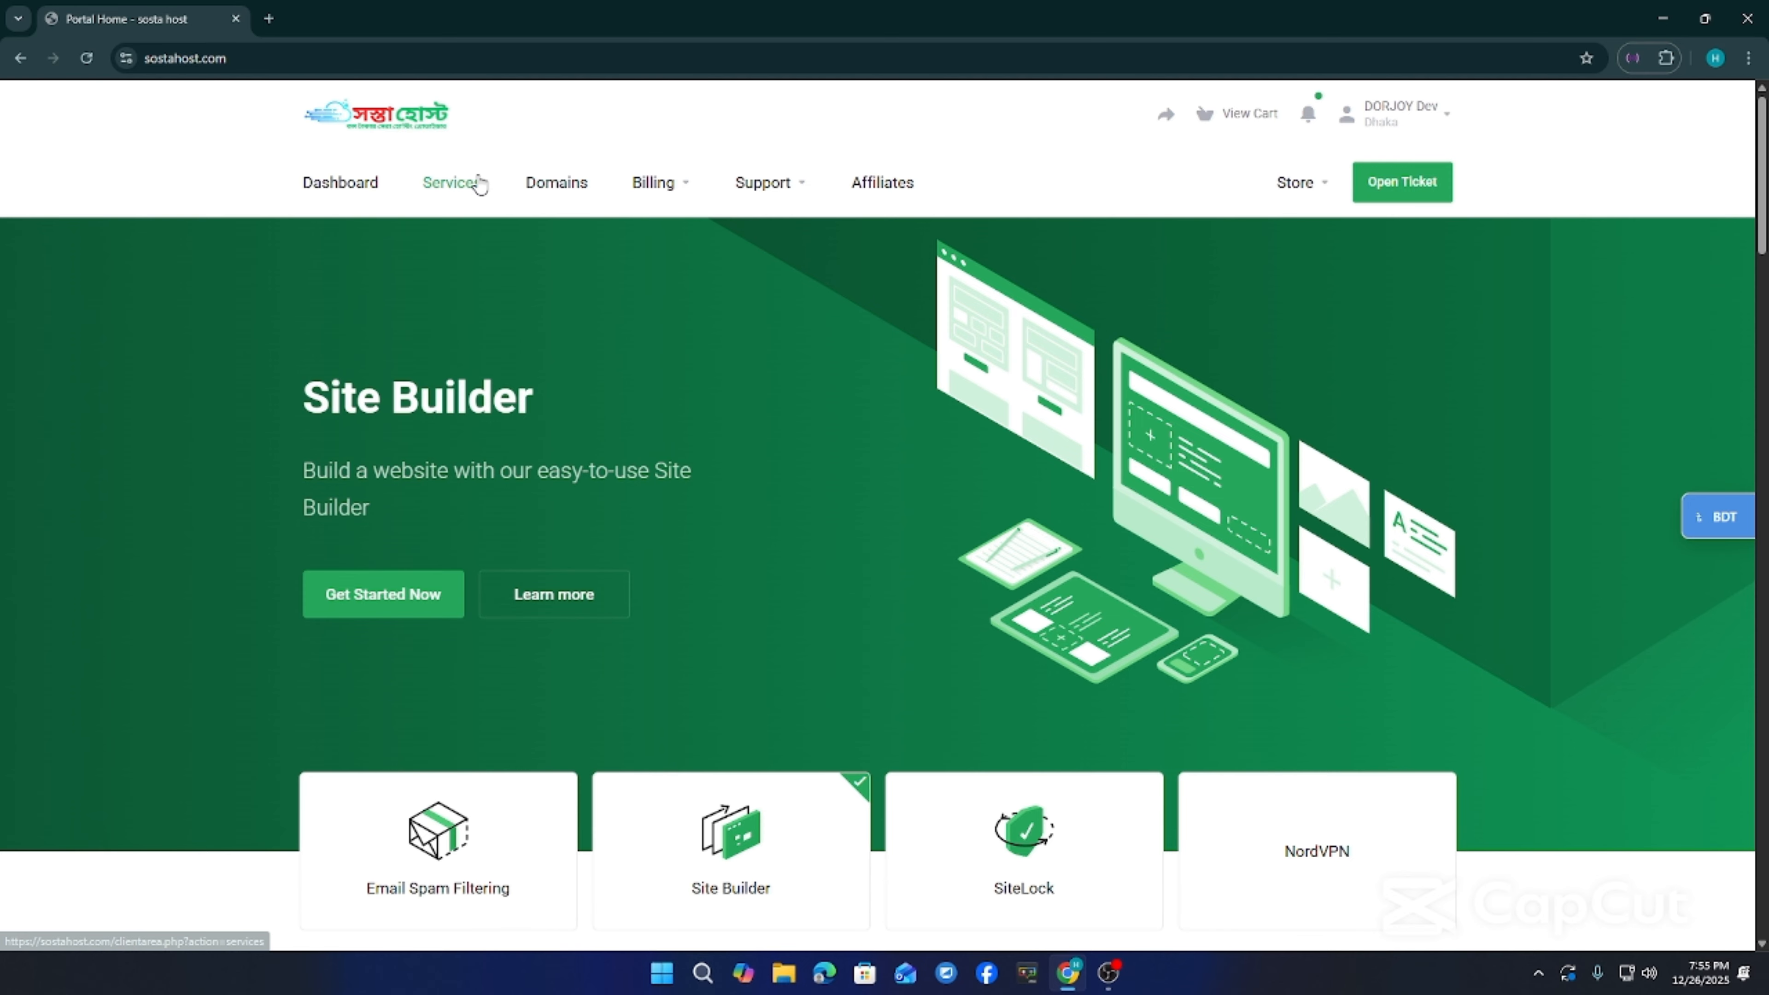
Open the Basic Reseller Host Bdix service for dorjoyhost.top and log in to its WHM
{"action": "left_click", "coordinate": [479, 184]}
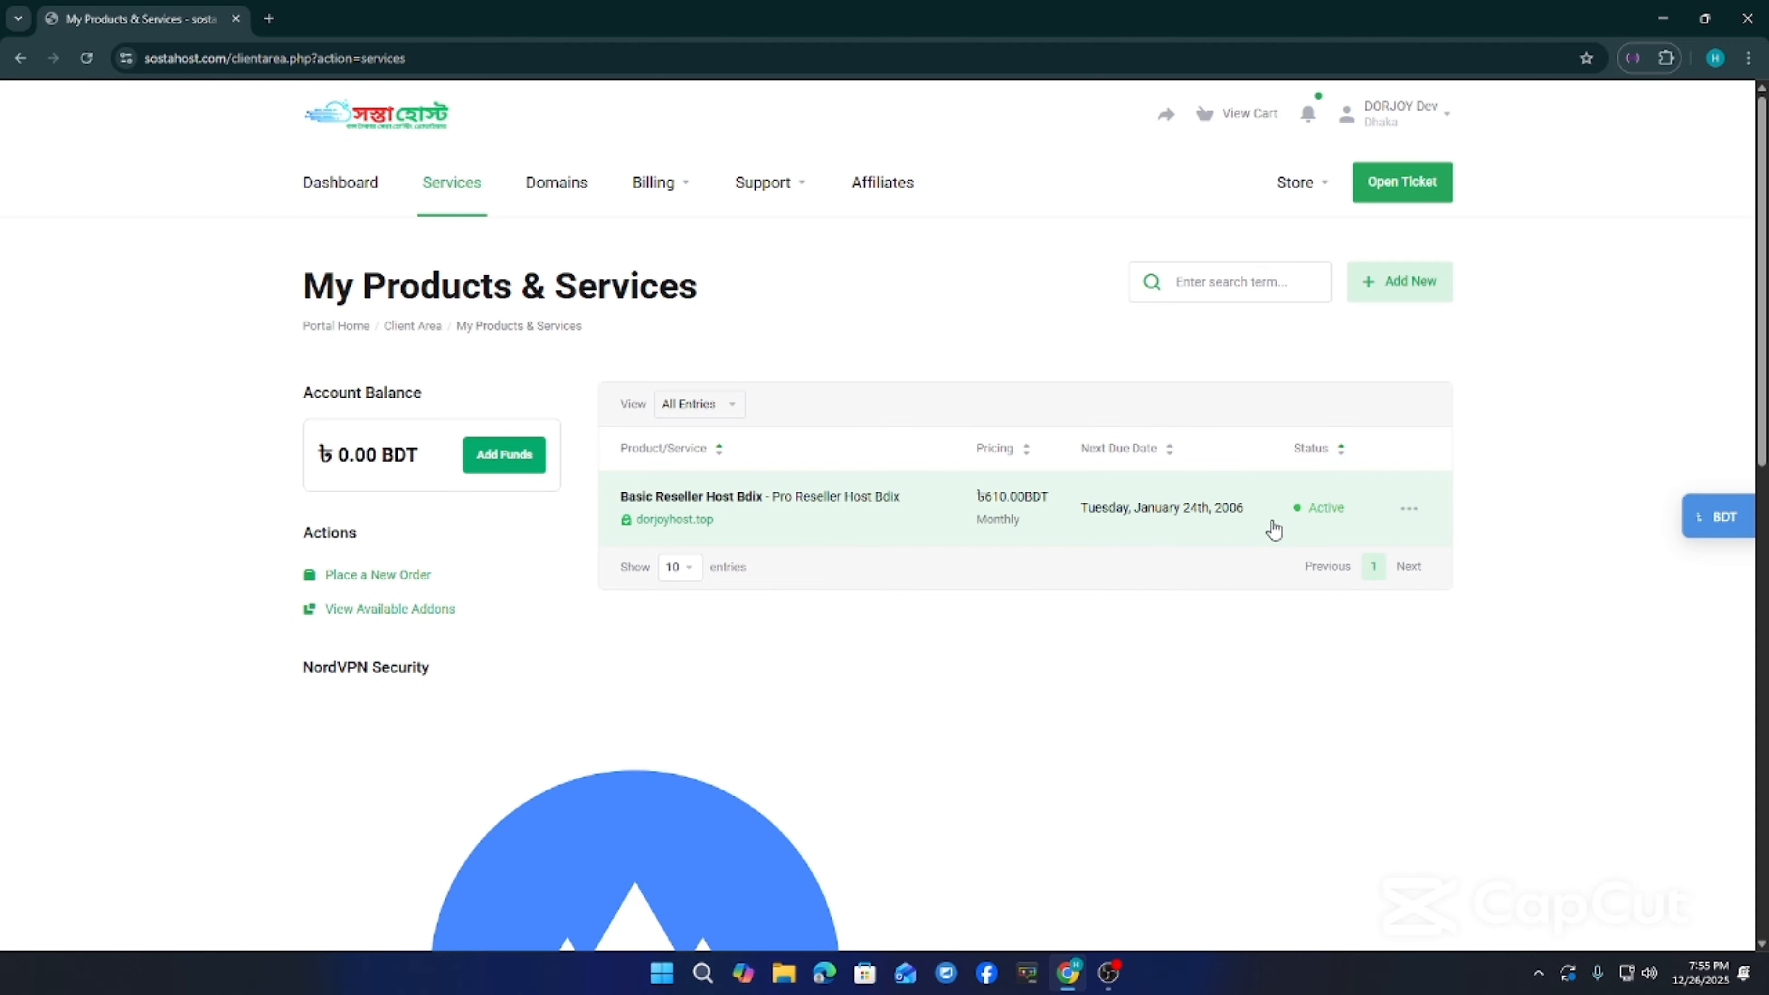
{"action": "left_click", "coordinate": [1012, 523]}
{"action": "scroll", "coordinate": [594, 723], "scroll_direction": "down", "scroll_amount": 1}
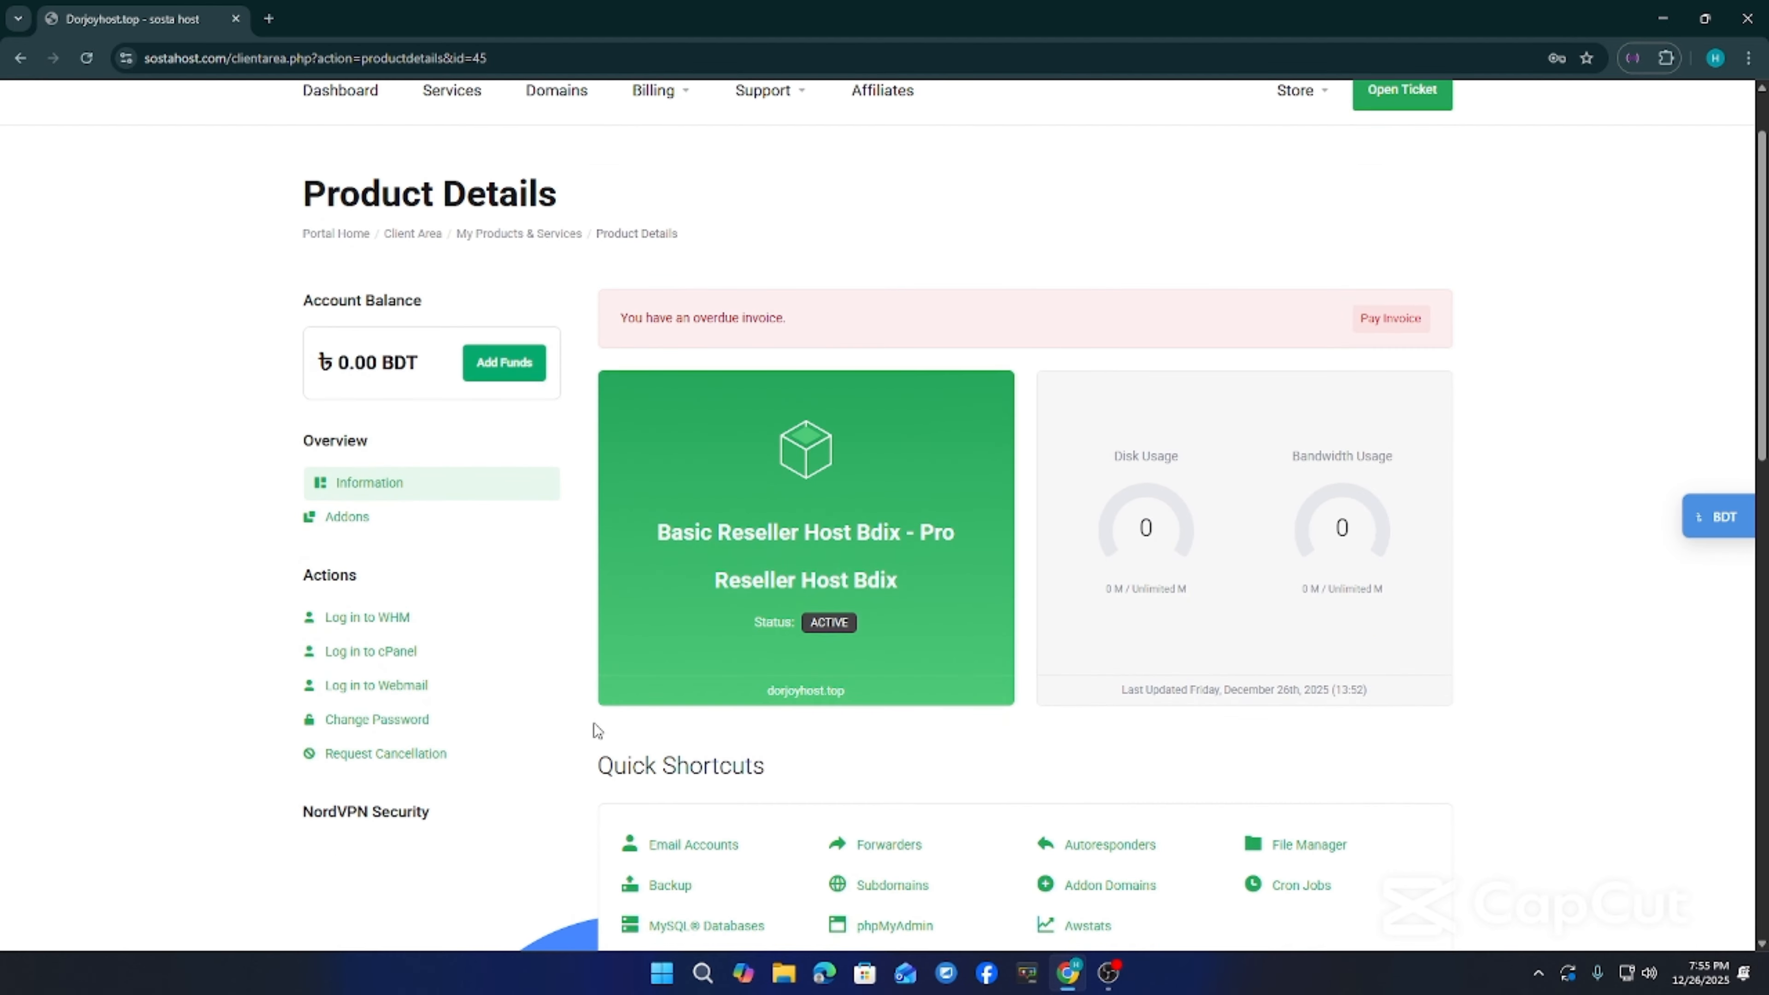
{"action": "left_click", "coordinate": [372, 631]}
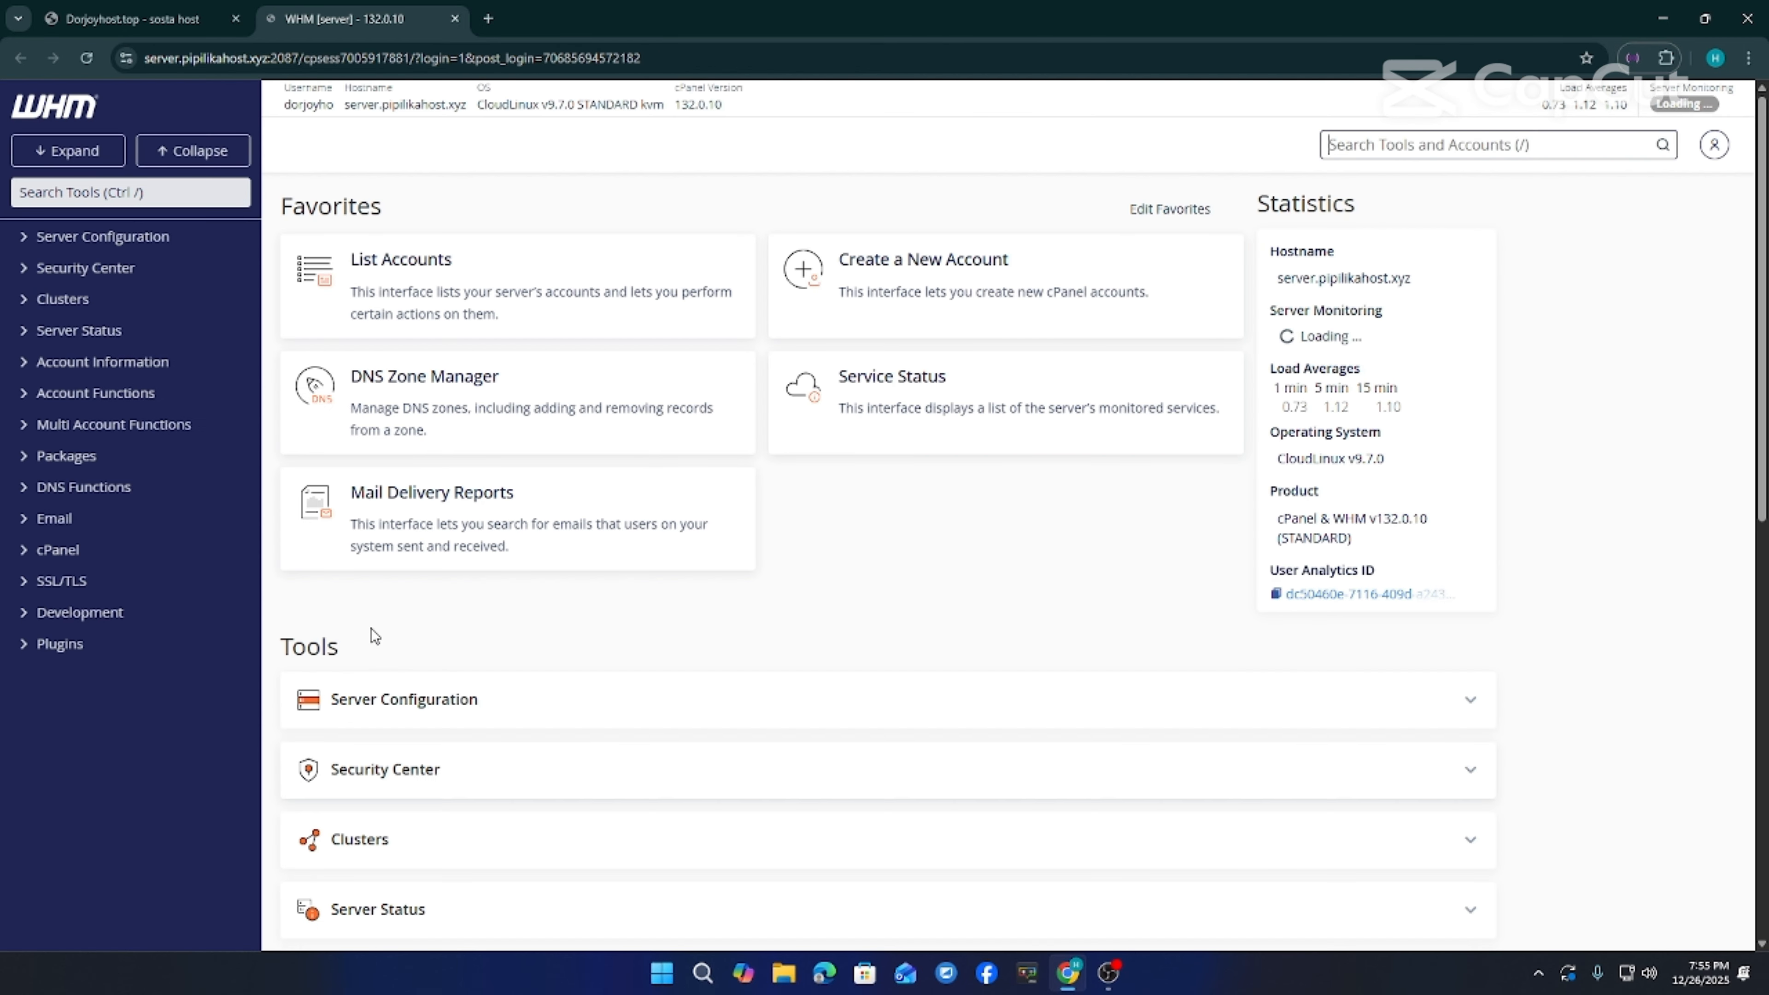
{"action": "scroll", "coordinate": [487, 544], "scroll_direction": "down", "scroll_amount": 1}
{"action": "scroll", "coordinate": [491, 552], "scroll_direction": "up", "scroll_amount": 1}
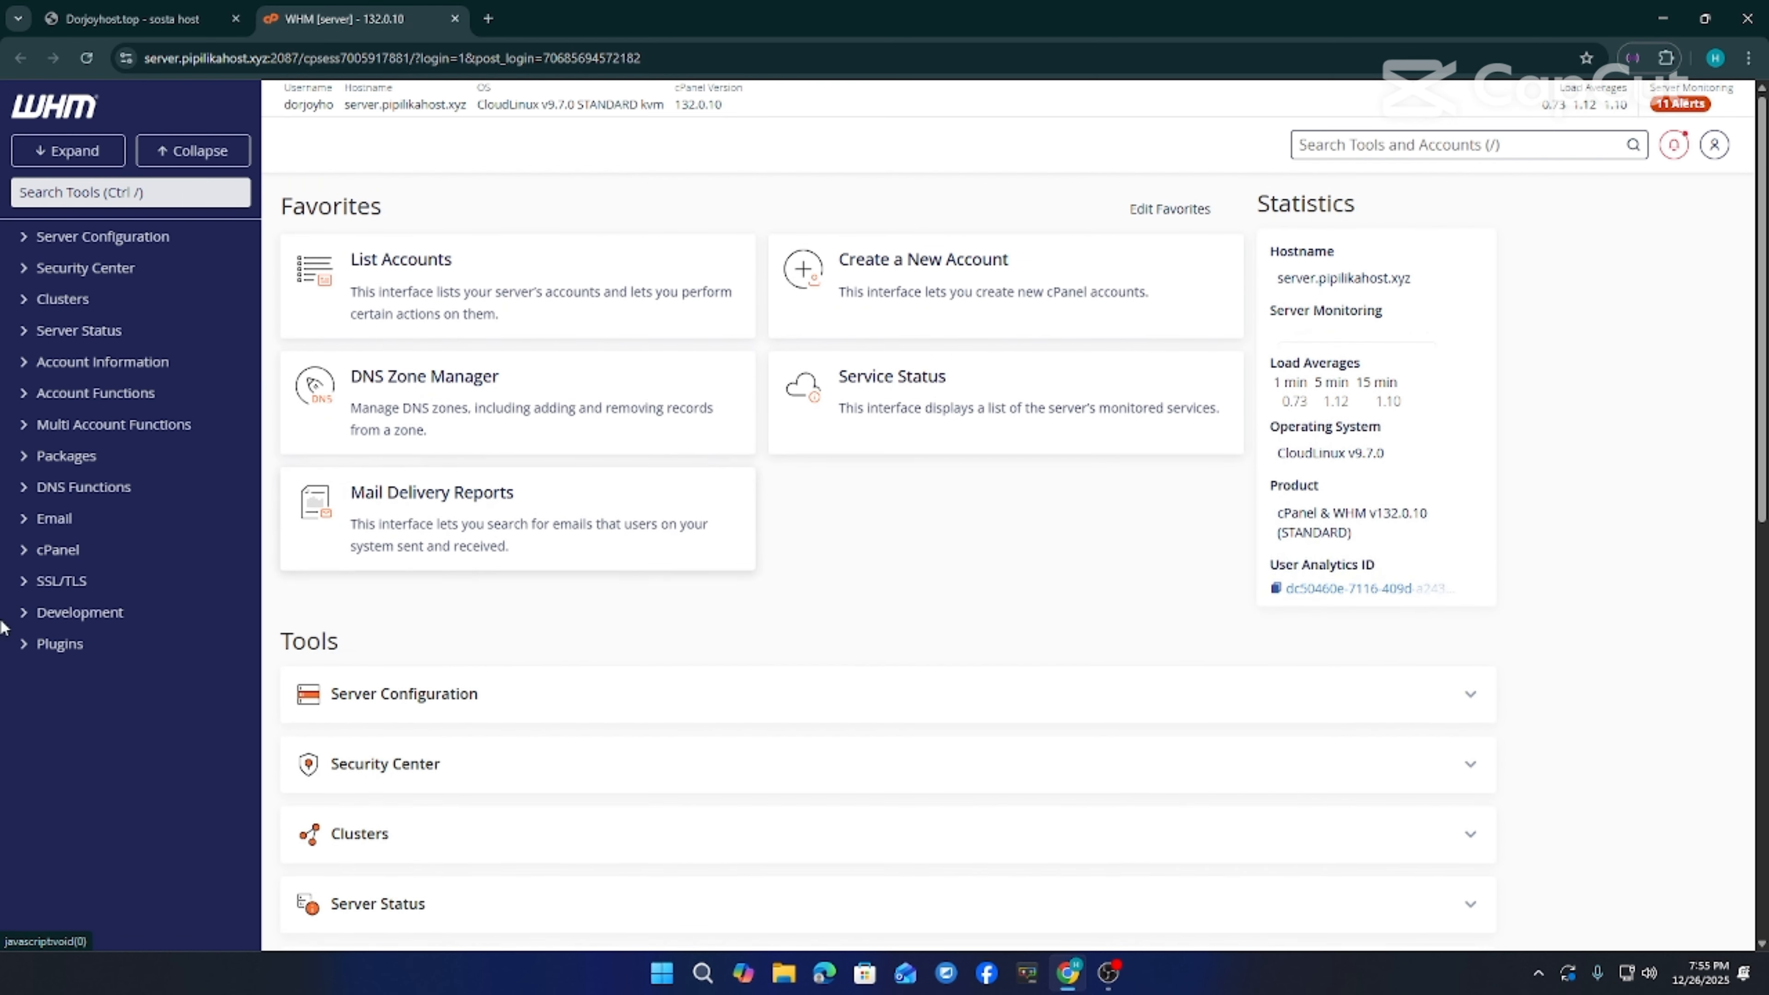
{"action": "scroll", "coordinate": [438, 729], "scroll_direction": "down", "scroll_amount": 1}
{"action": "scroll", "coordinate": [440, 729], "scroll_direction": "up", "scroll_amount": 1}
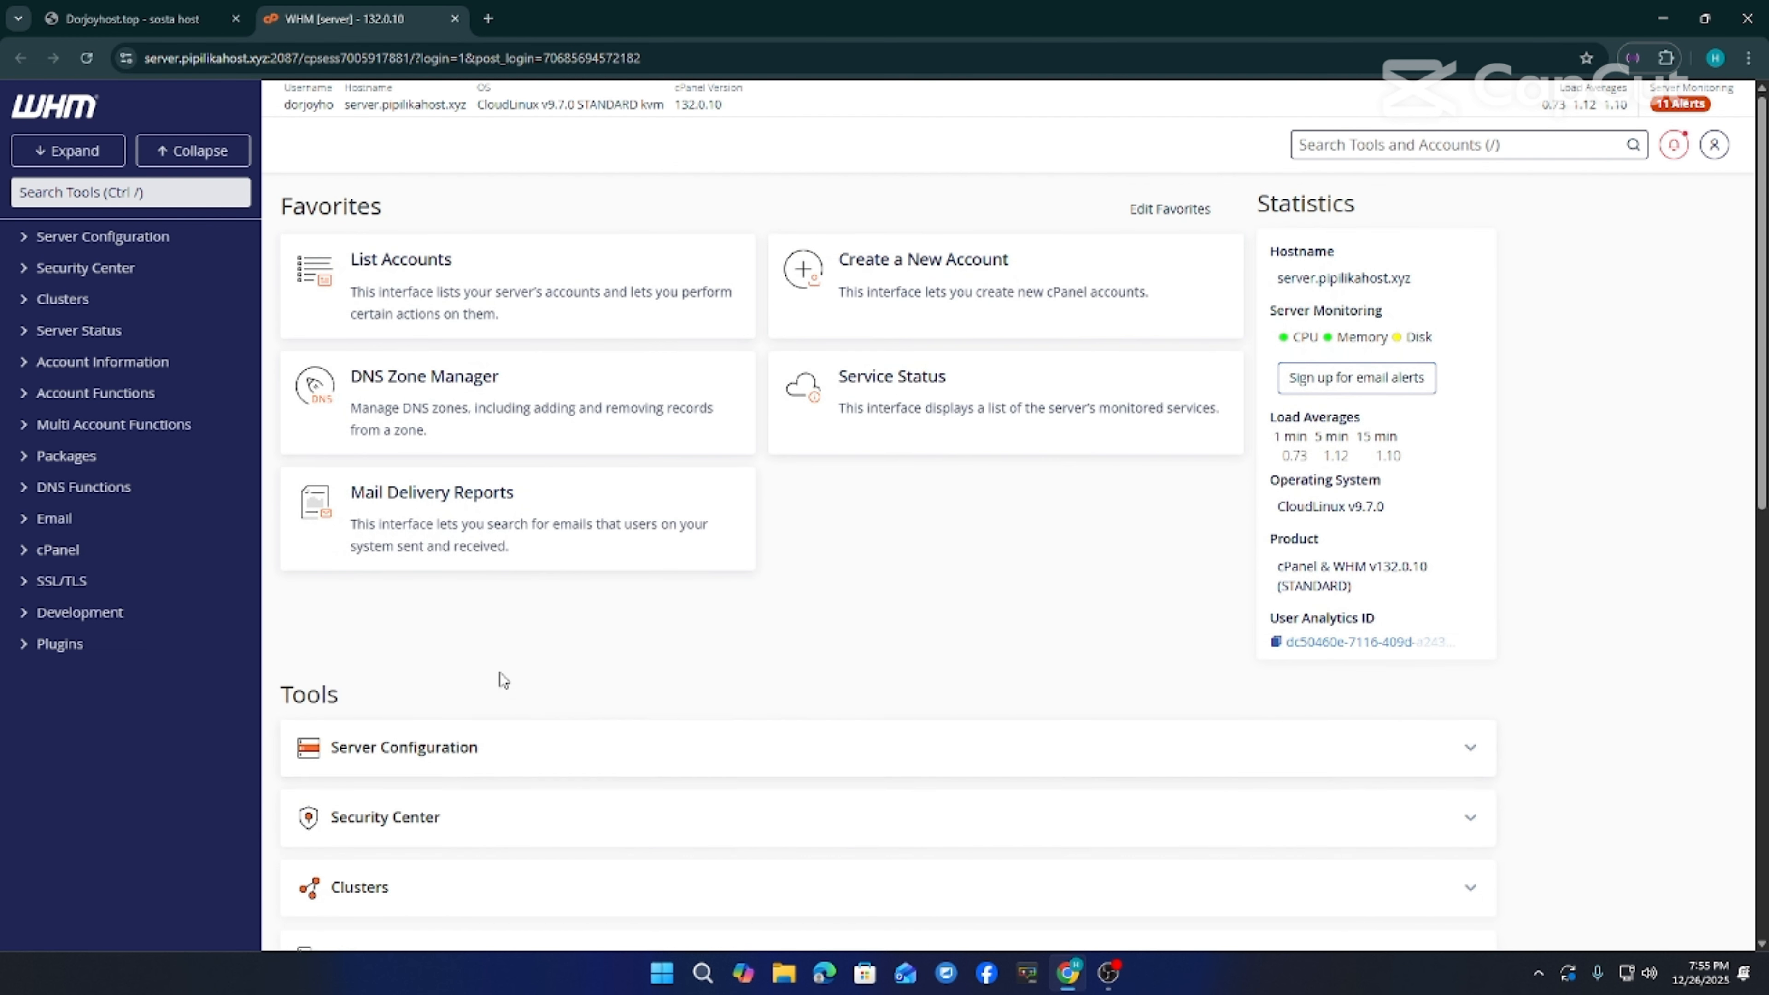
{"action": "scroll", "coordinate": [487, 669], "scroll_direction": "down", "scroll_amount": 1}
{"action": "scroll", "coordinate": [478, 655], "scroll_direction": "up", "scroll_amount": 1}
Search the WHM tools for "packg" and open the Add a Package form
{"action": "left_click", "coordinate": [135, 192]}
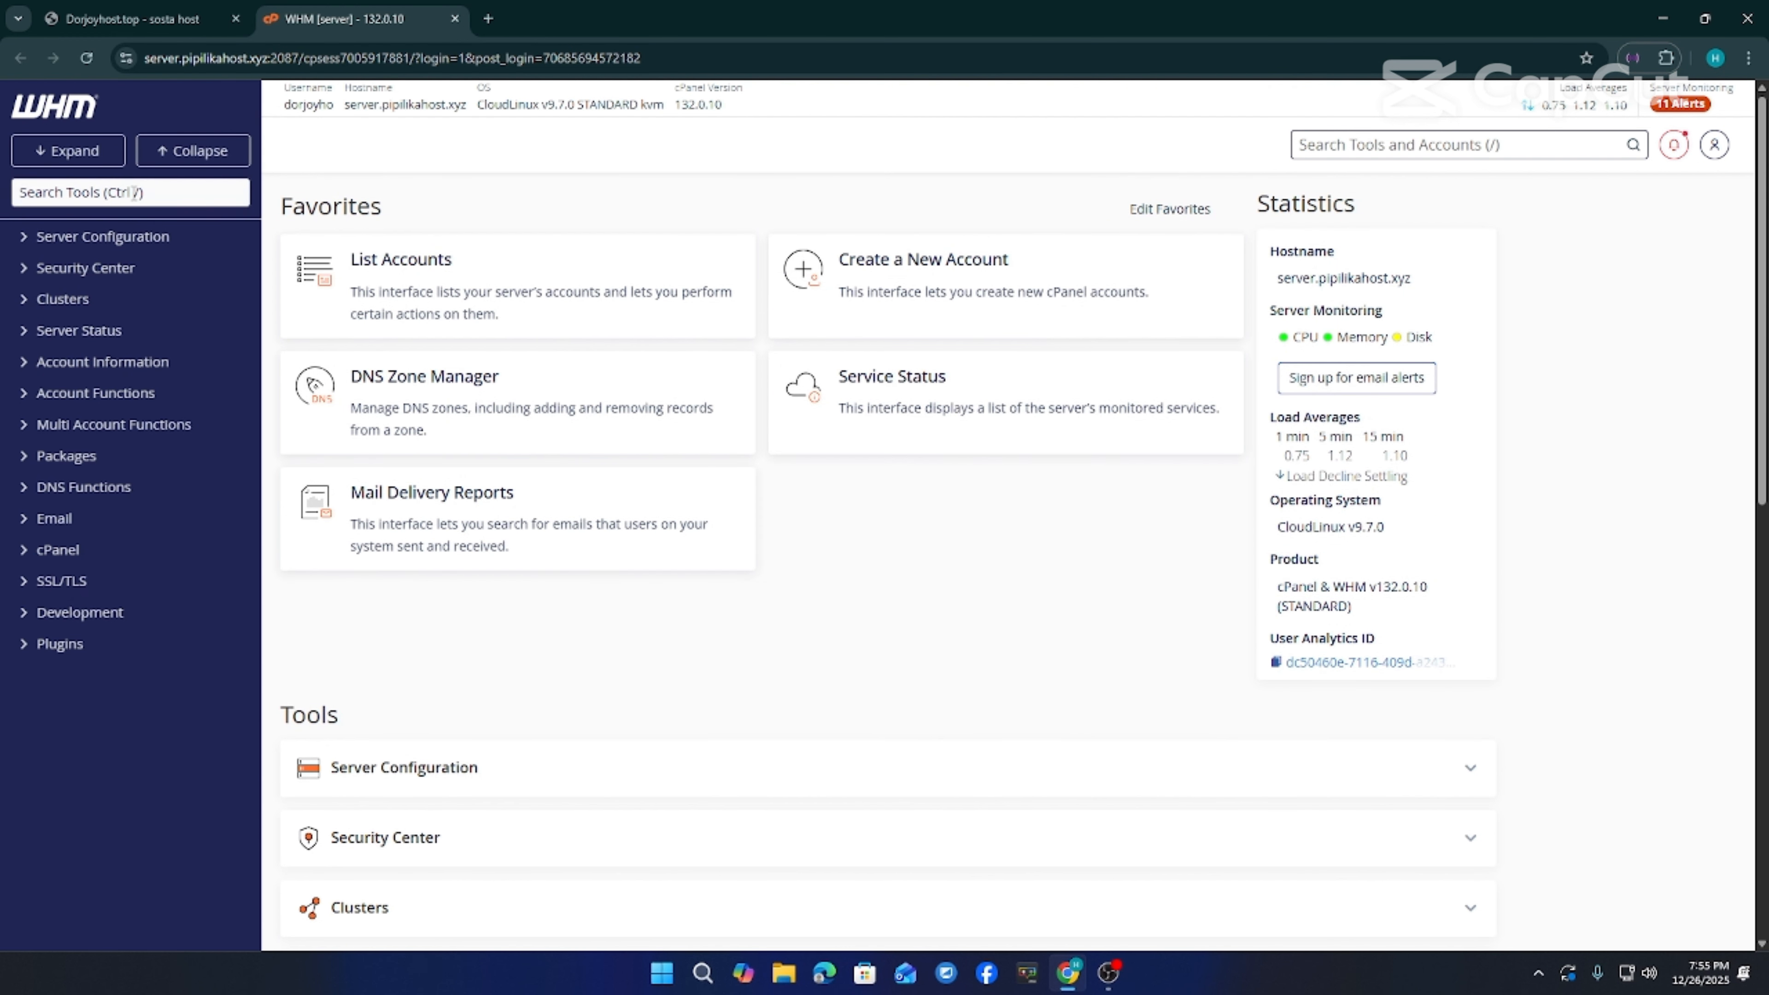
{"action": "type", "text": "pac"}
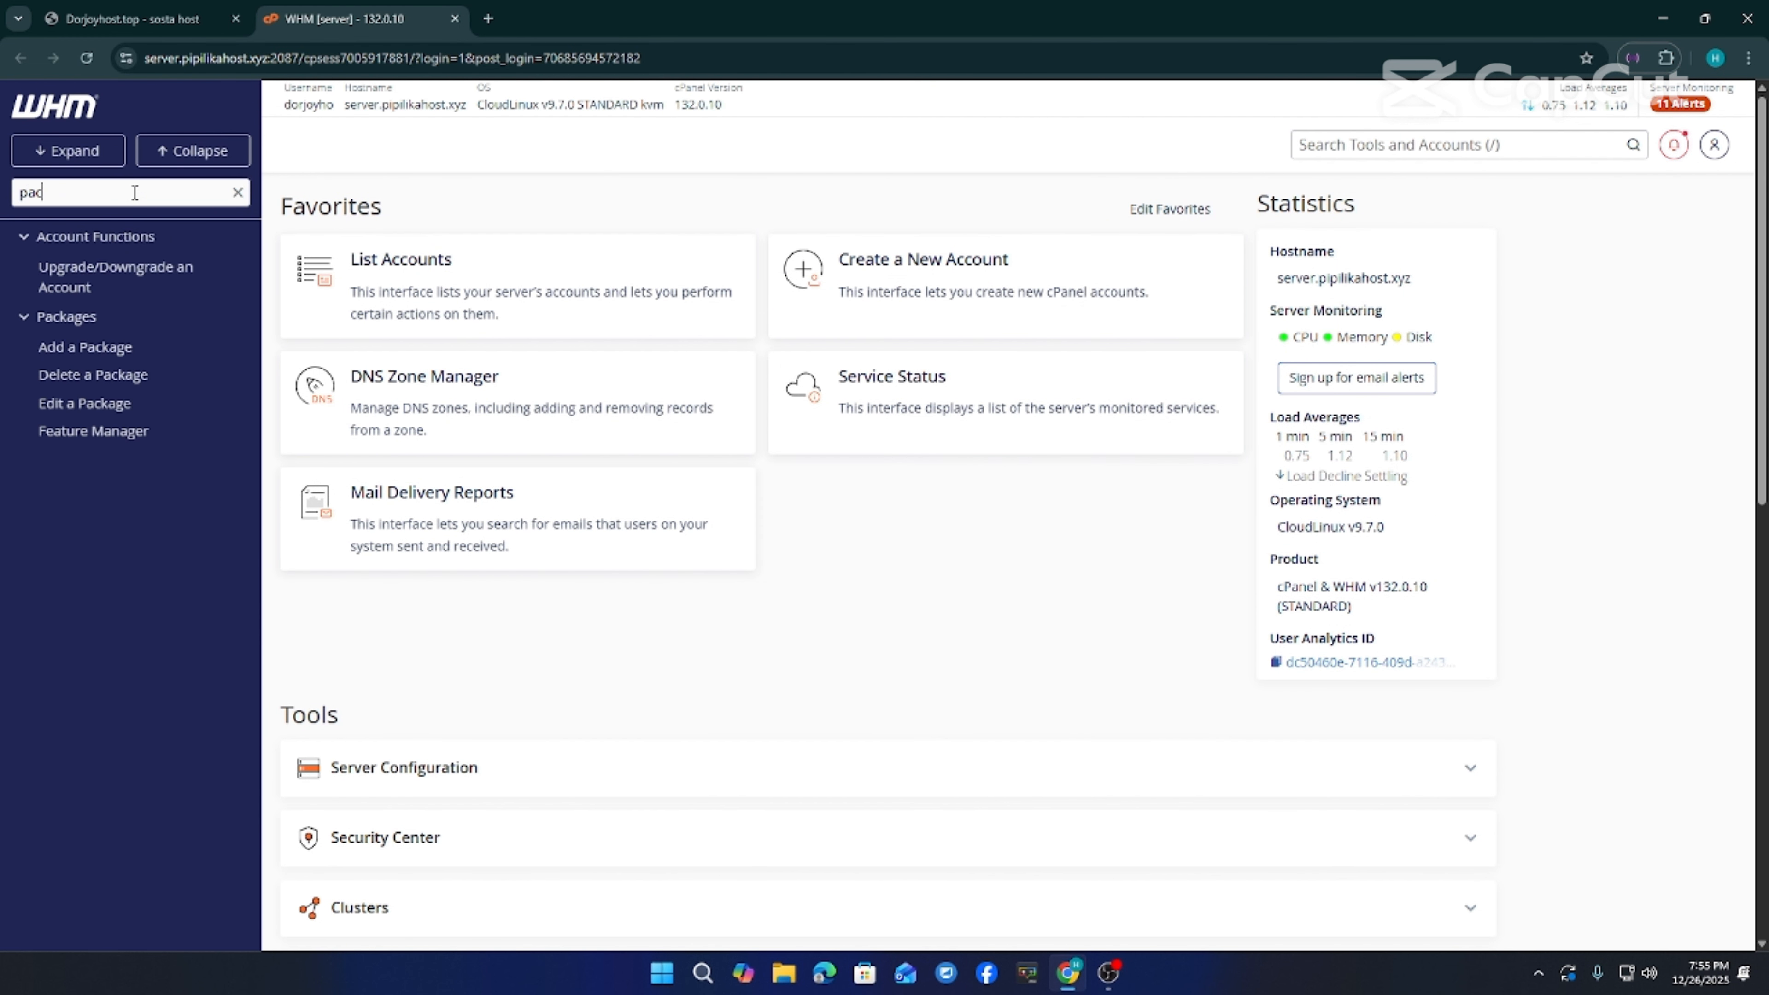
{"action": "type", "text": "kg"}
{"action": "left_click", "coordinate": [82, 348]}
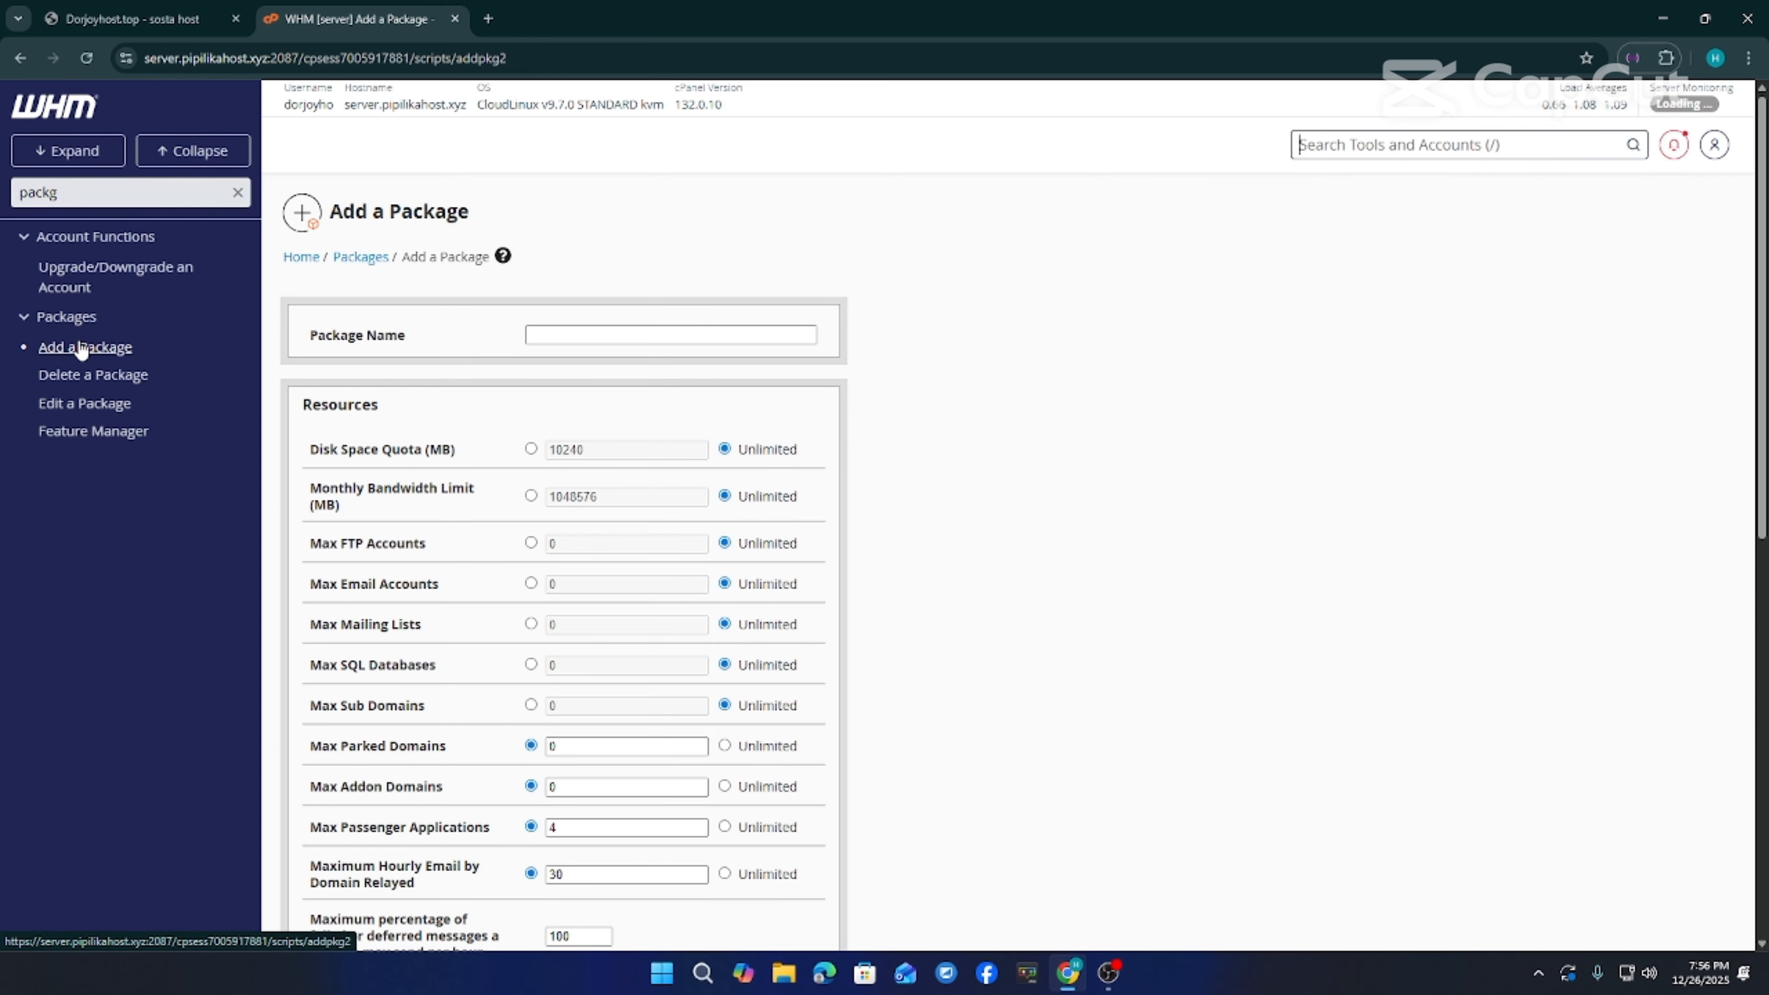
Preview the WP Toolkit and WHMreseller Settings package extensions, leaving both disabled
{"action": "scroll", "coordinate": [978, 620], "scroll_direction": "down", "scroll_amount": 10}
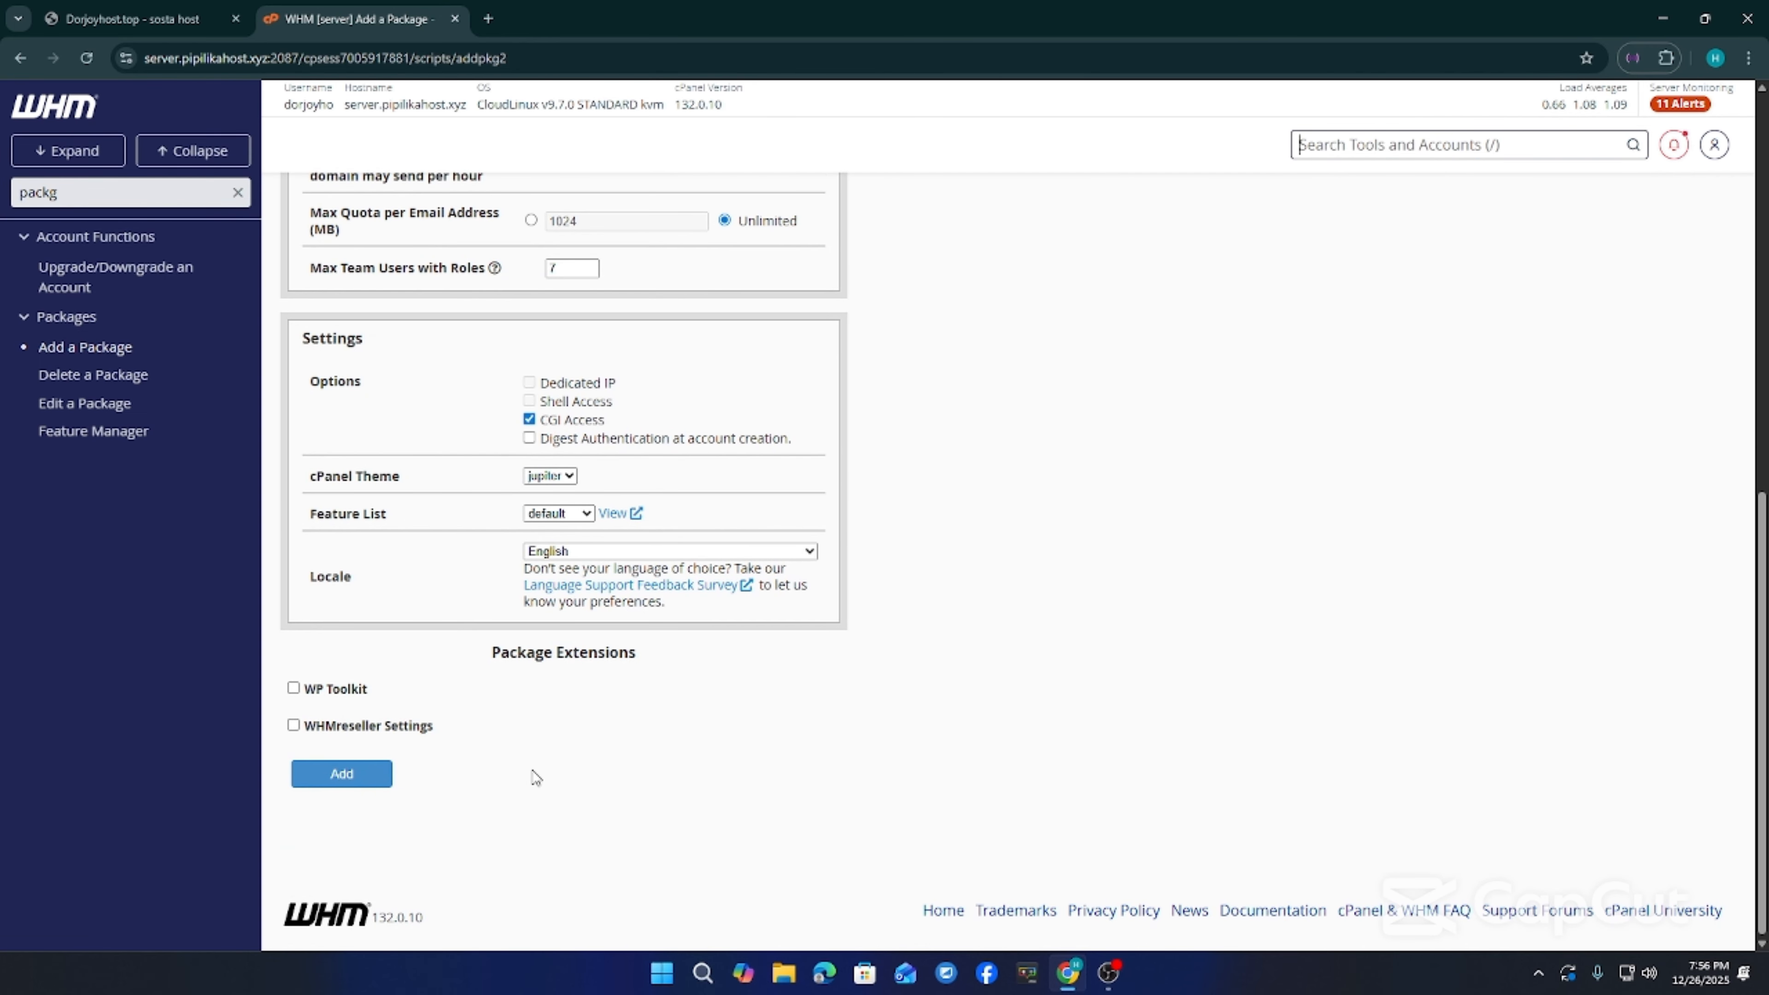
{"action": "scroll", "coordinate": [534, 777], "scroll_direction": "up", "scroll_amount": 1}
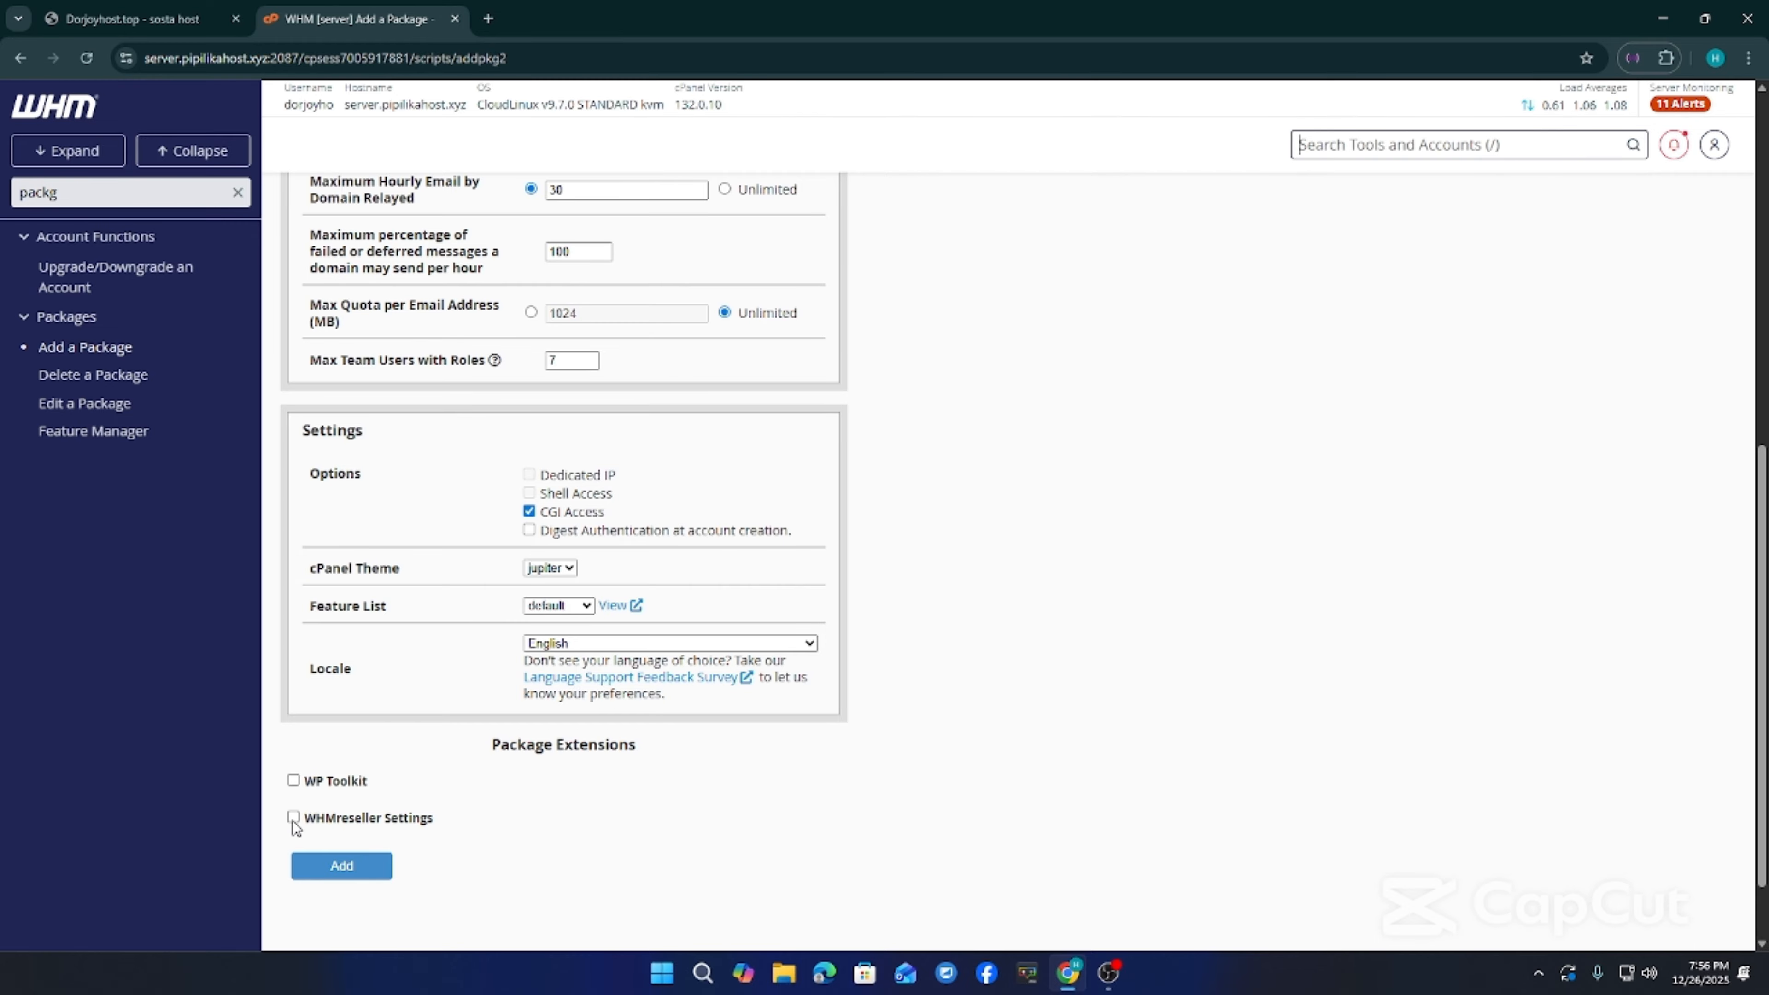
{"action": "left_click", "coordinate": [293, 817]}
{"action": "left_click", "coordinate": [293, 817]}
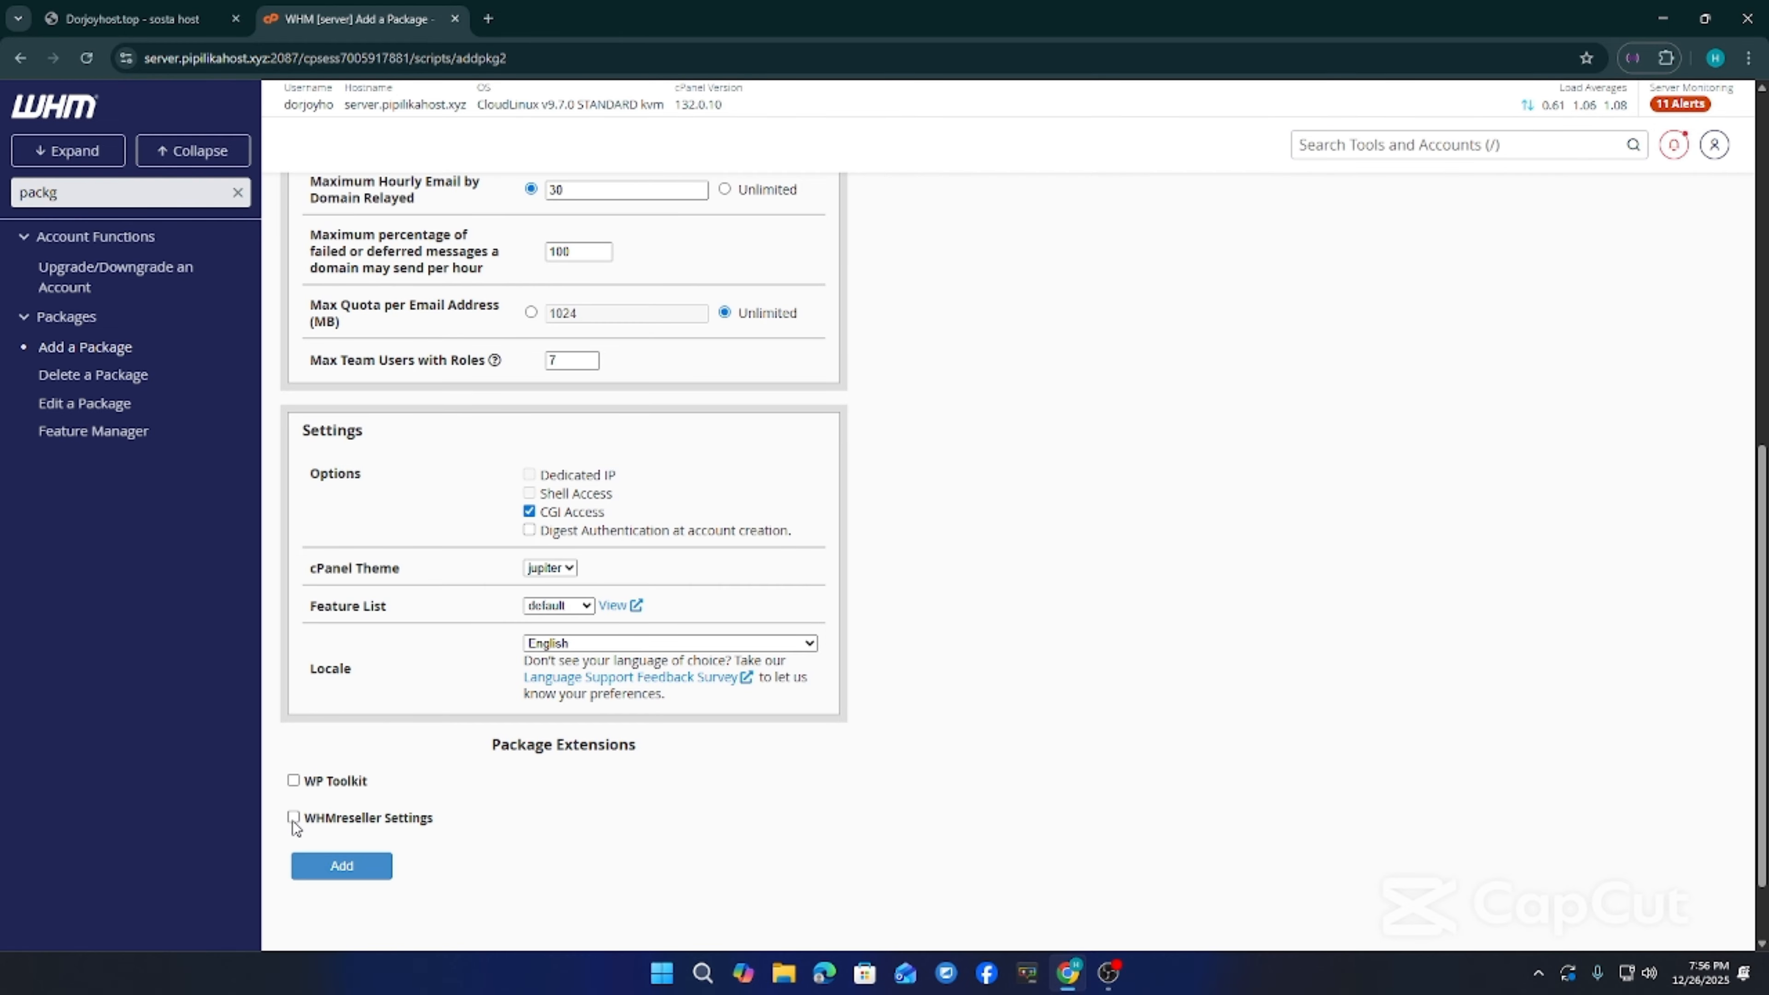
{"action": "left_click", "coordinate": [295, 783]}
{"action": "left_click", "coordinate": [296, 783]}
{"action": "left_click", "coordinate": [295, 783]}
{"action": "scroll", "coordinate": [376, 749], "scroll_direction": "down", "scroll_amount": 3}
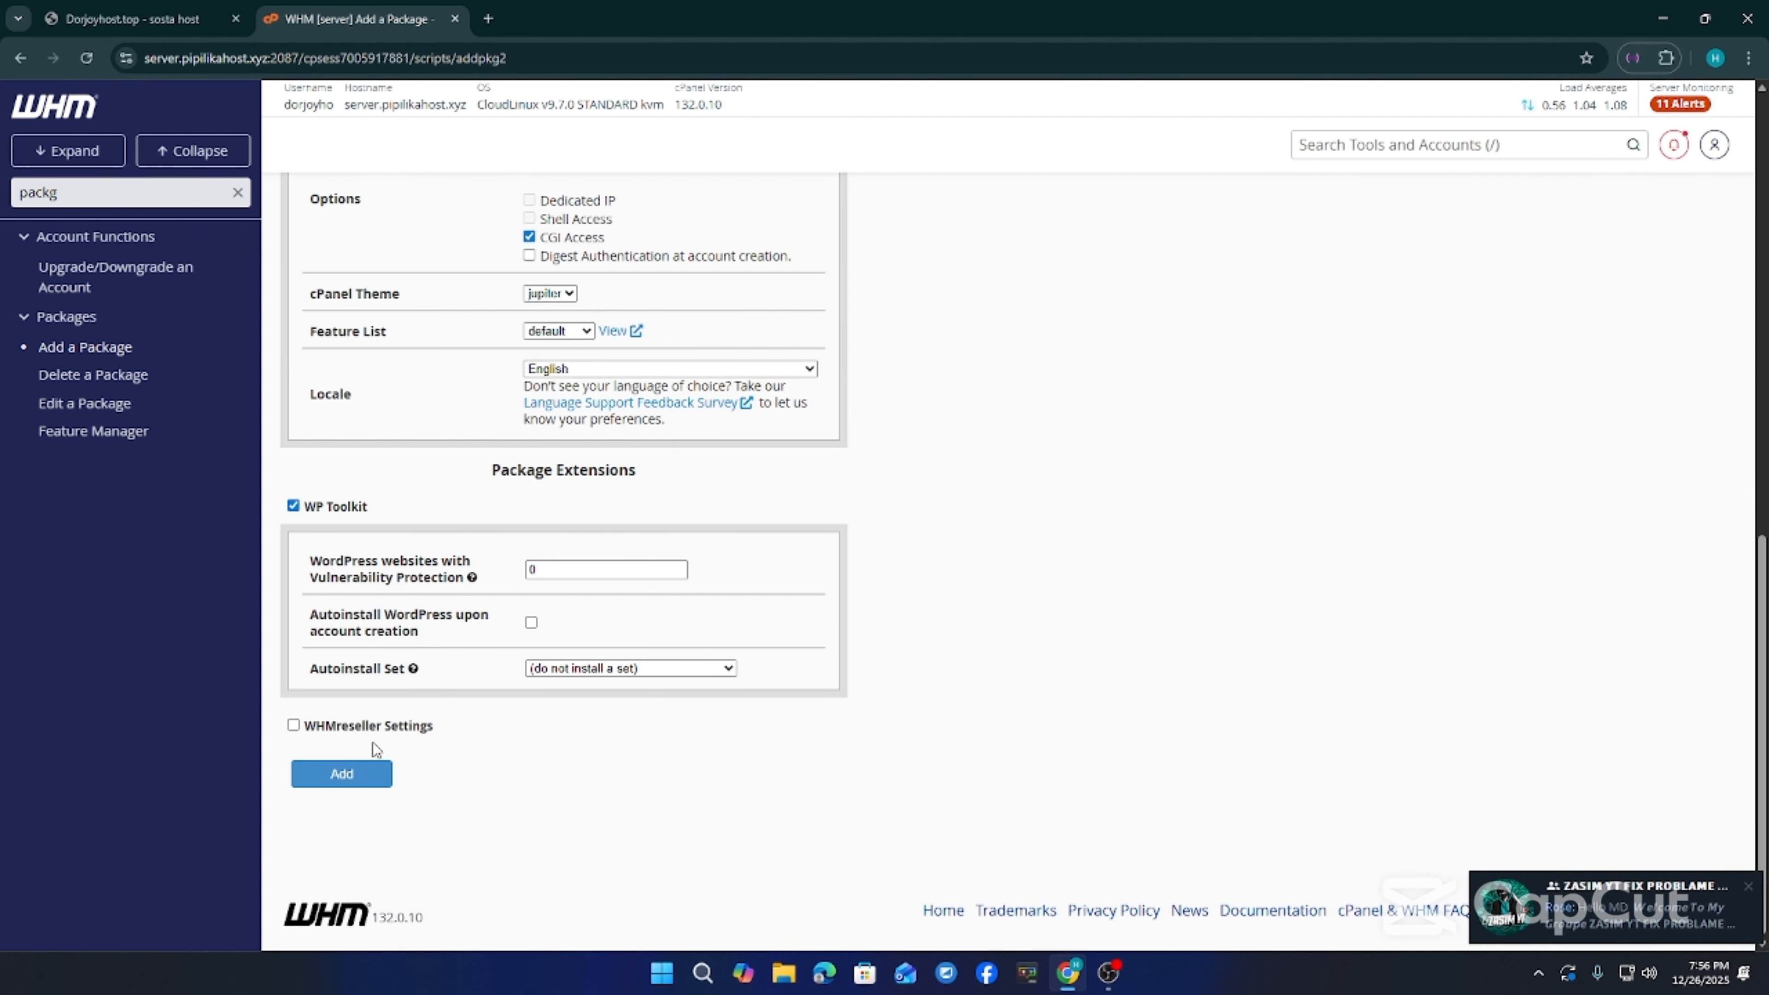
{"action": "left_click", "coordinate": [292, 506]}
{"action": "scroll", "coordinate": [577, 586], "scroll_direction": "up", "scroll_amount": 10}
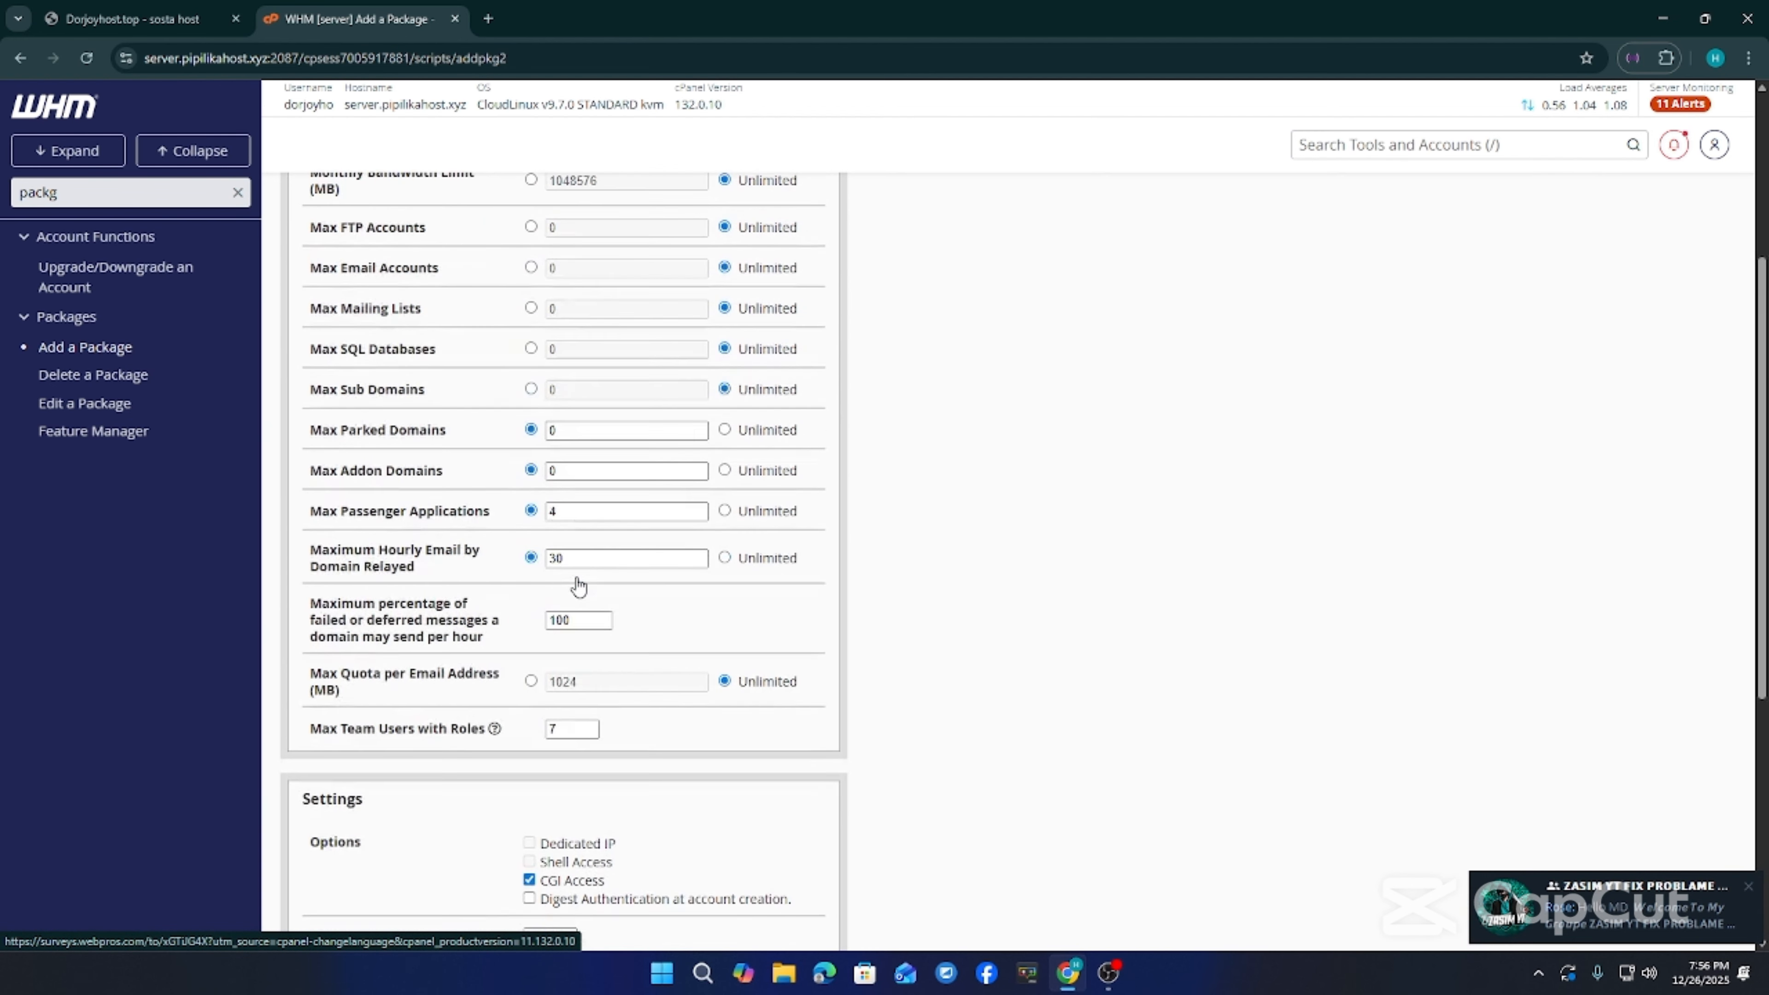
Name the new package "50 gb"
{"action": "left_click", "coordinate": [615, 338]}
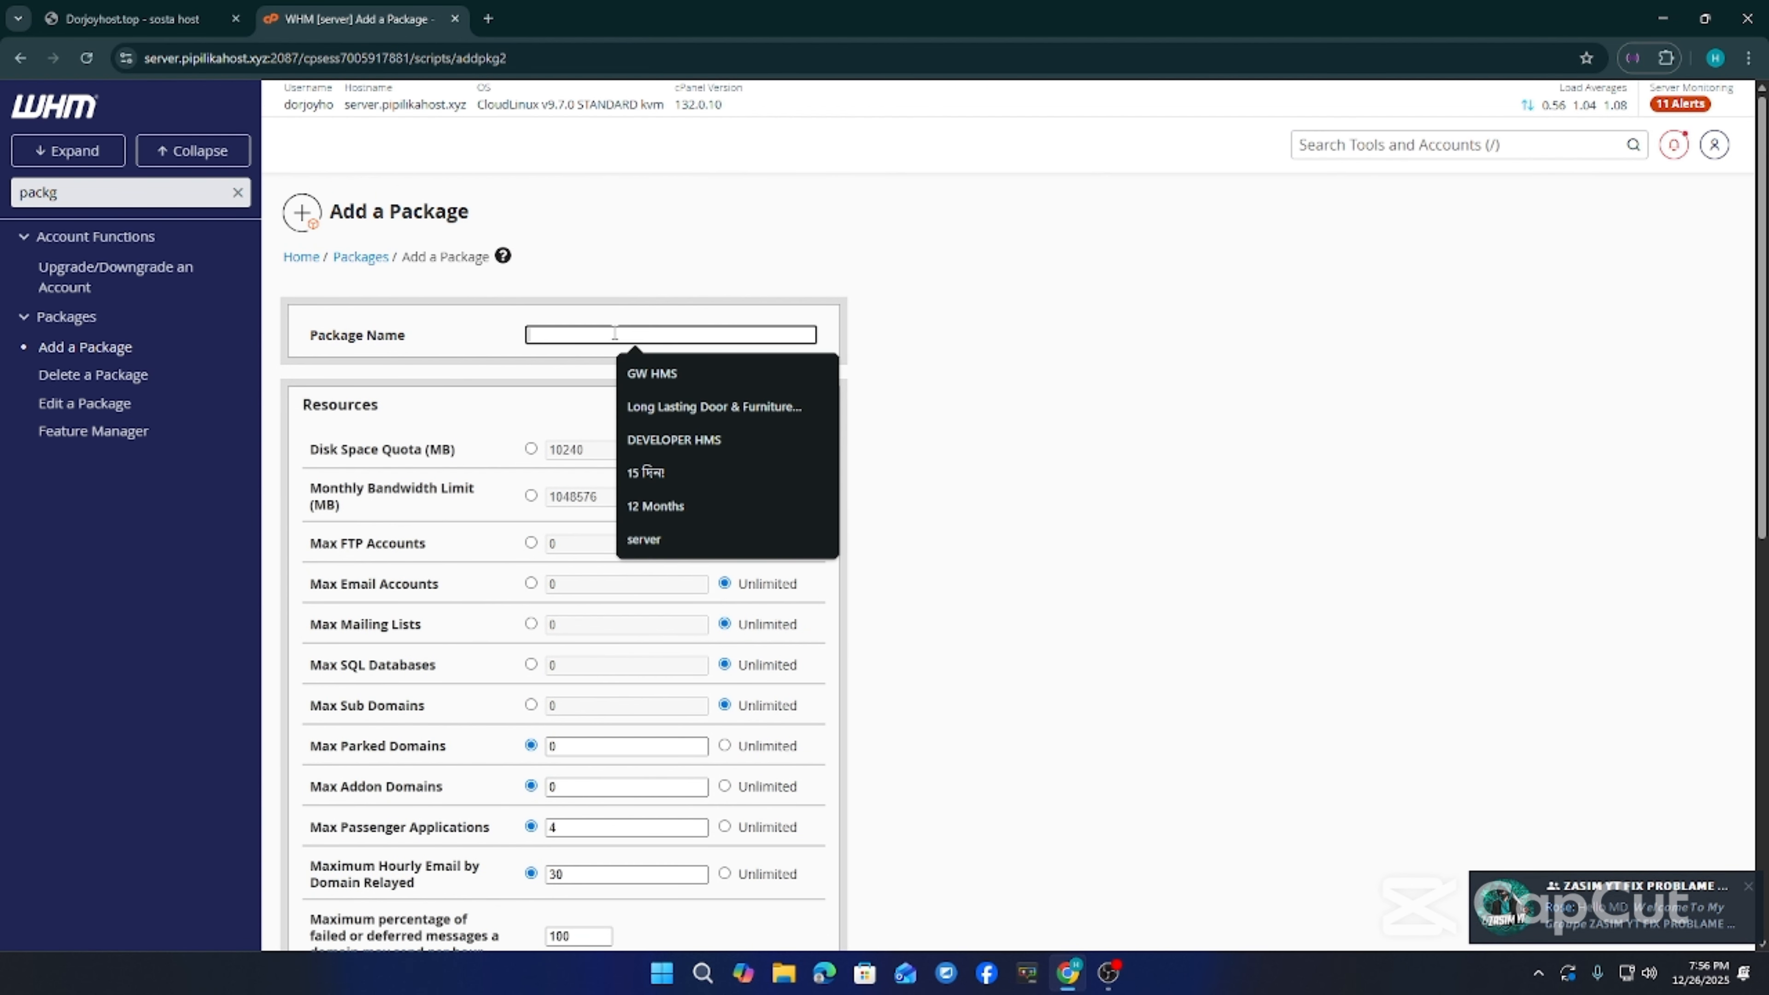
{"action": "left_click", "coordinate": [578, 432]}
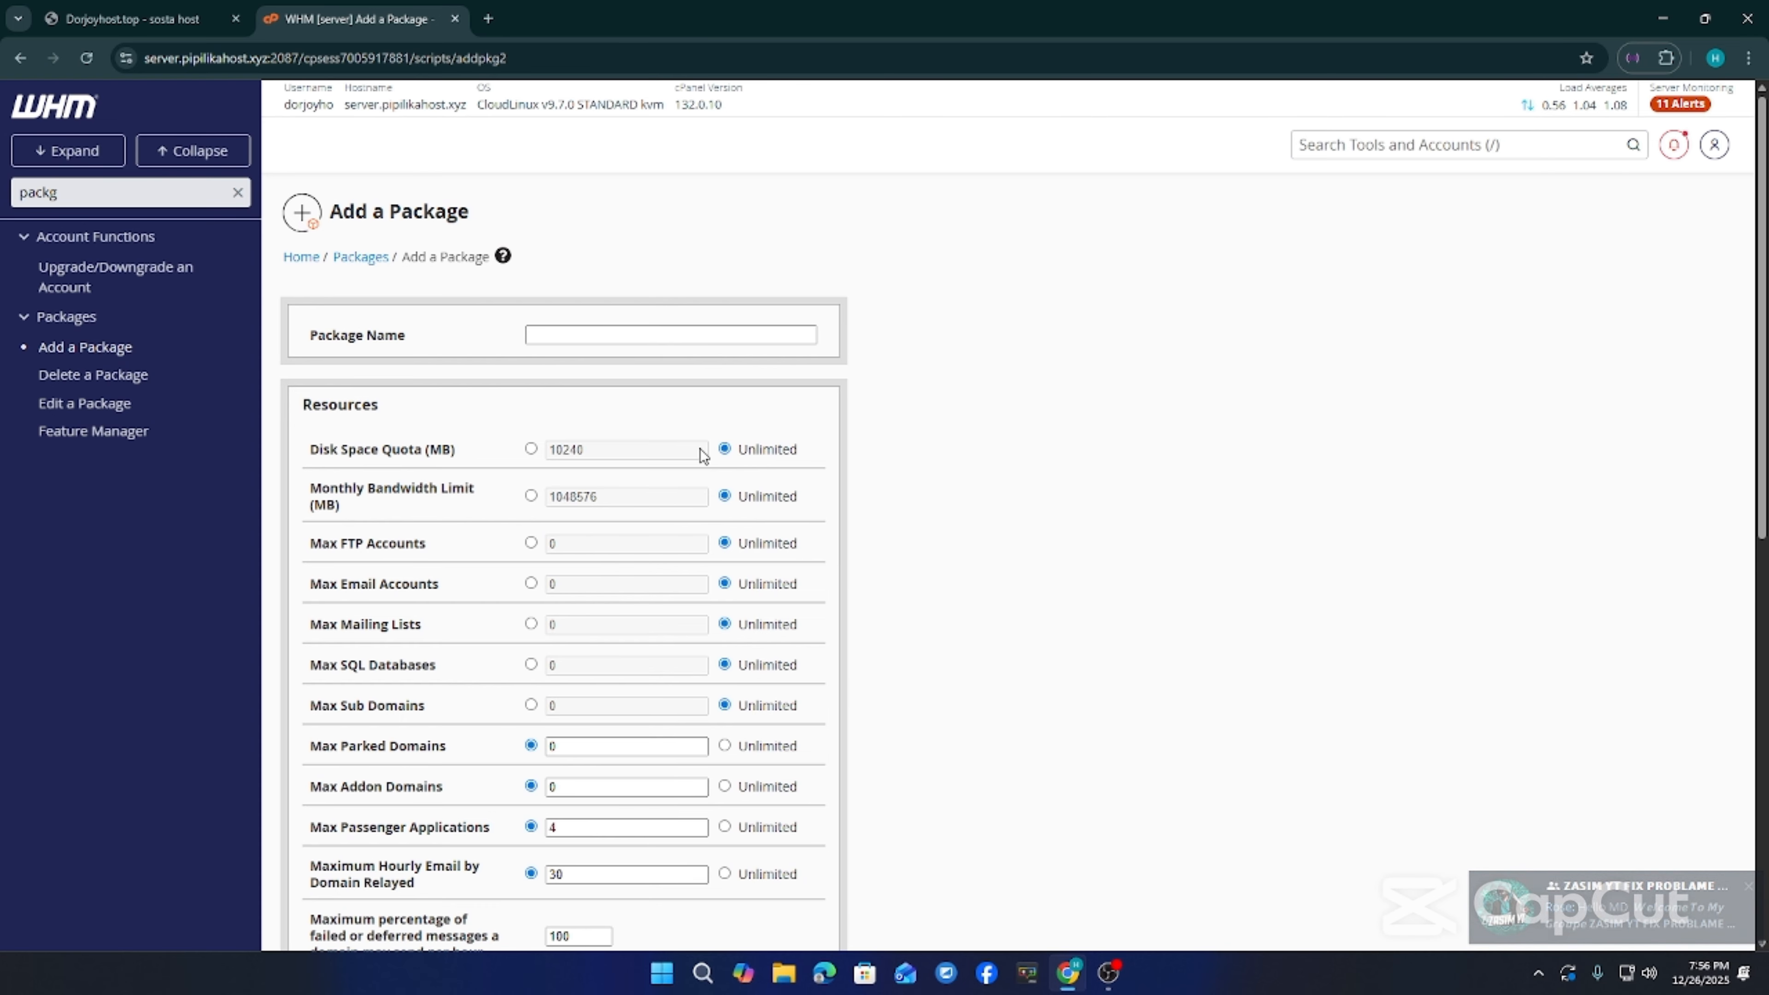
{"action": "left_click", "coordinate": [617, 333]}
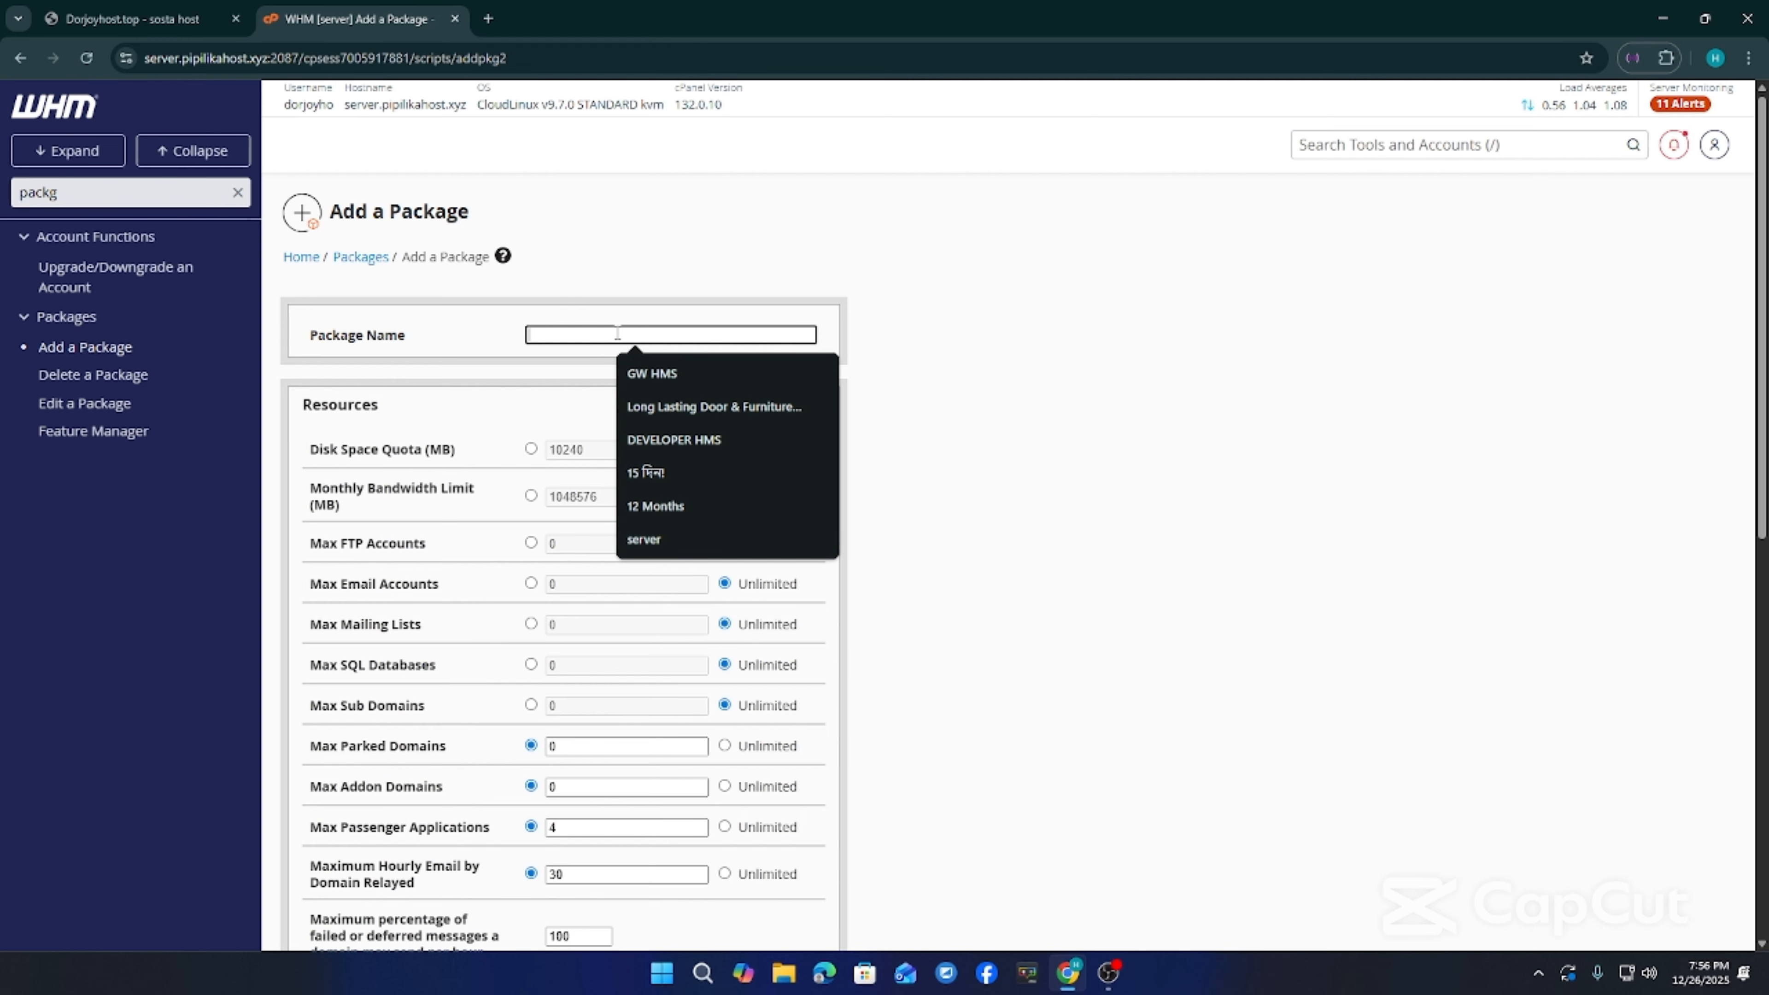
{"action": "left_click", "coordinate": [444, 395]}
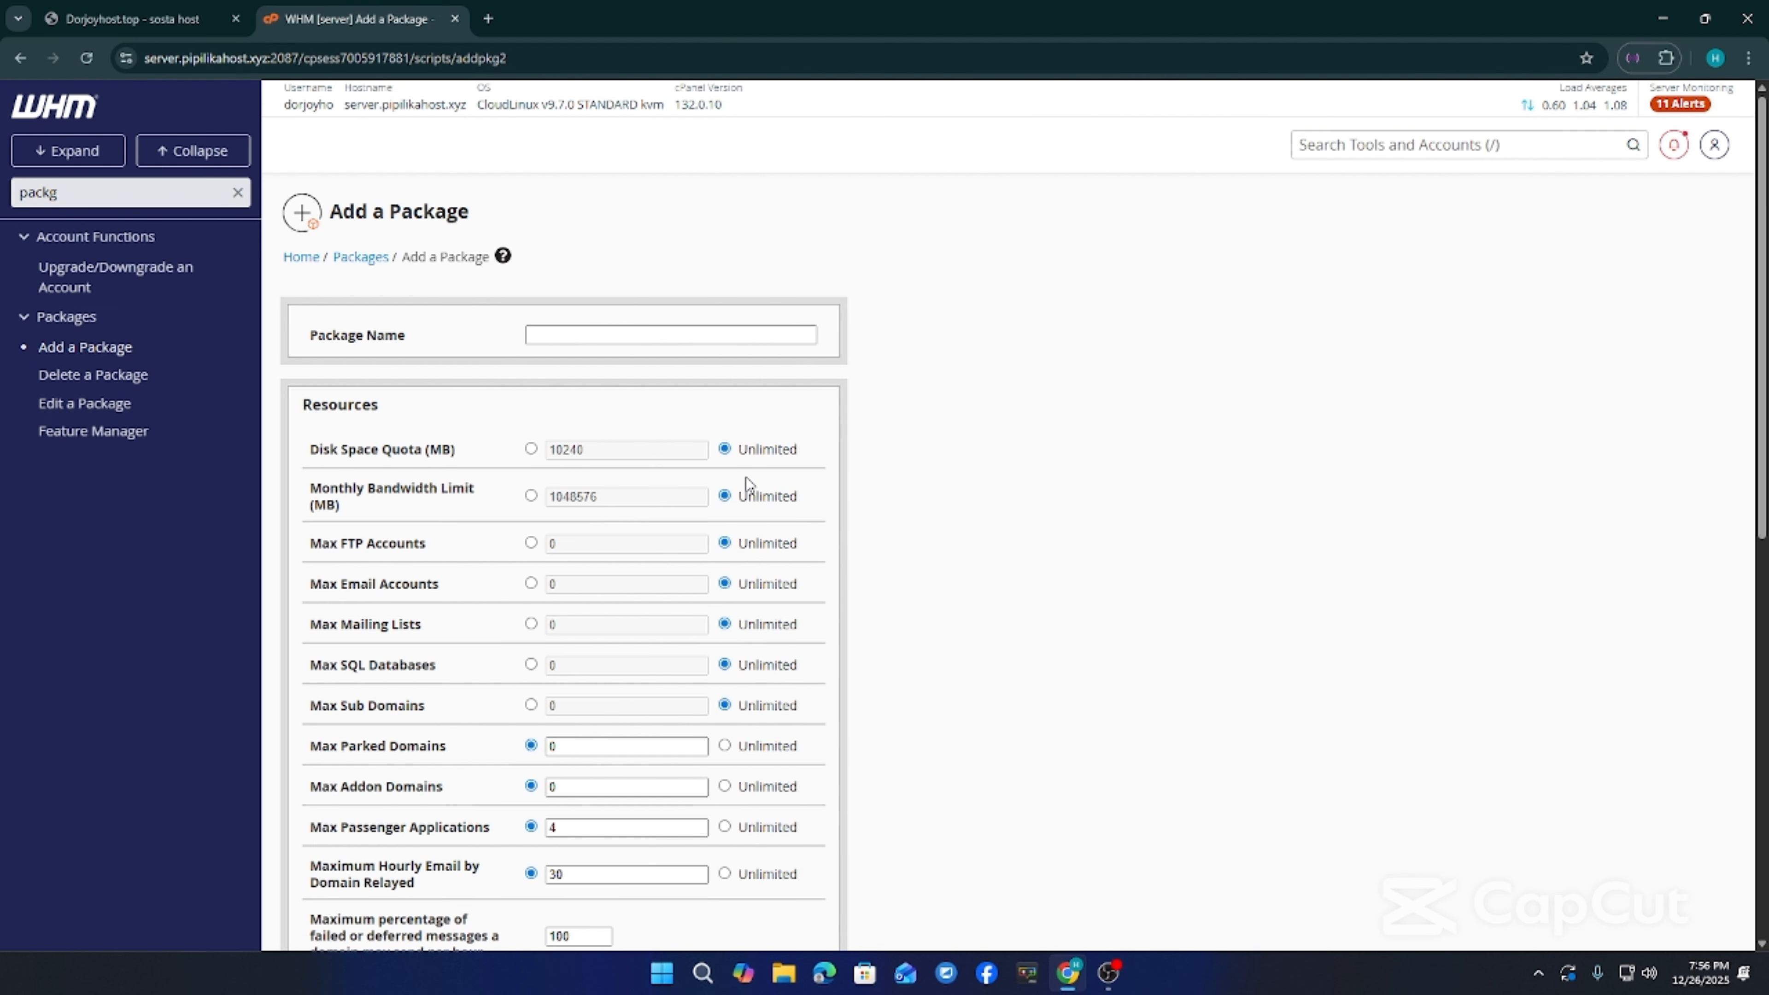
{"action": "left_click", "coordinate": [578, 333]}
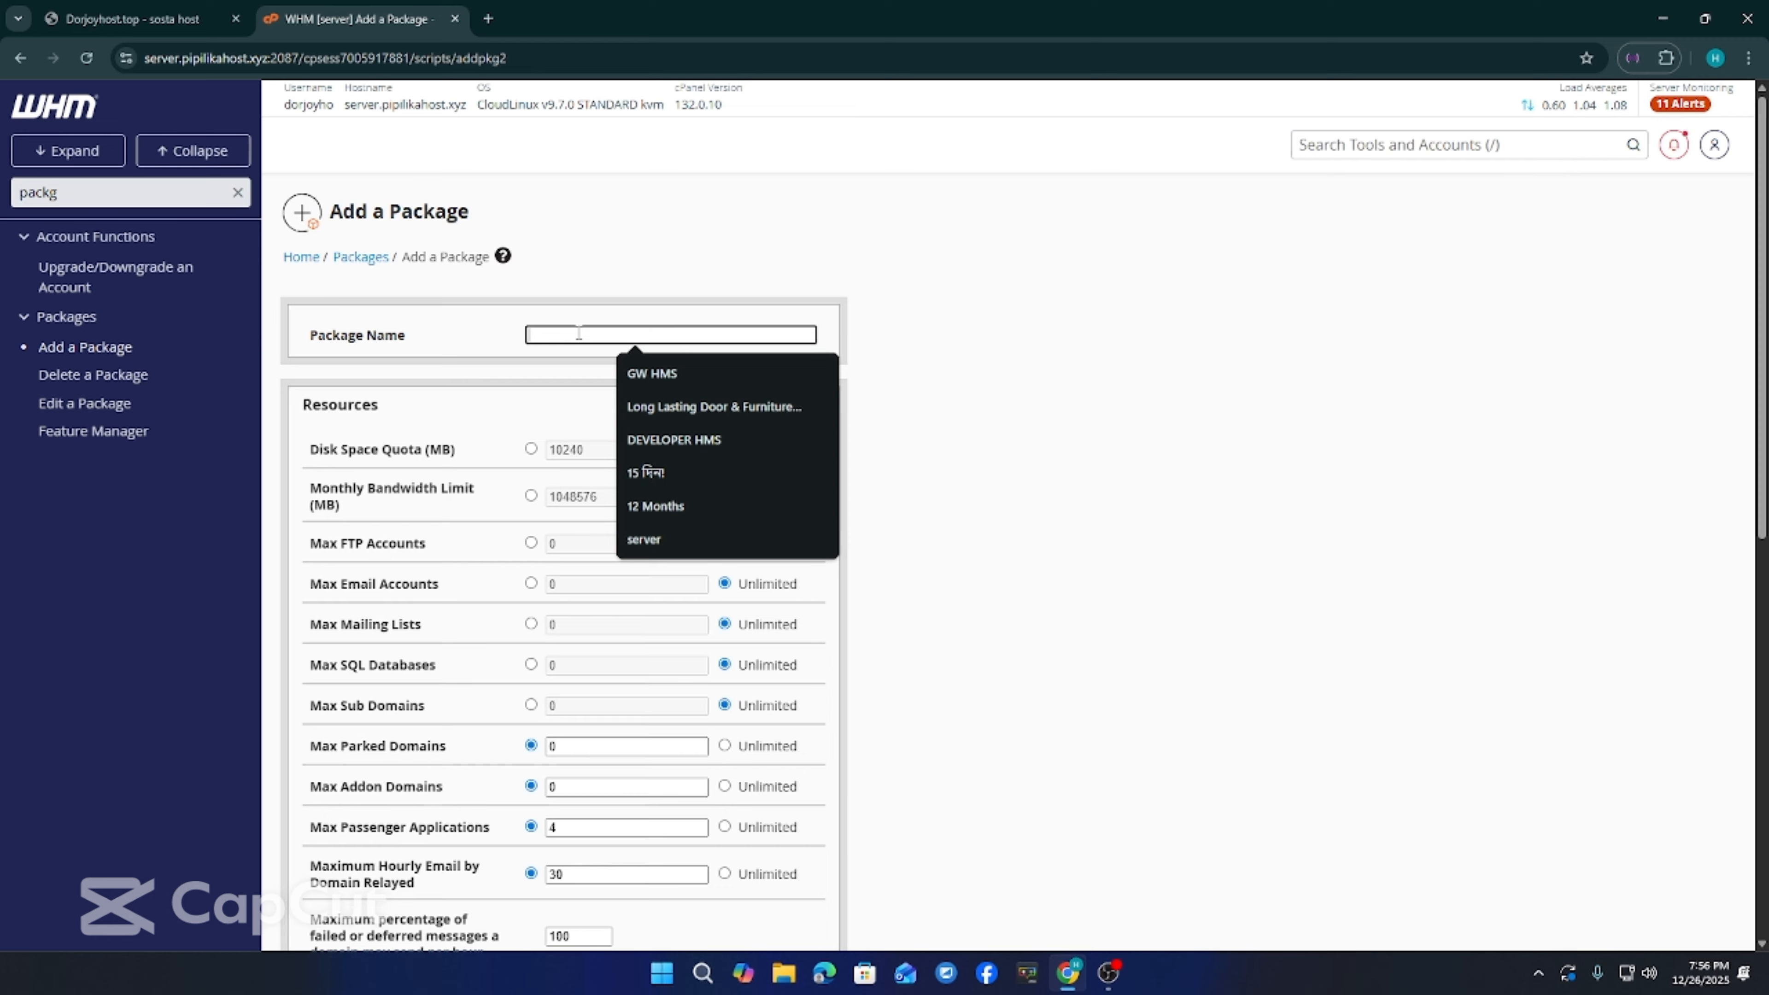
{"action": "type", "text": "50 gb"}
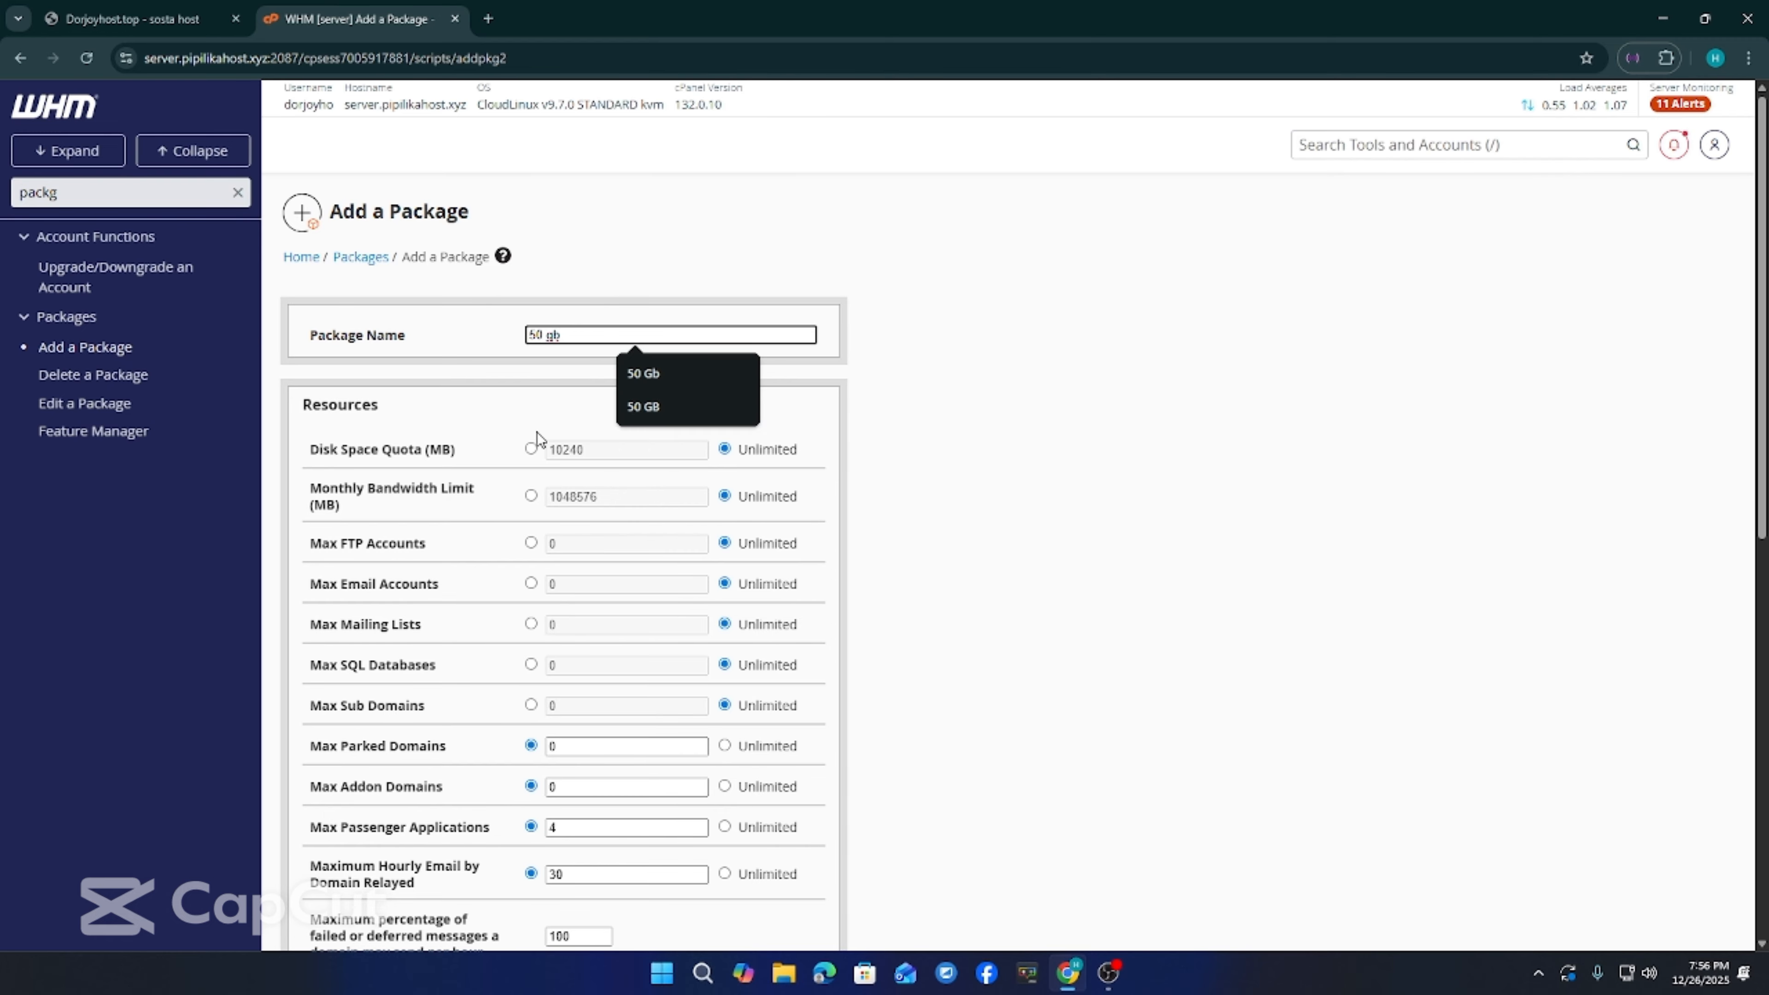
Switch the package's disk space quota and monthly bandwidth limit from unlimited to fixed MB values
{"action": "left_click", "coordinate": [530, 448]}
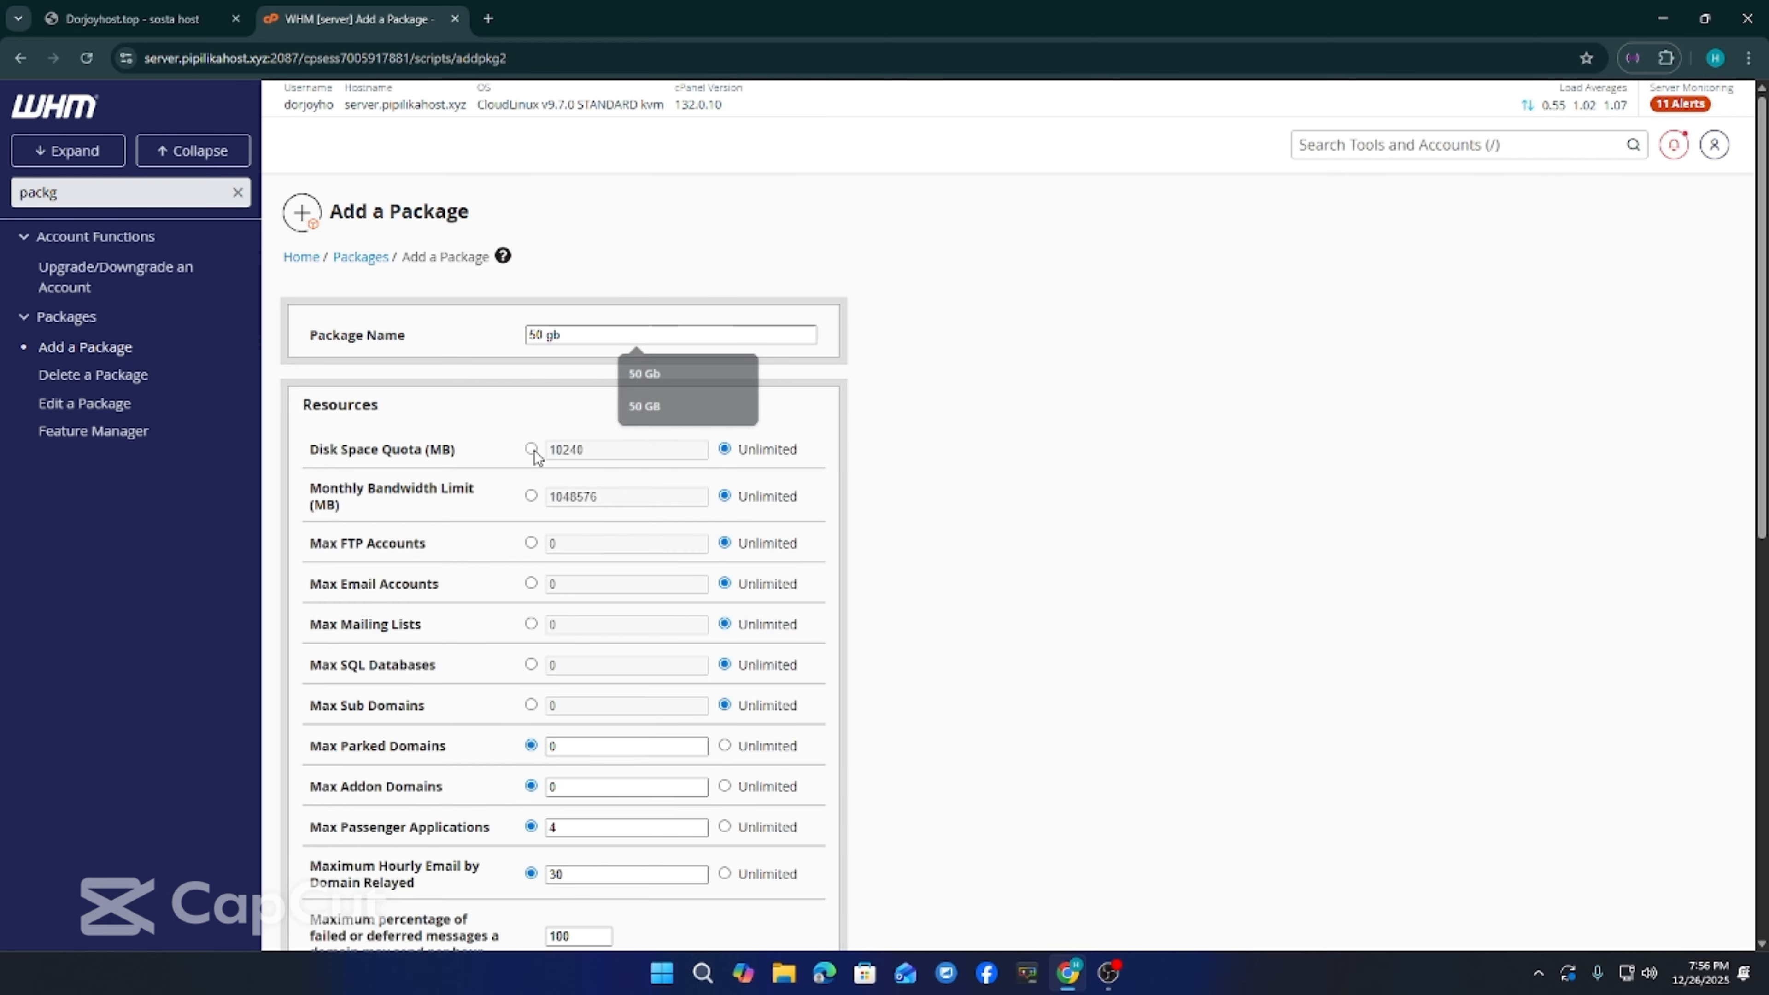
{"action": "left_click", "coordinate": [532, 495]}
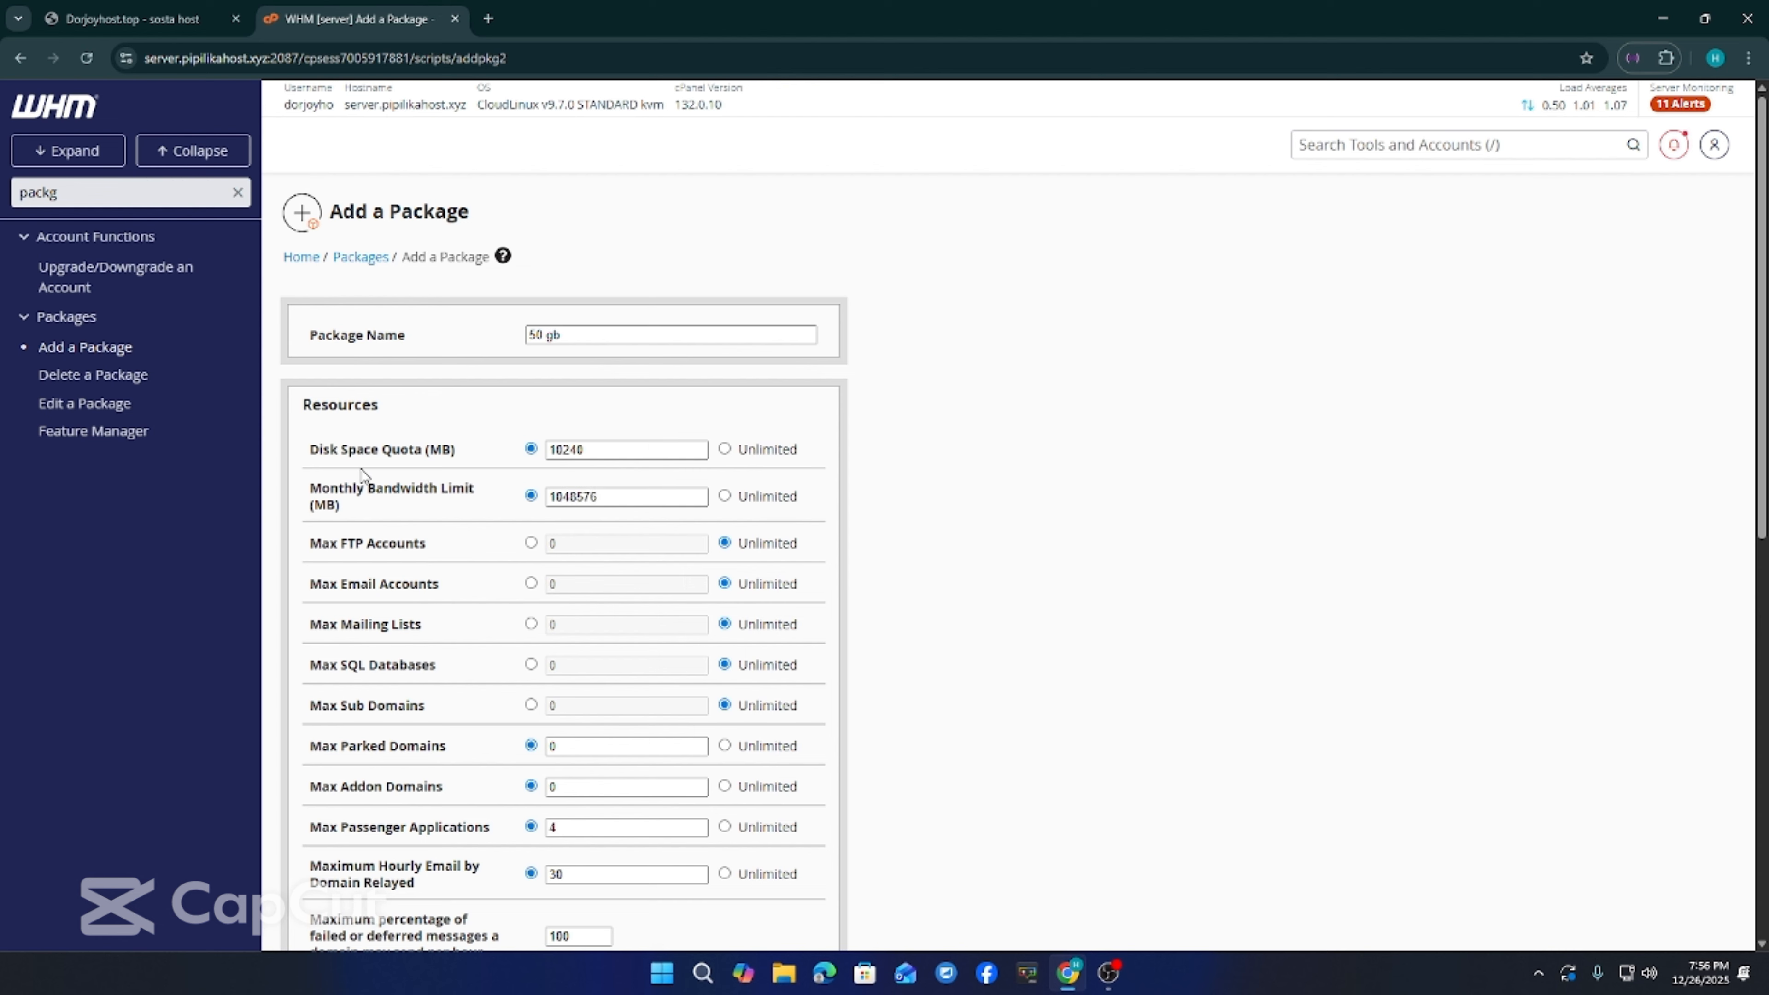
{"action": "left_click_drag", "start_coordinate": [309, 451], "coordinate": [462, 453]}
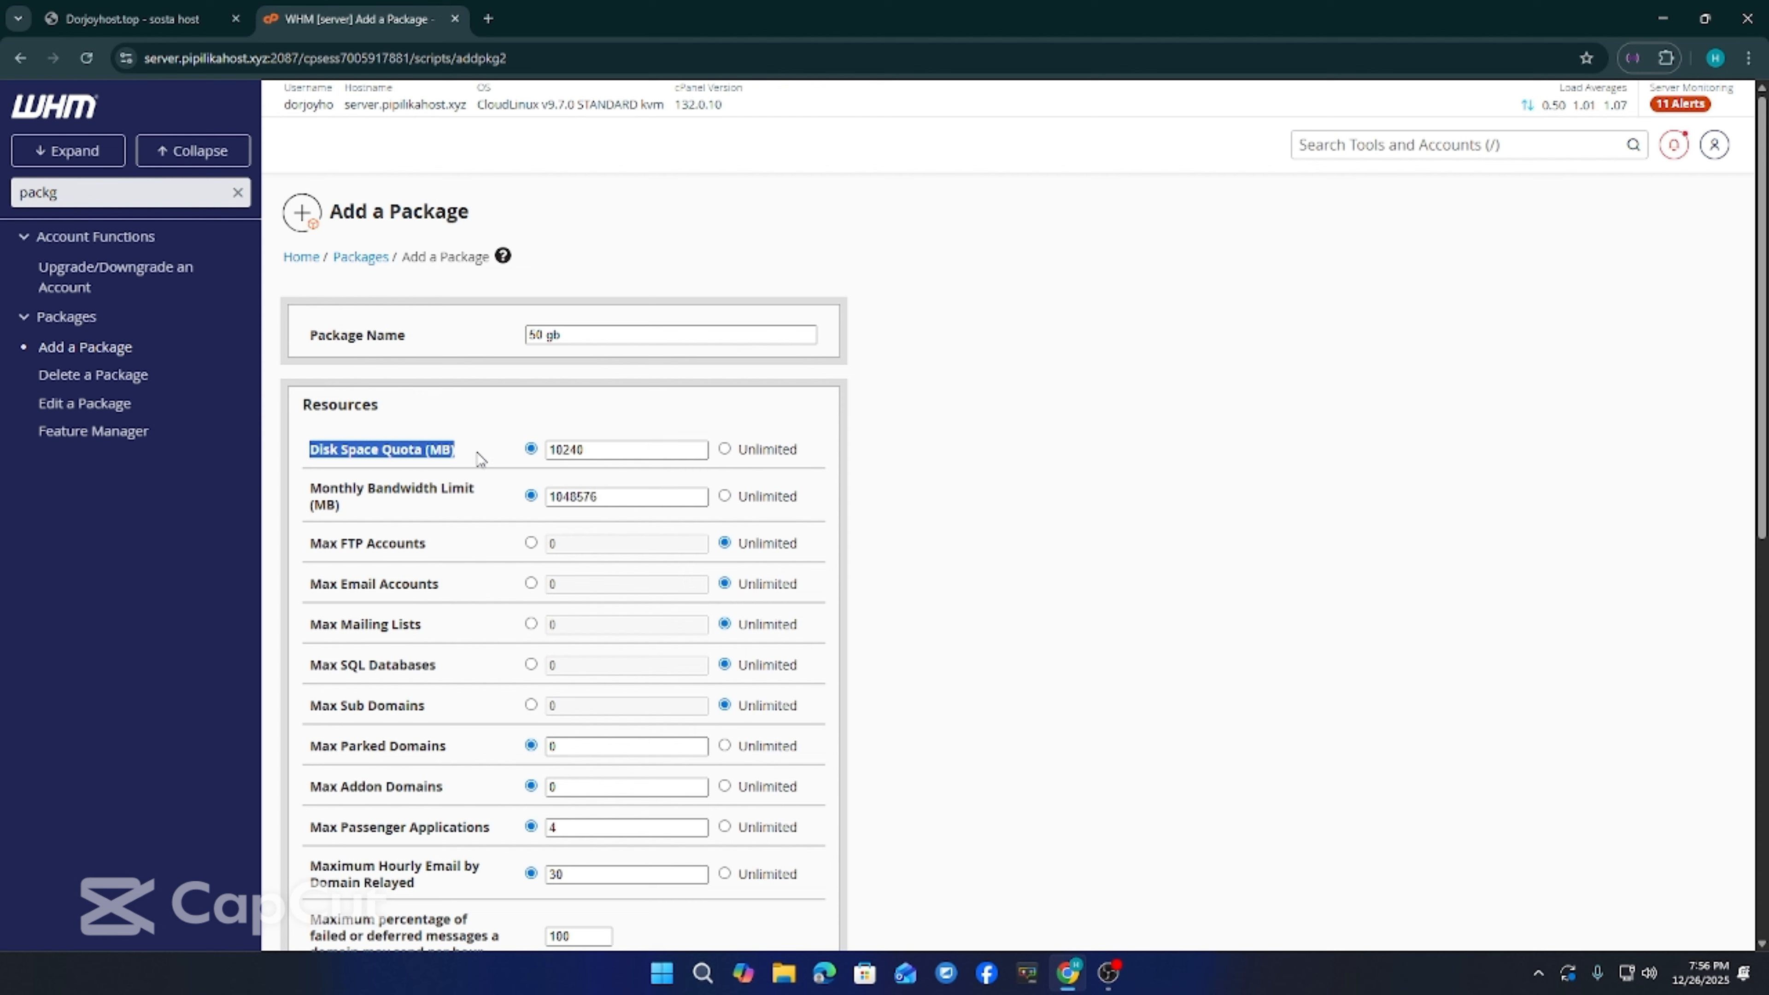
{"action": "left_click_drag", "start_coordinate": [630, 450], "coordinate": [554, 451]}
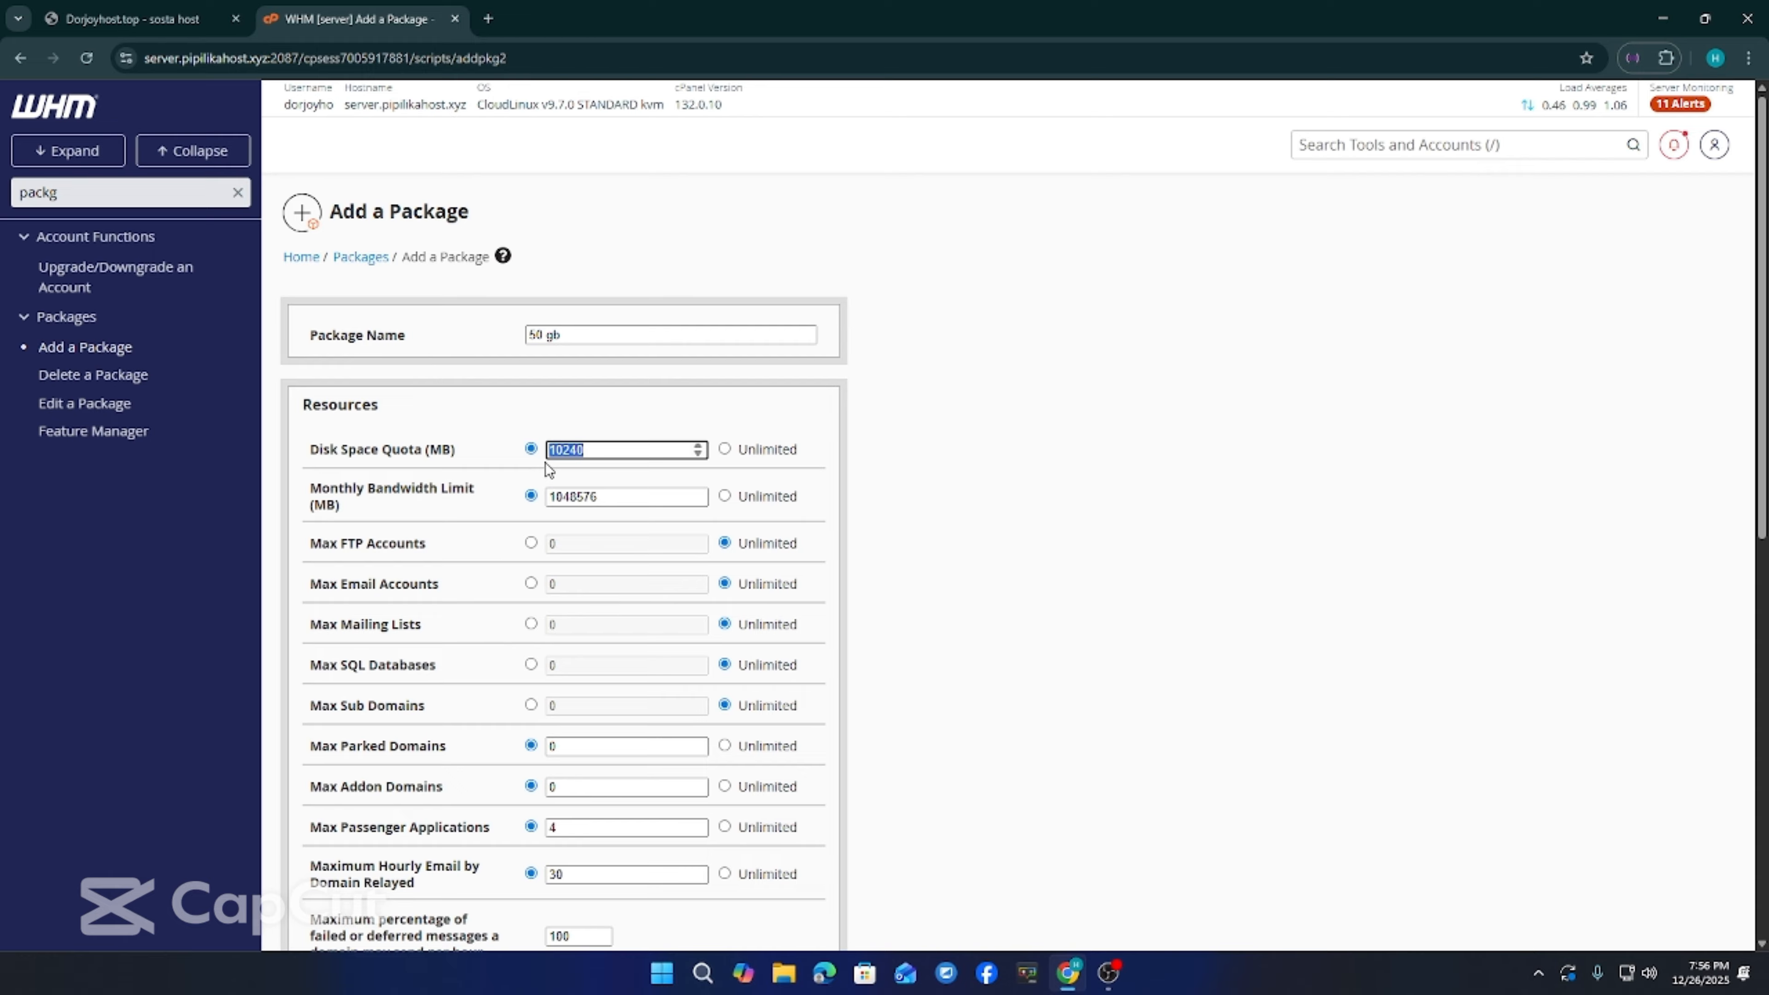
{"action": "left_click", "coordinate": [599, 452]}
{"action": "left_click_drag", "start_coordinate": [599, 452], "coordinate": [529, 465]}
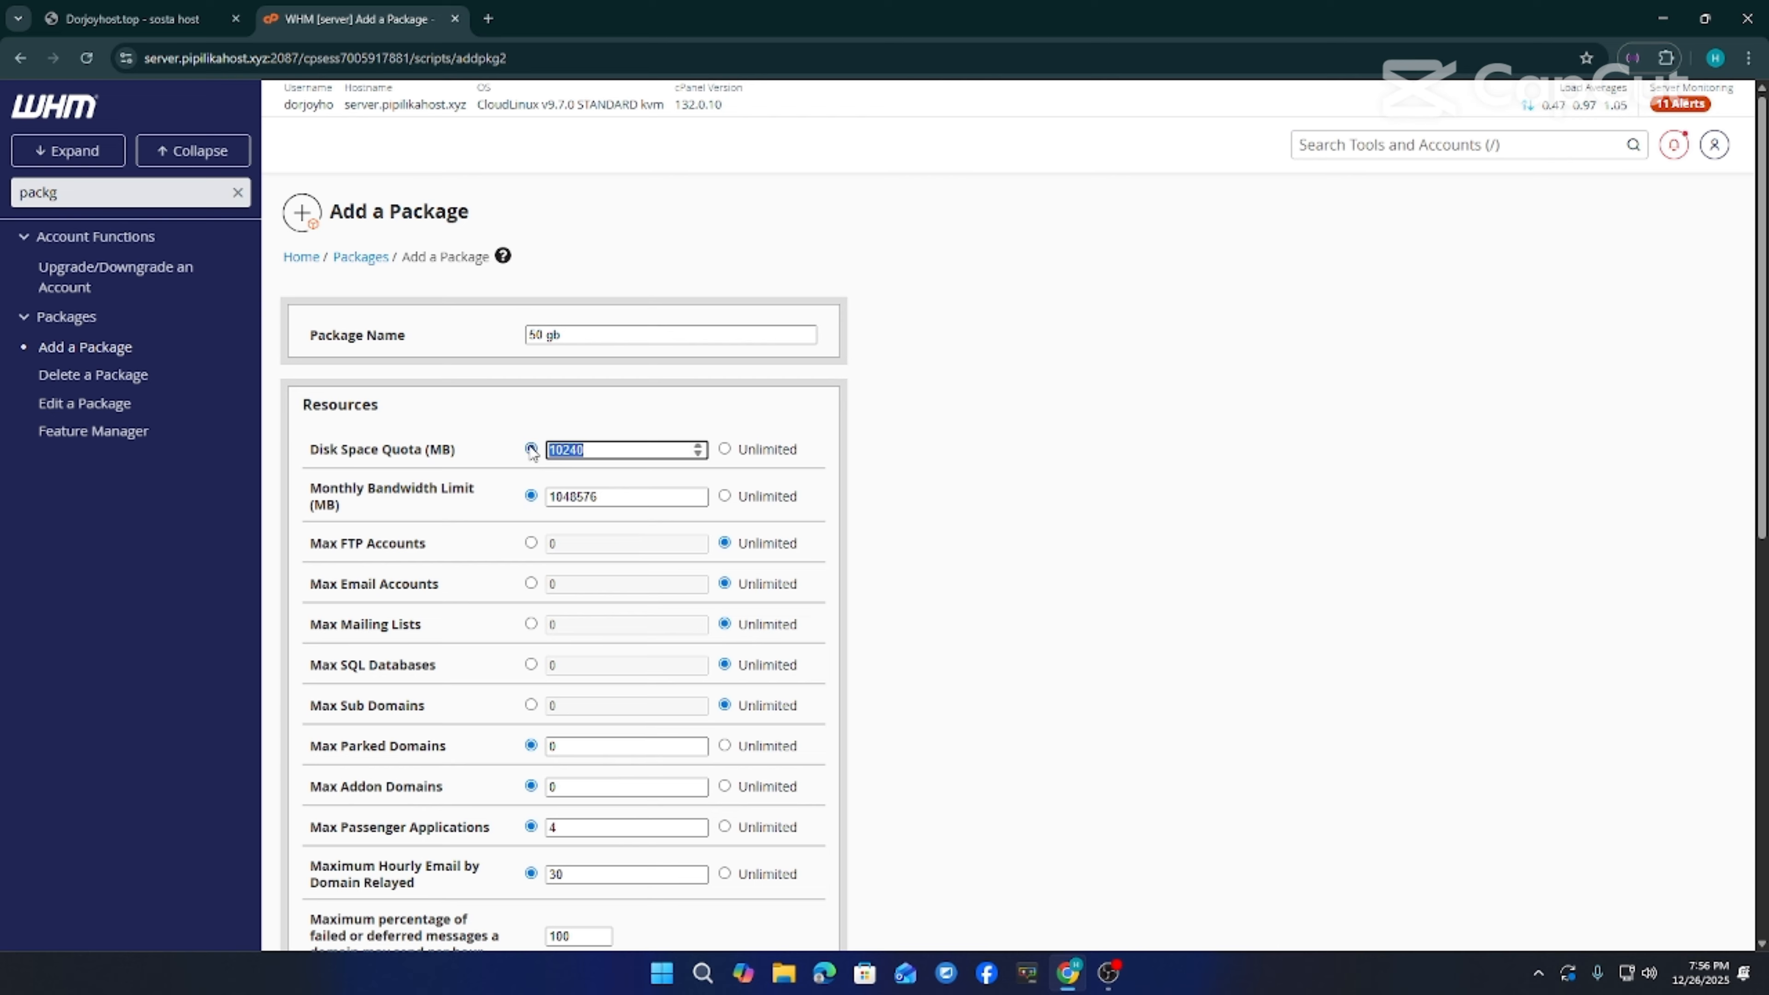
{"action": "left_click", "coordinate": [547, 335]}
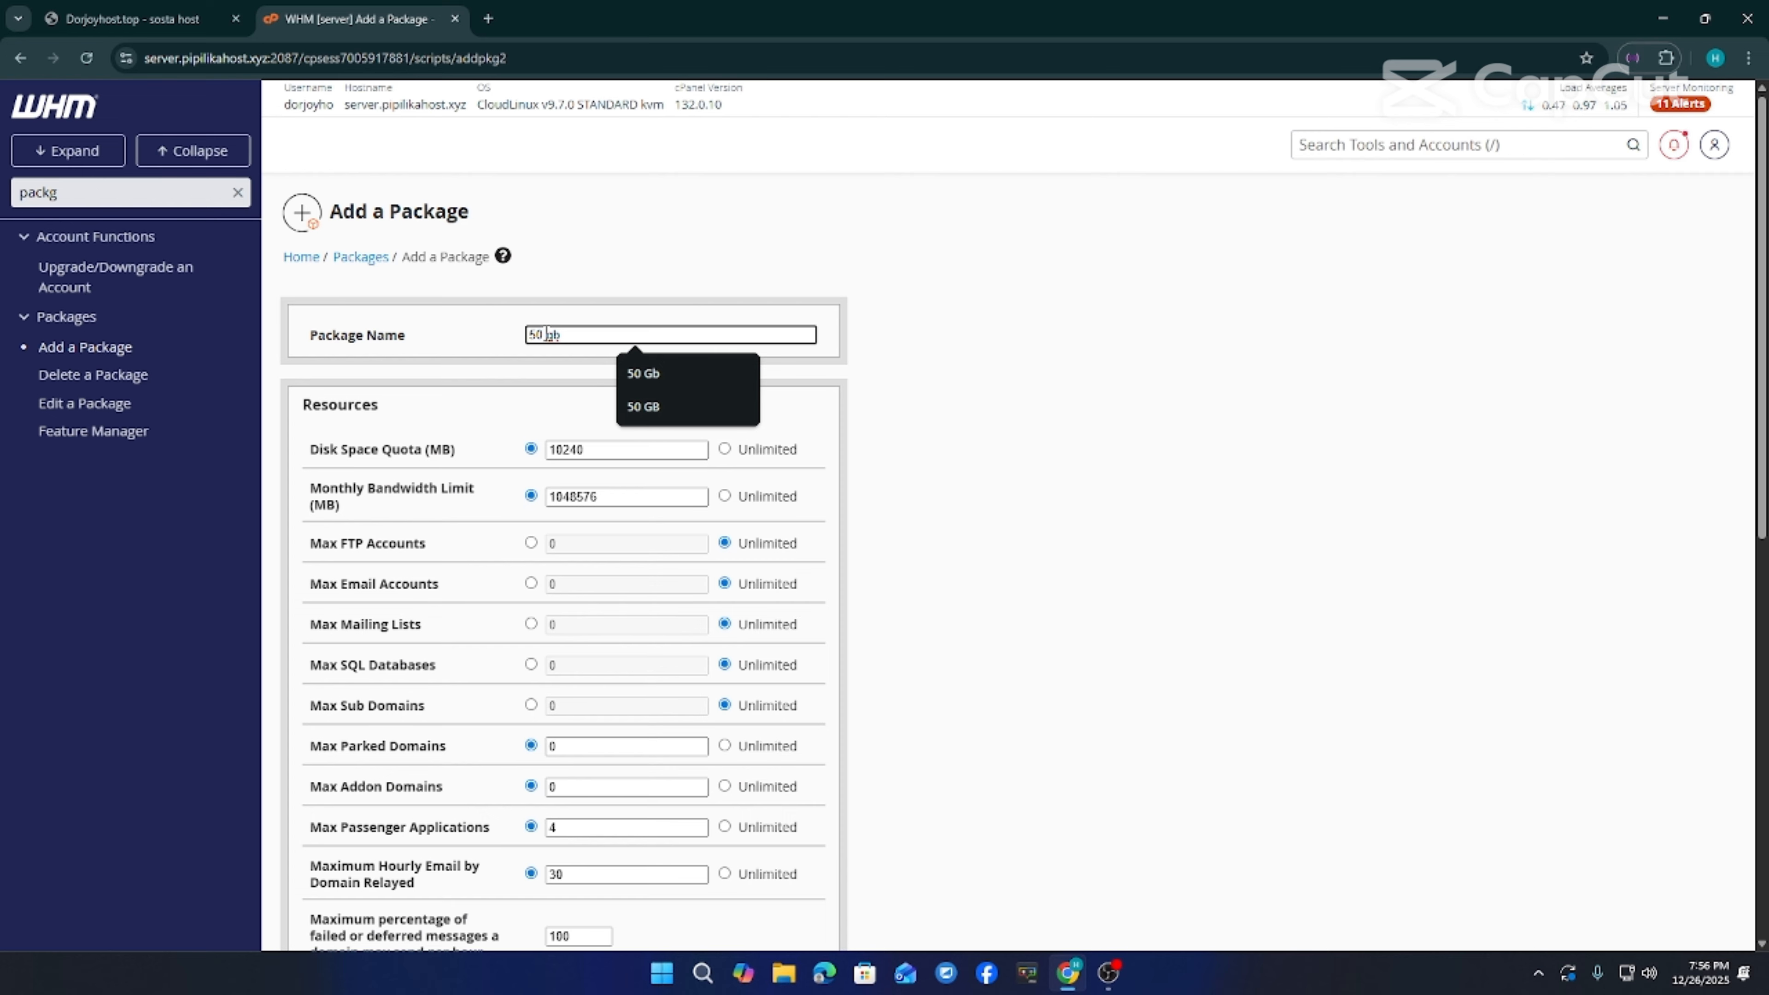
{"action": "key", "text": "BackSpace"}
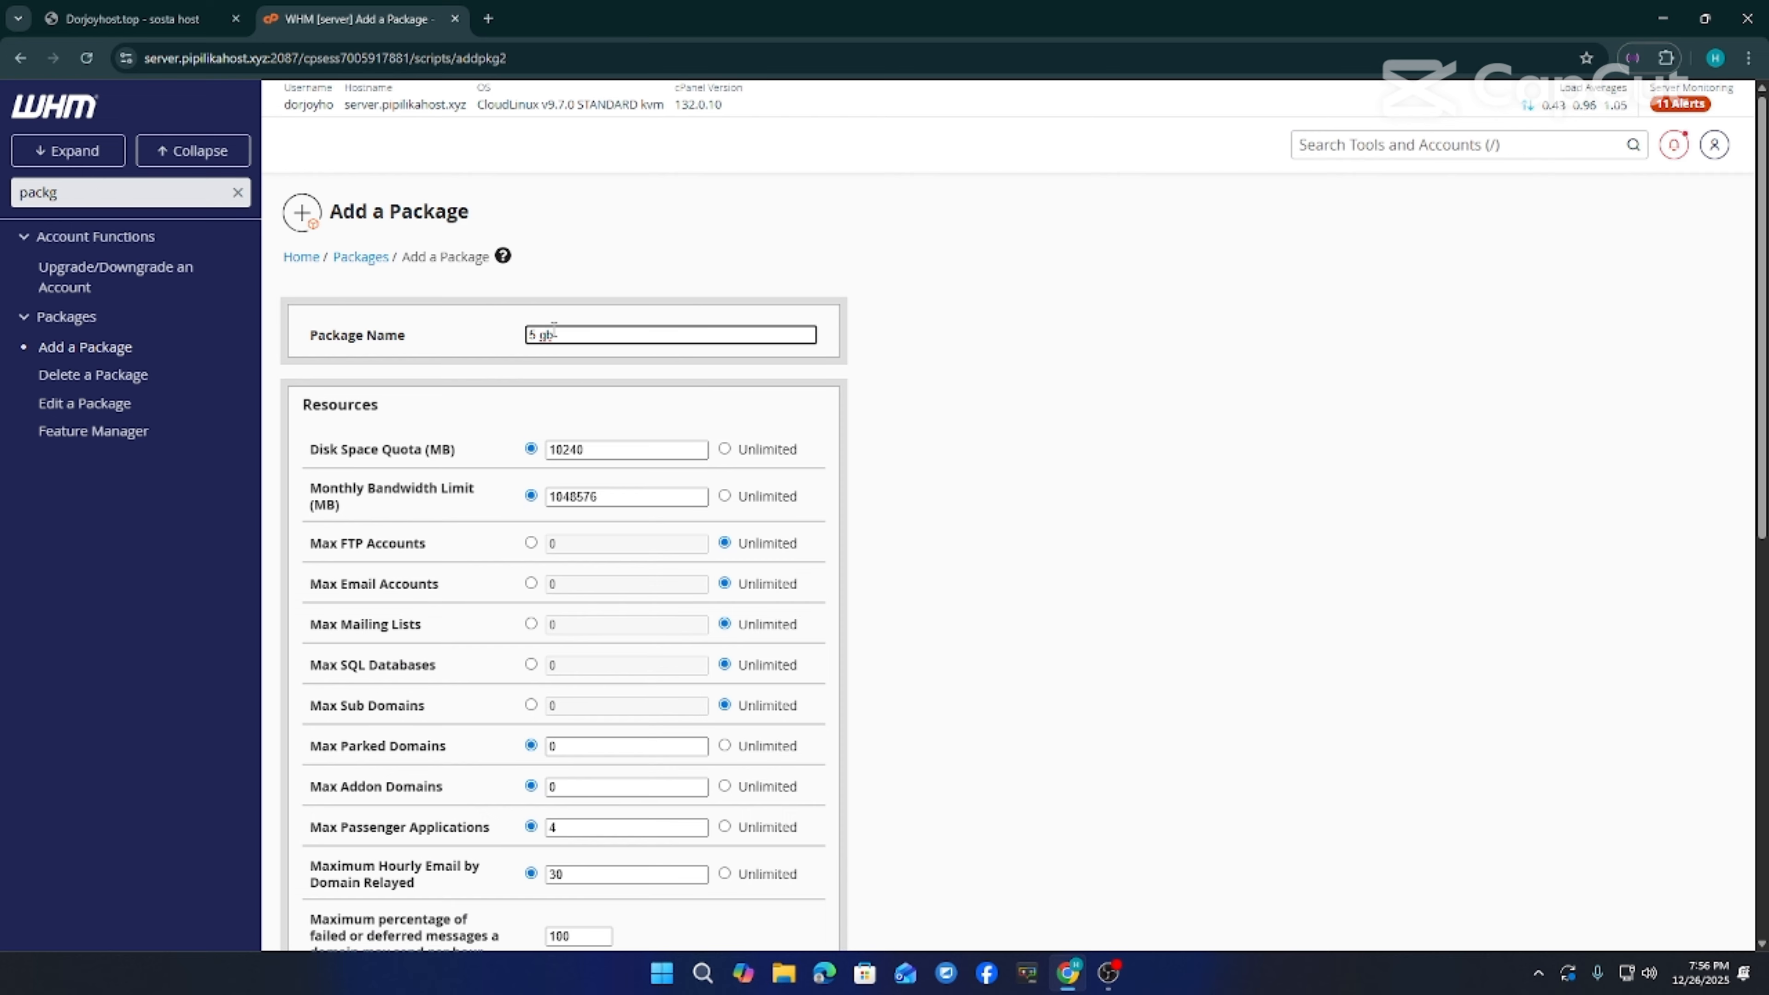
{"action": "type", "text": "0"}
Try 50240 MB as the disk space quota, undo the edit and copy the quota value
{"action": "left_click", "coordinate": [590, 447]}
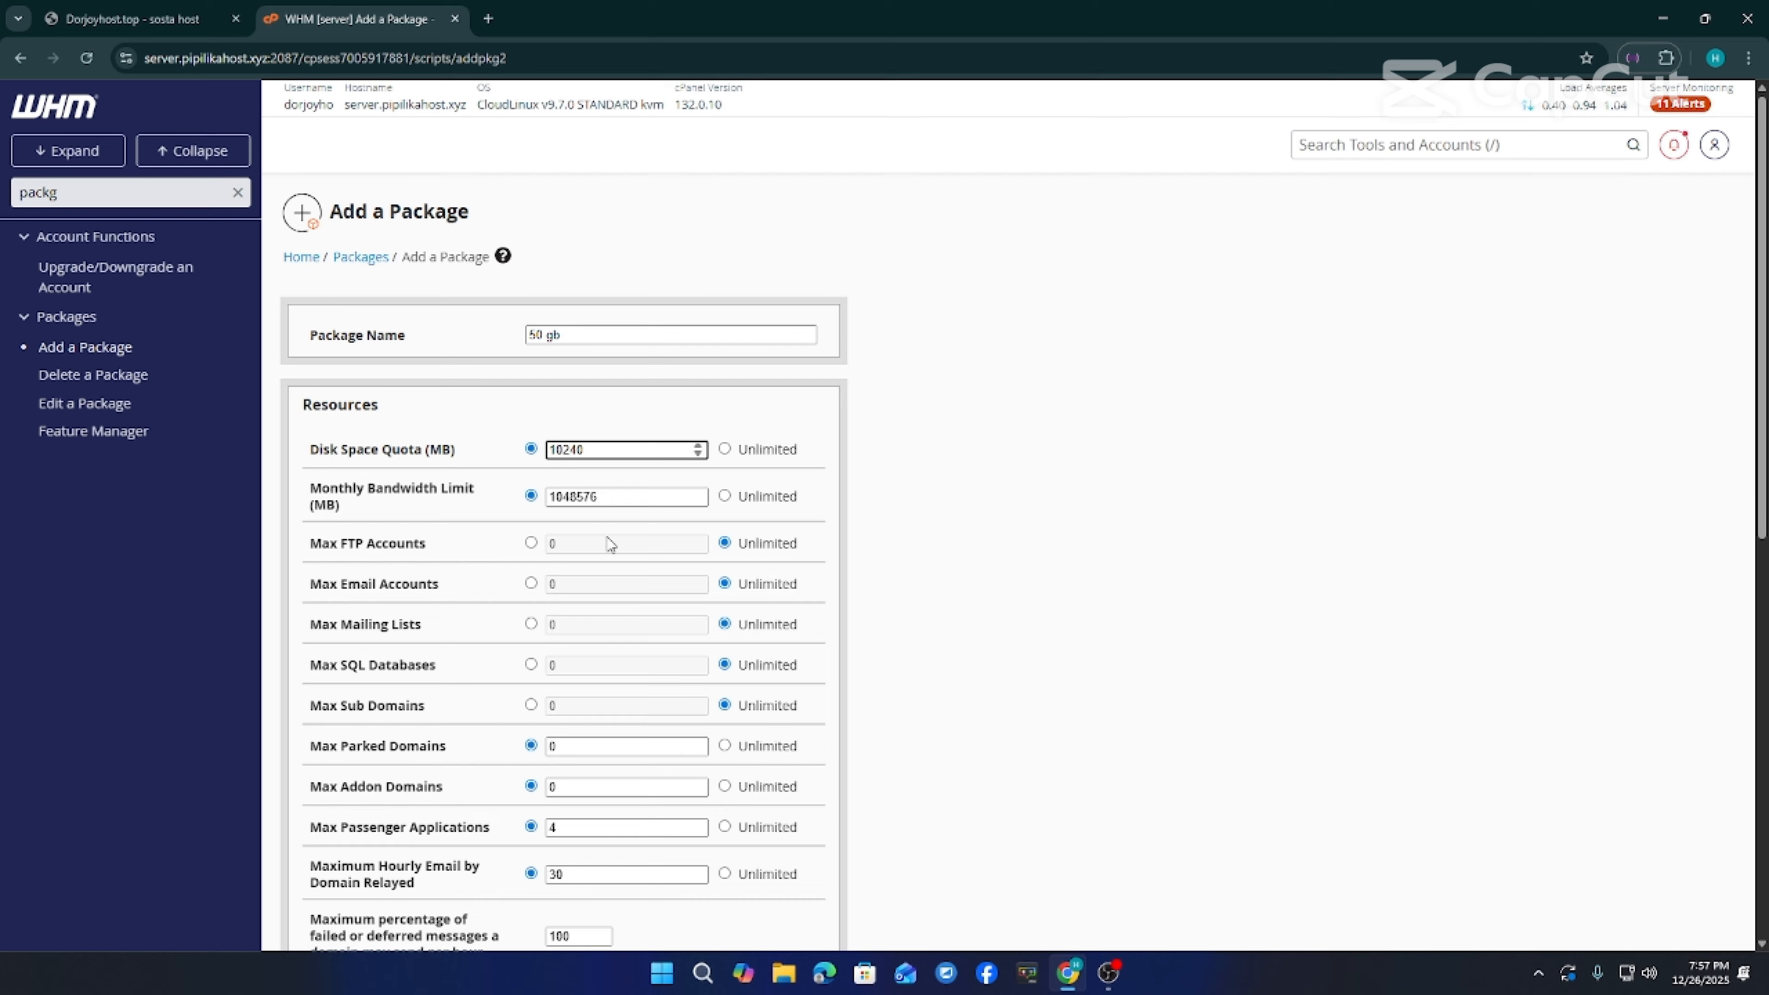
{"action": "key", "text": "BackSpace"}
{"action": "type", "text": "5"}
{"action": "double_click", "coordinate": [600, 451]}
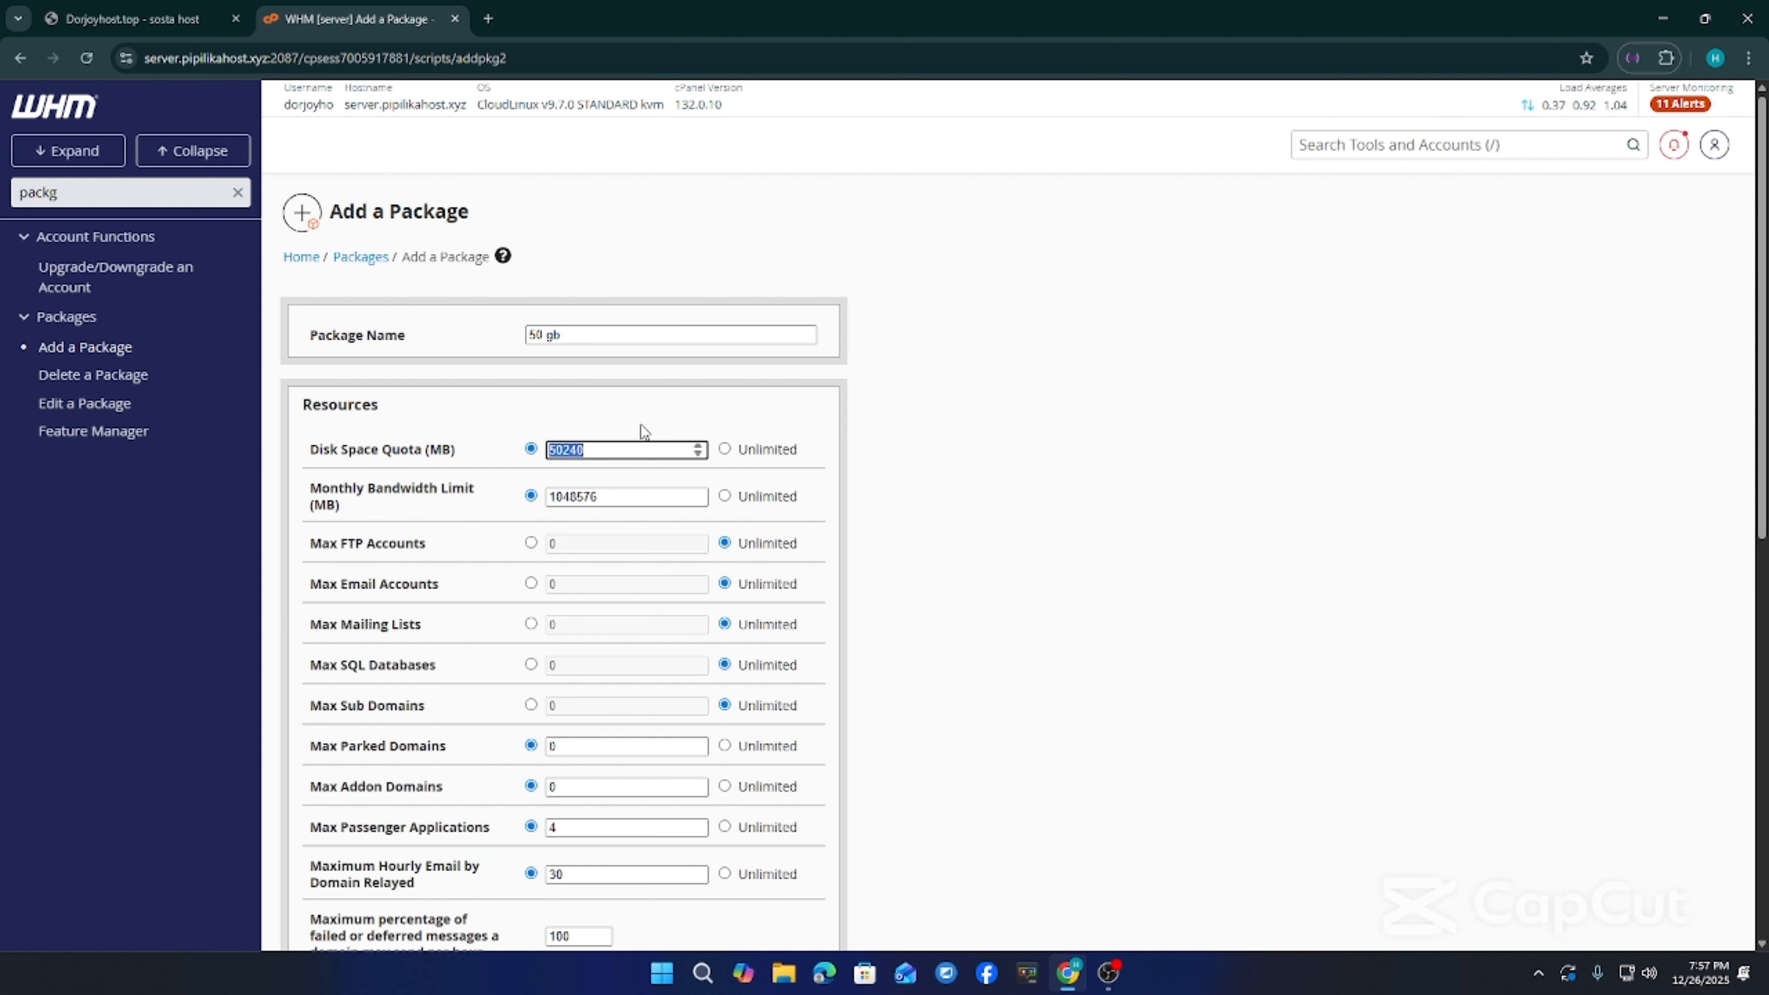
{"action": "key", "text": "ctrl+z"}
{"action": "double_click", "coordinate": [610, 454]}
{"action": "key", "text": "ctrl+c"}
Search Google for "gb to mb converter" in a new browser tab
{"action": "left_click", "coordinate": [488, 19]}
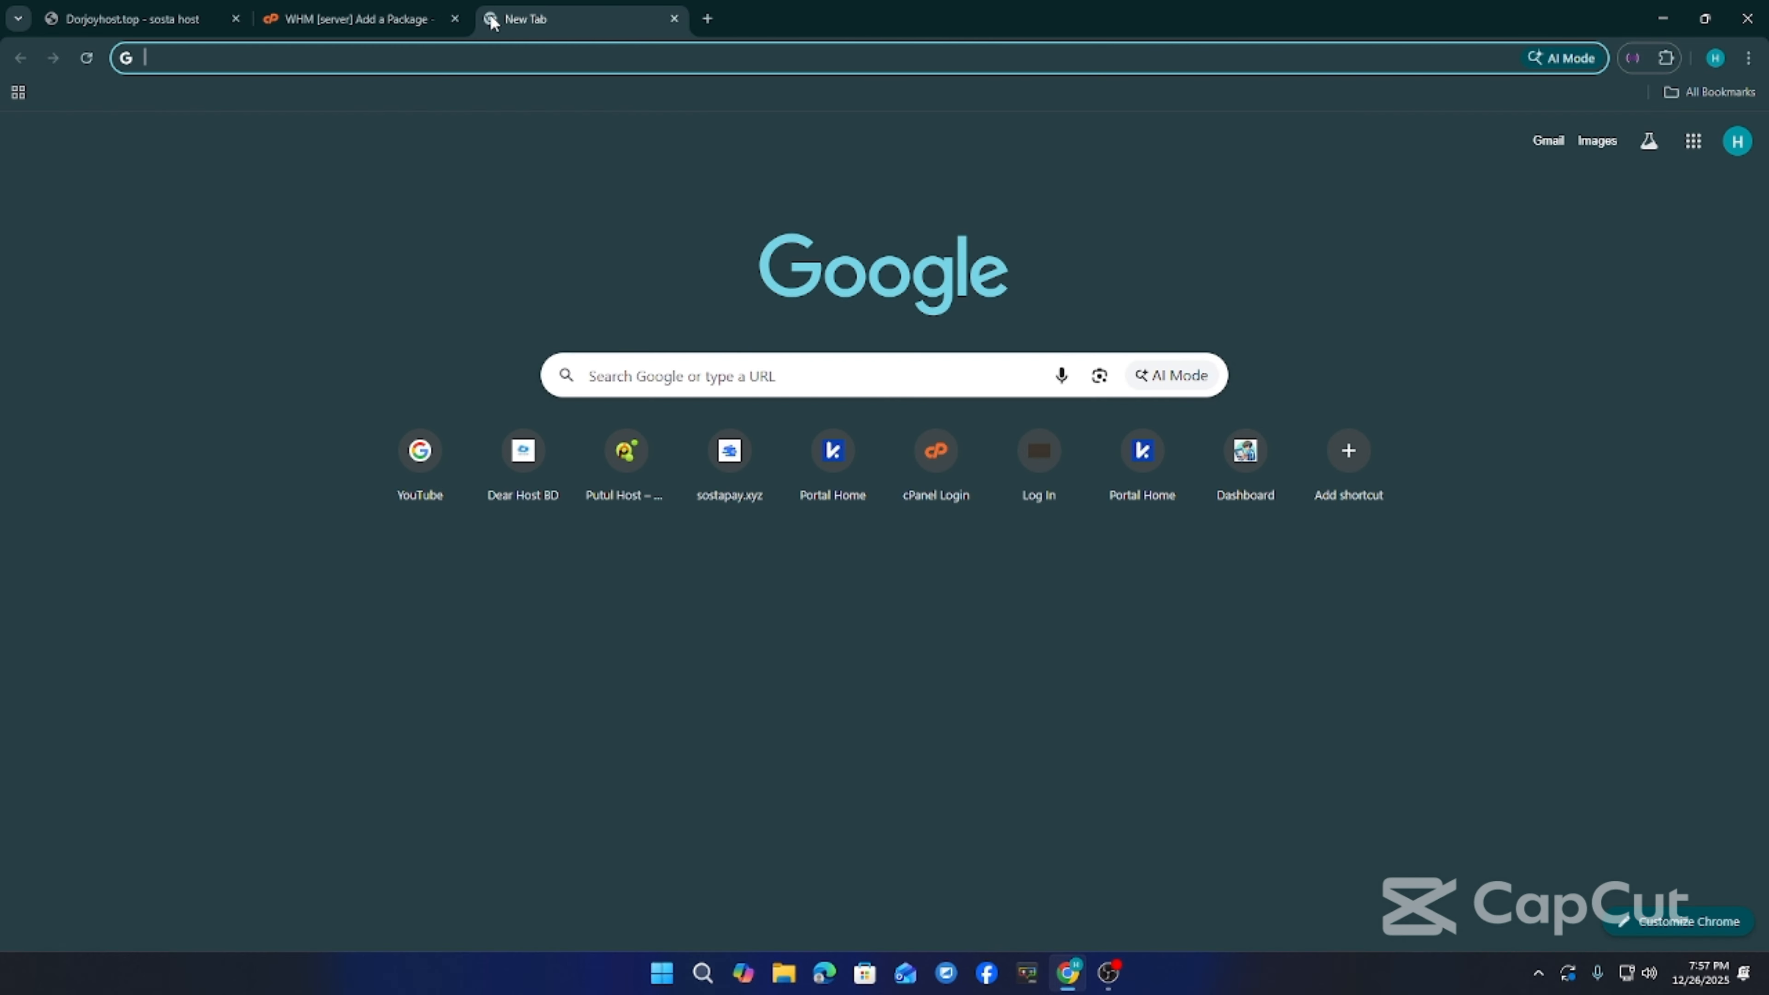
{"action": "type", "text": "m"}
{"action": "key", "text": "BackSpace"}
{"action": "key", "text": "BackSpace"}
{"action": "type", "text": "gb"}
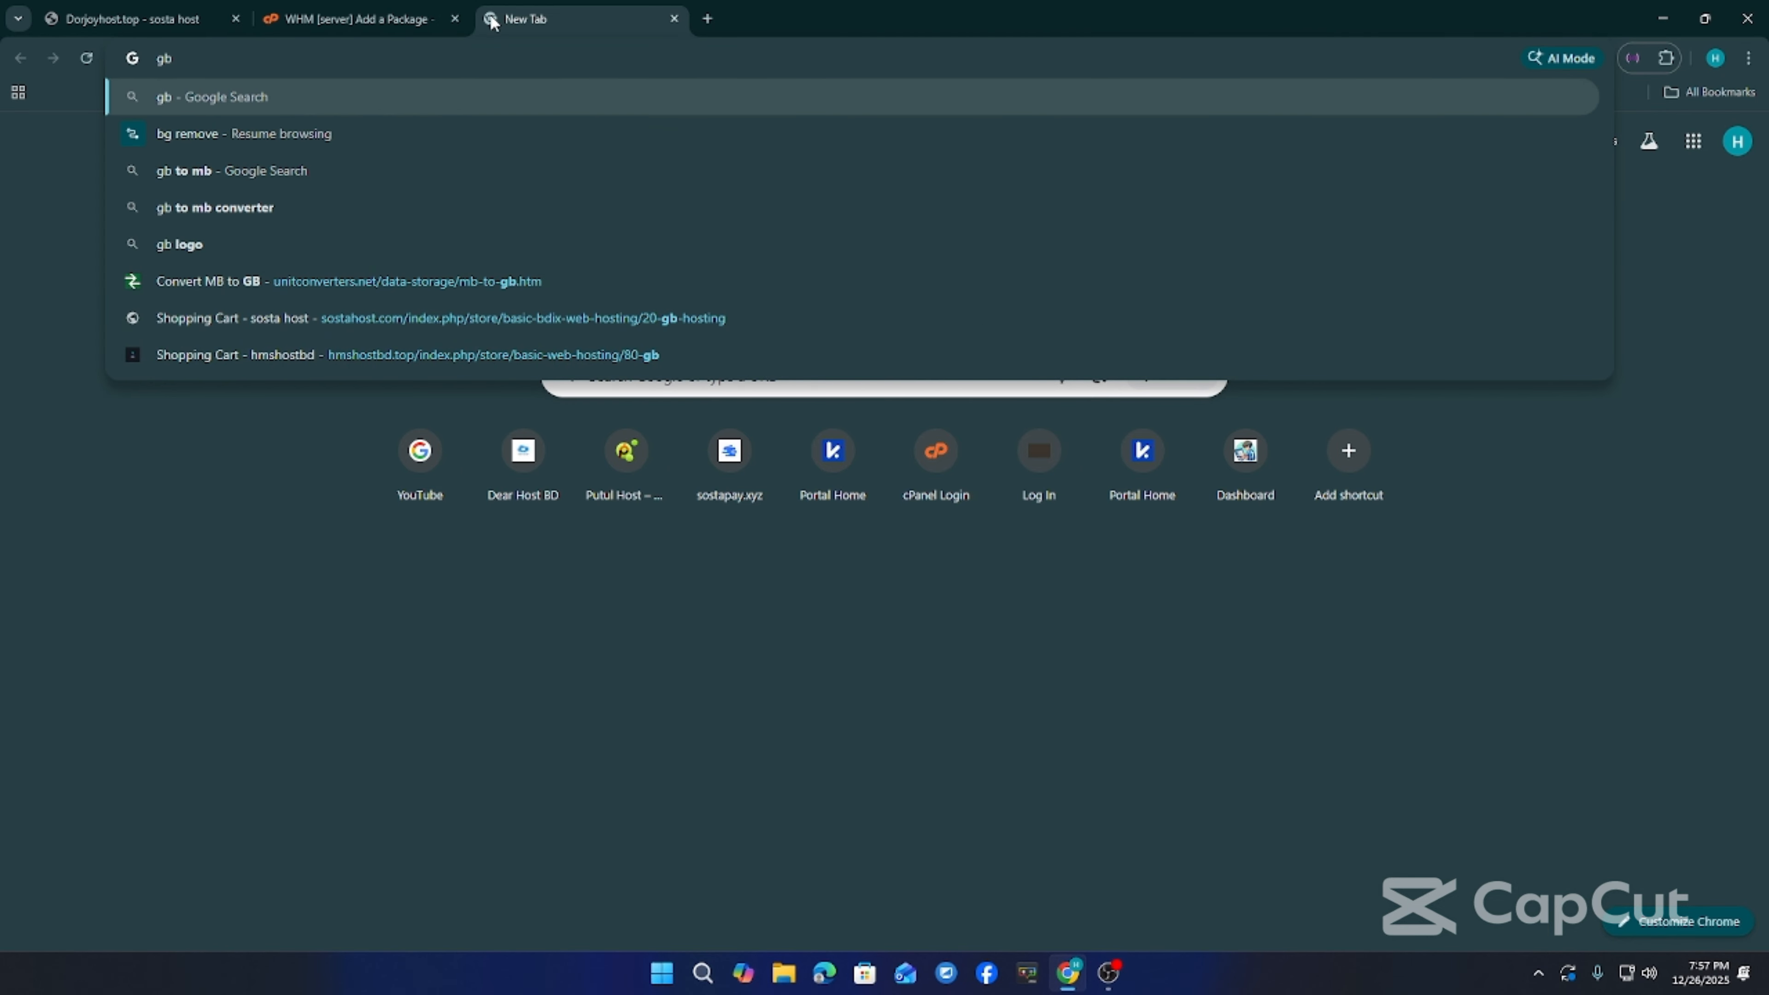
{"action": "type", "text": " to m"}
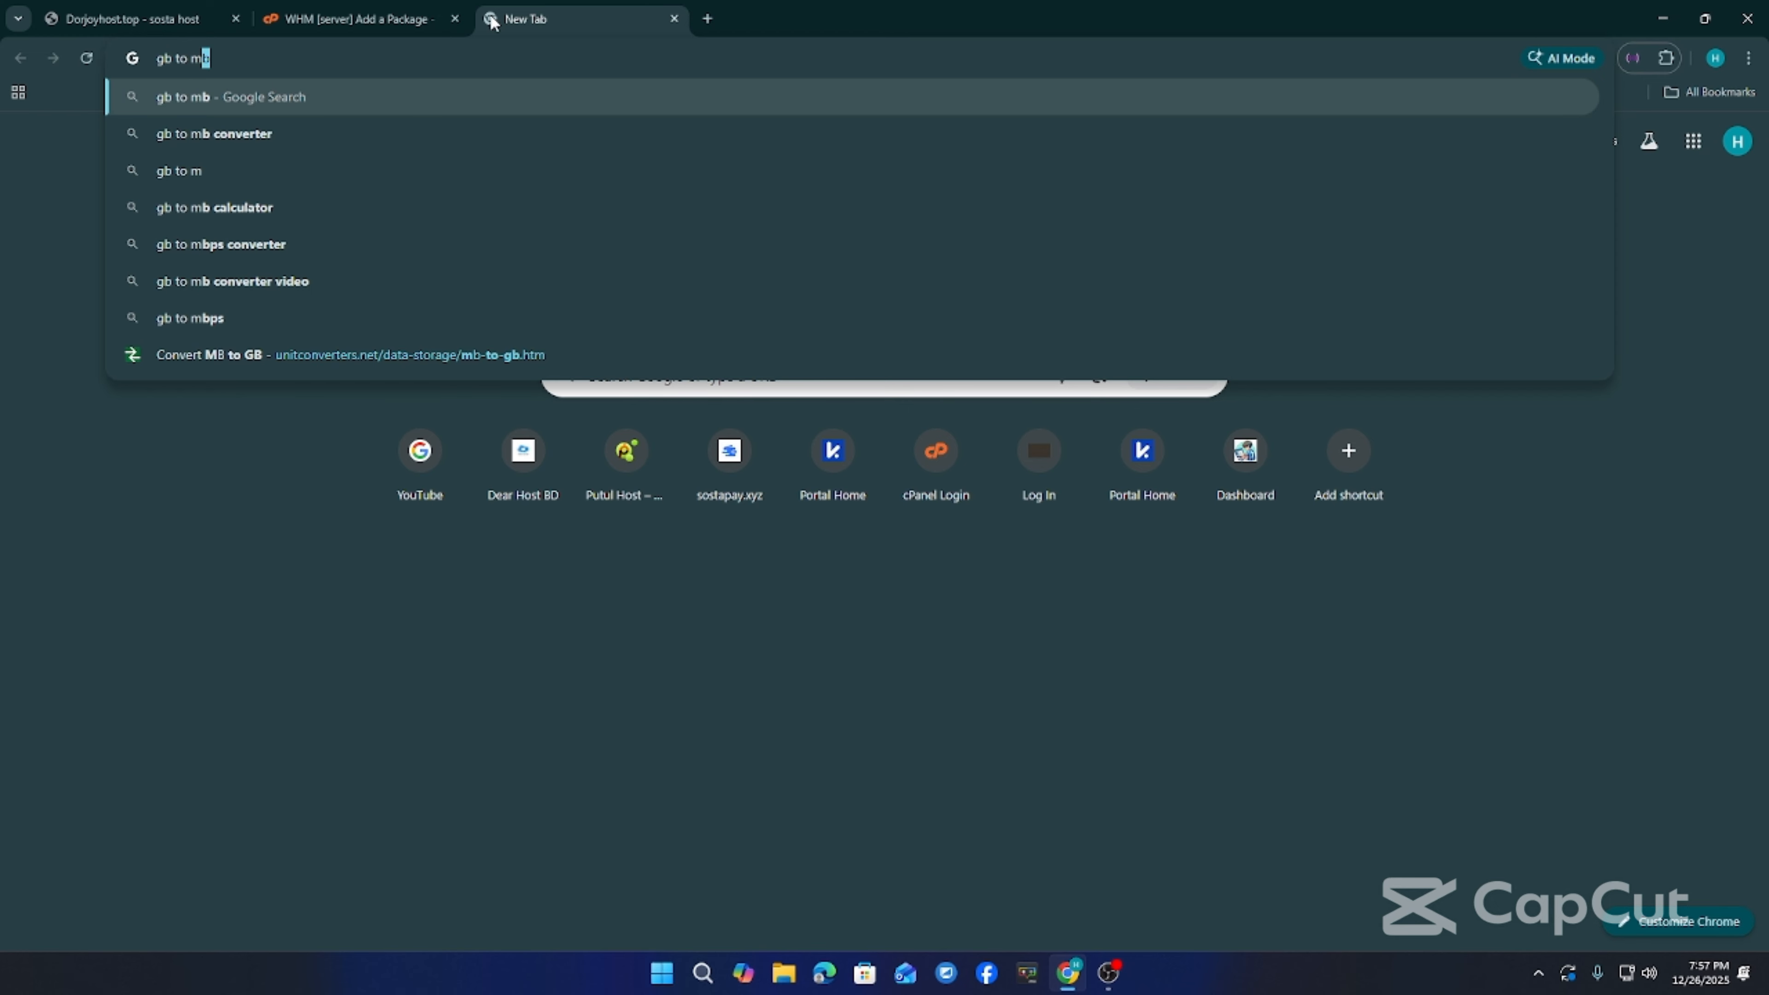
{"action": "left_click", "coordinate": [292, 123]}
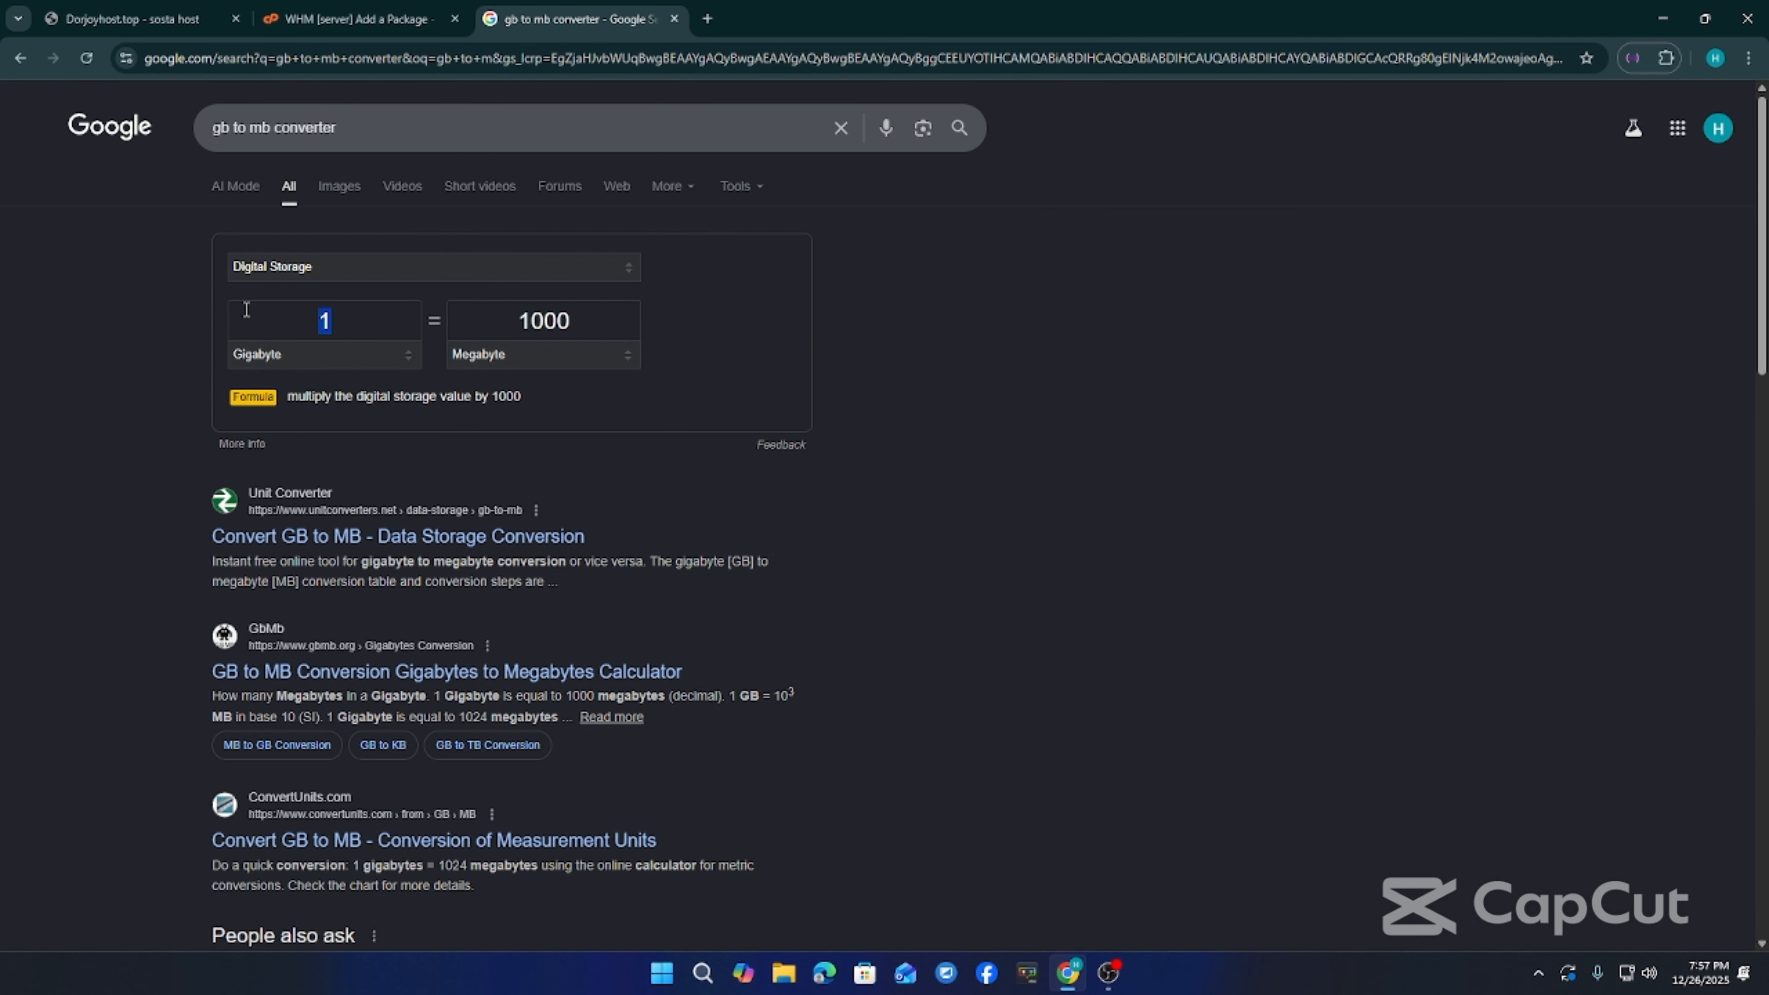
Check the GB to MB converter sites in the search results and open the gbmb.org converter
{"action": "left_click", "coordinate": [453, 536]}
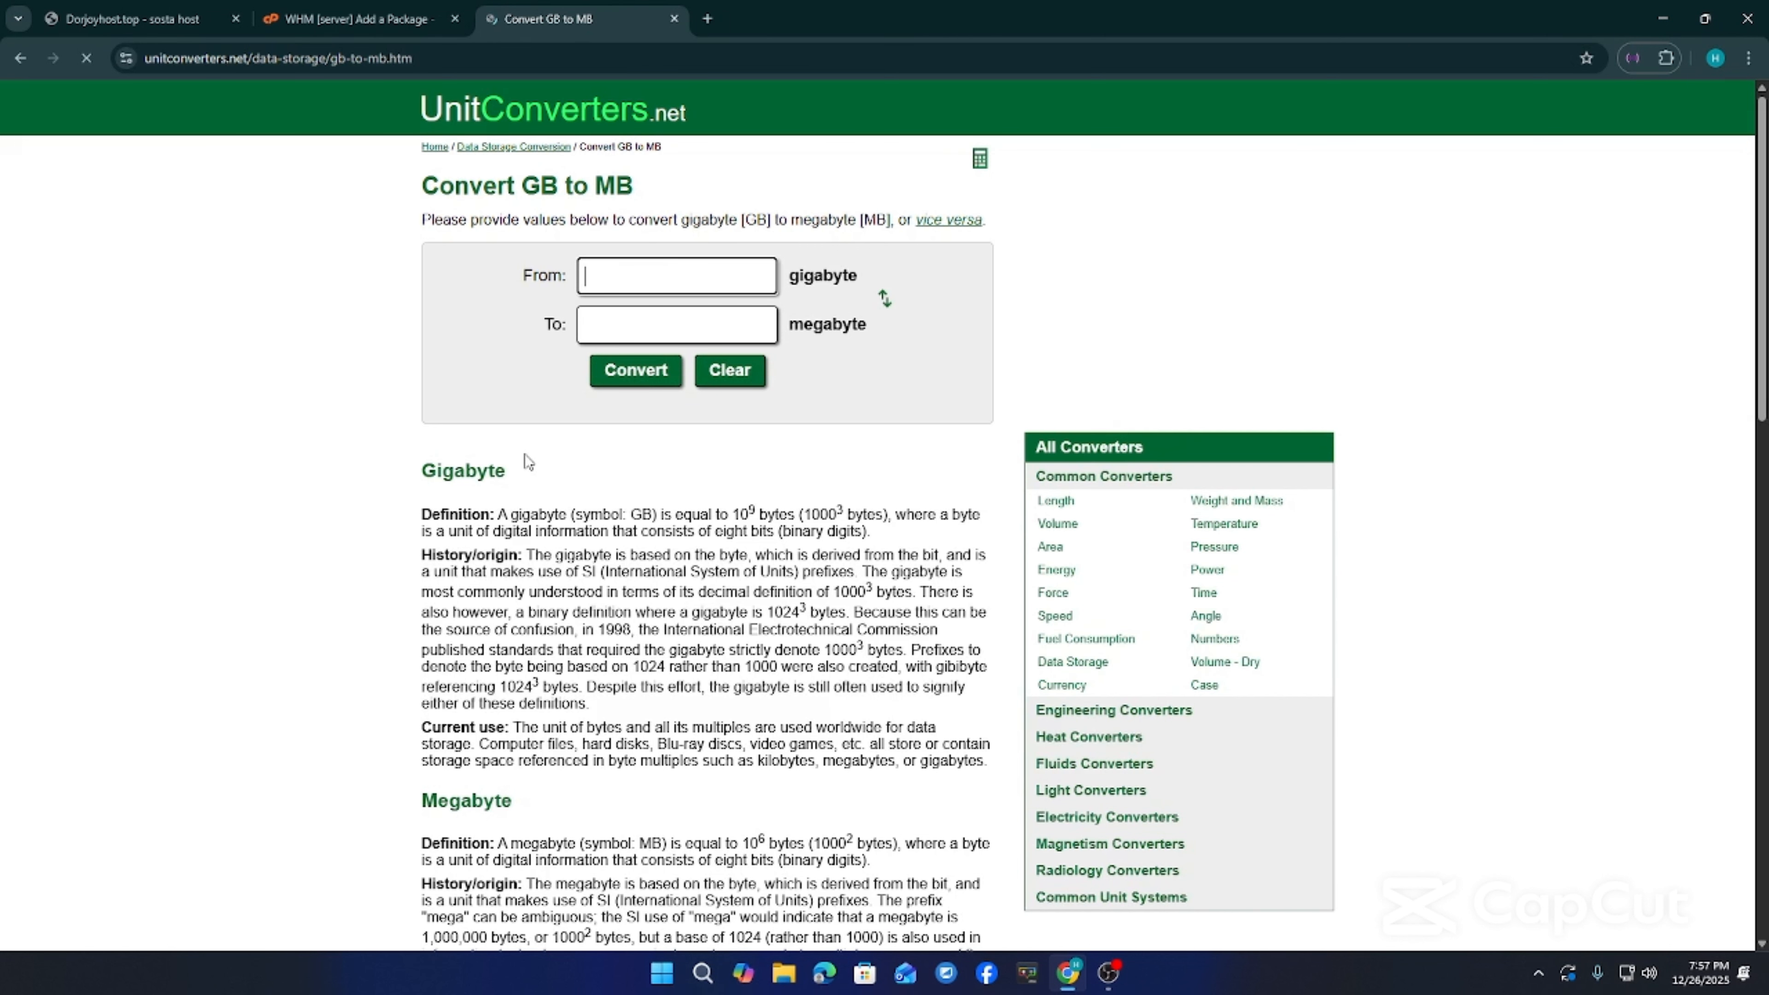
{"action": "left_click", "coordinate": [19, 57]}
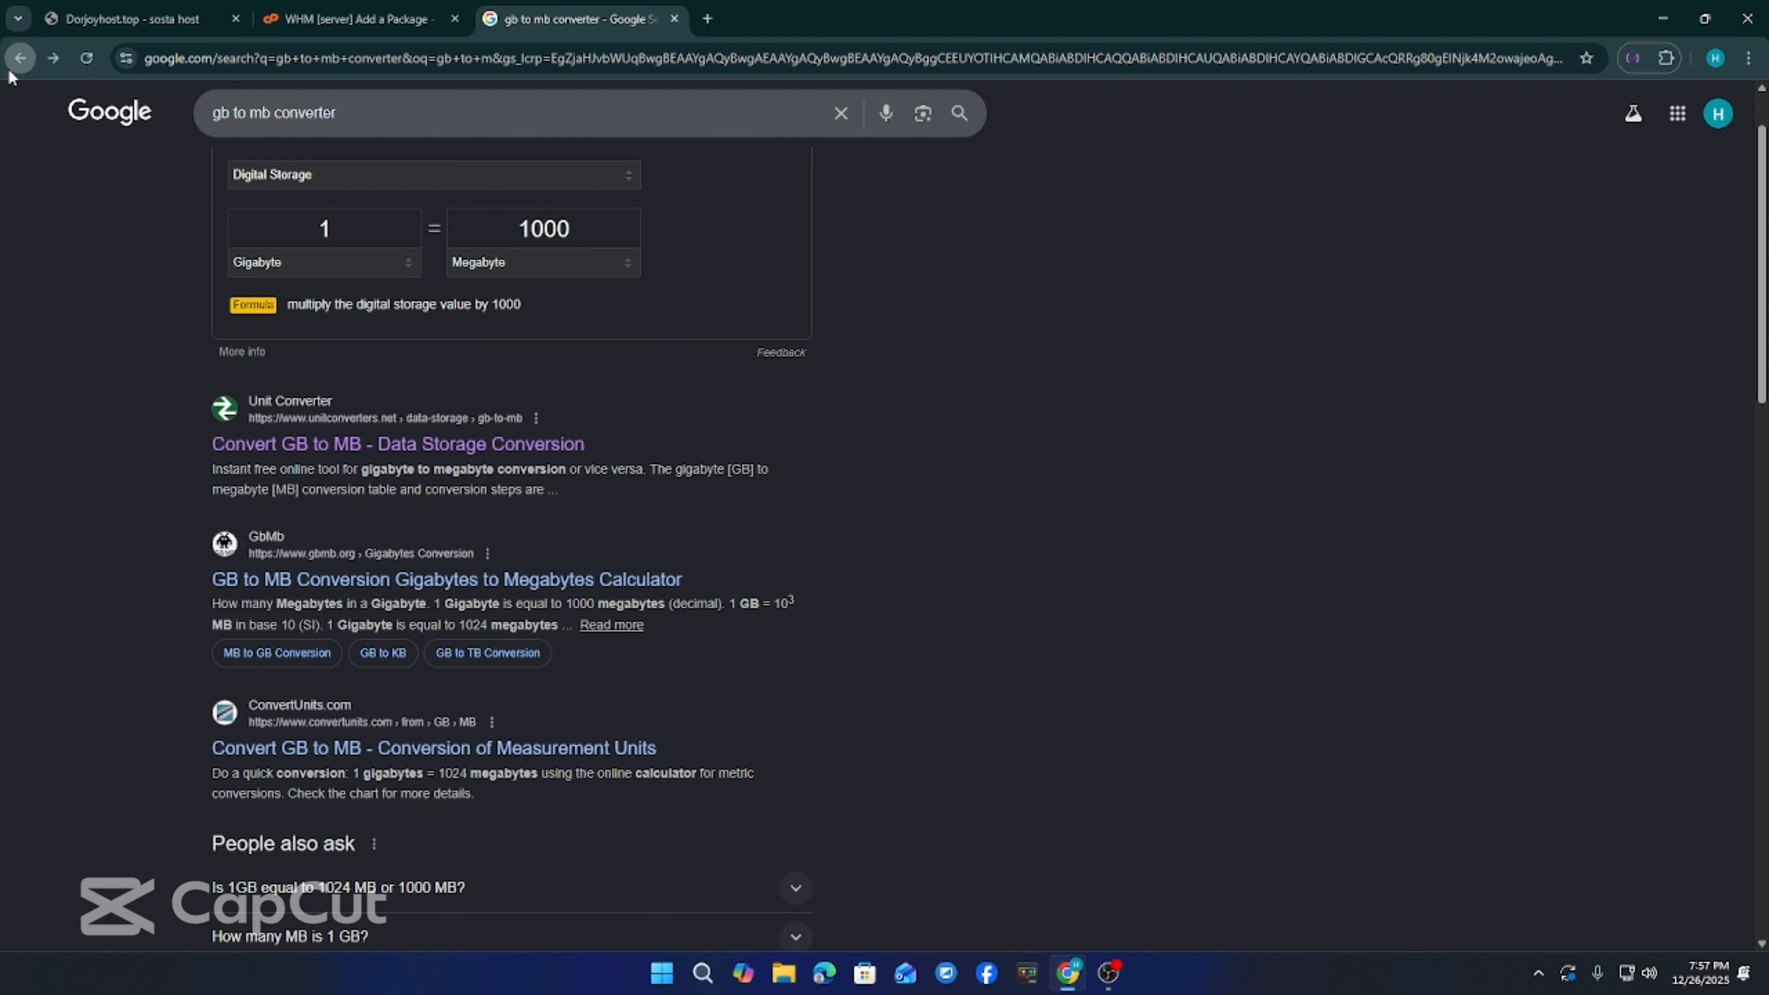
{"action": "scroll", "coordinate": [425, 481], "scroll_direction": "up", "scroll_amount": 1}
{"action": "scroll", "coordinate": [422, 481], "scroll_direction": "down", "scroll_amount": 5}
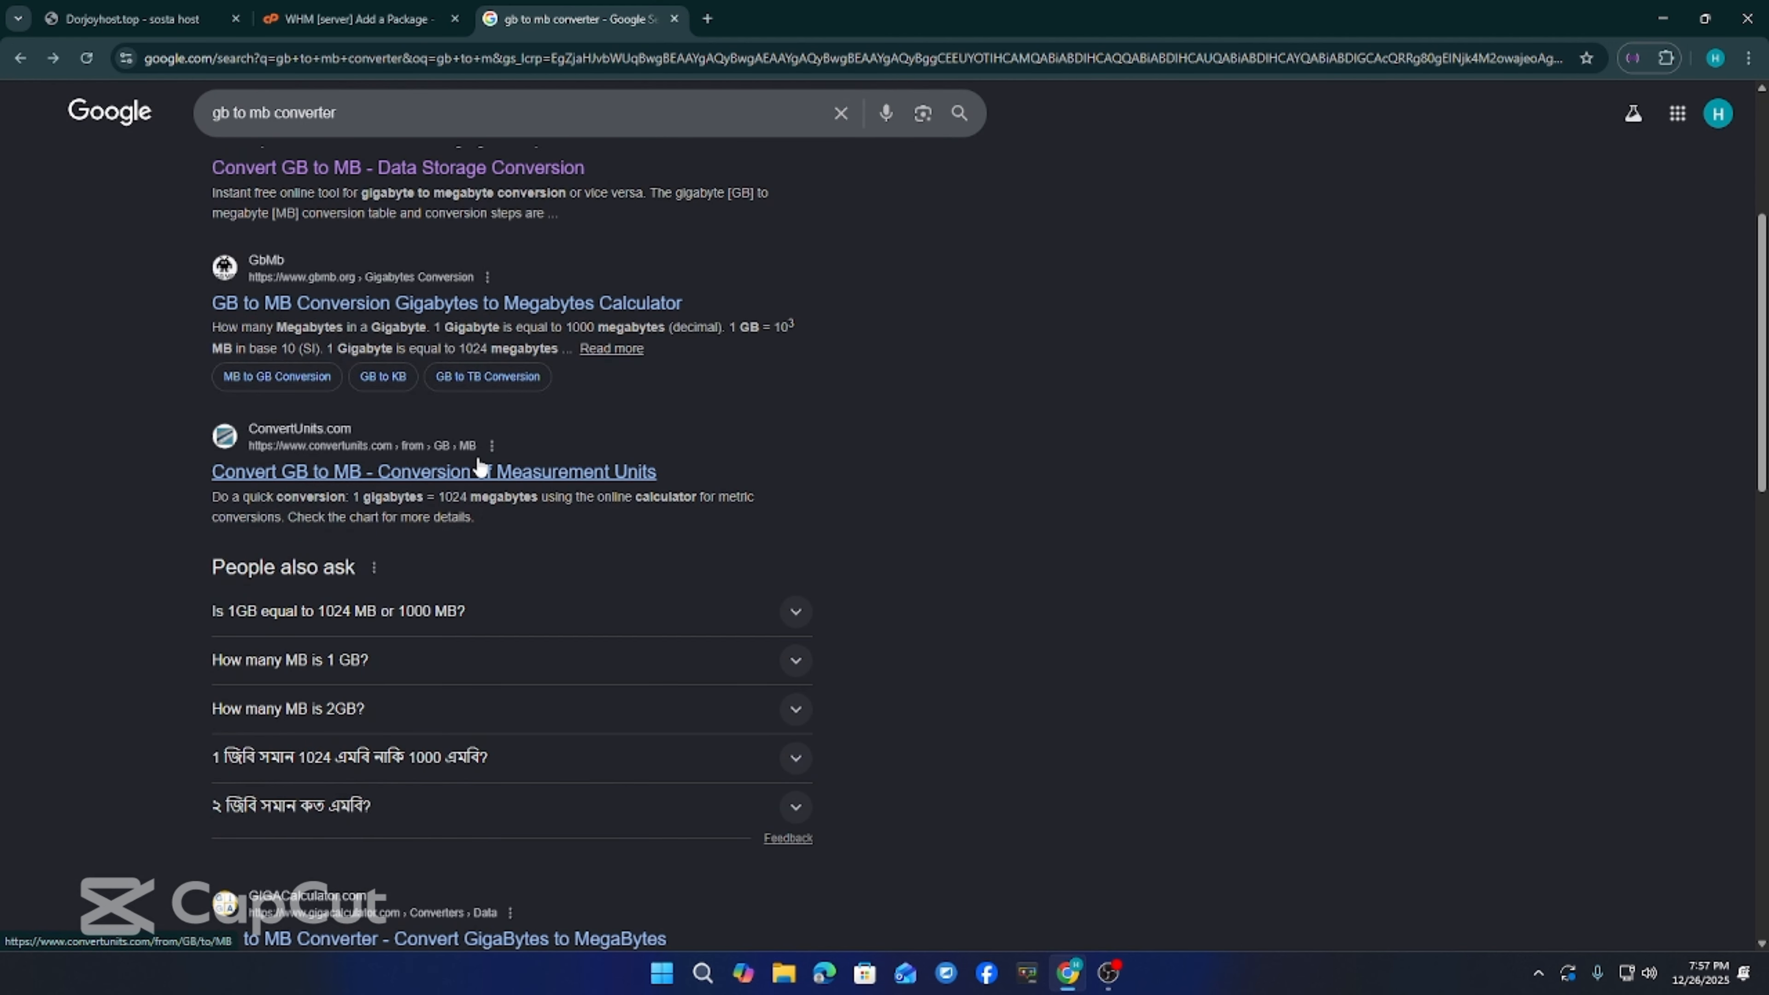
{"action": "left_click", "coordinate": [478, 470]}
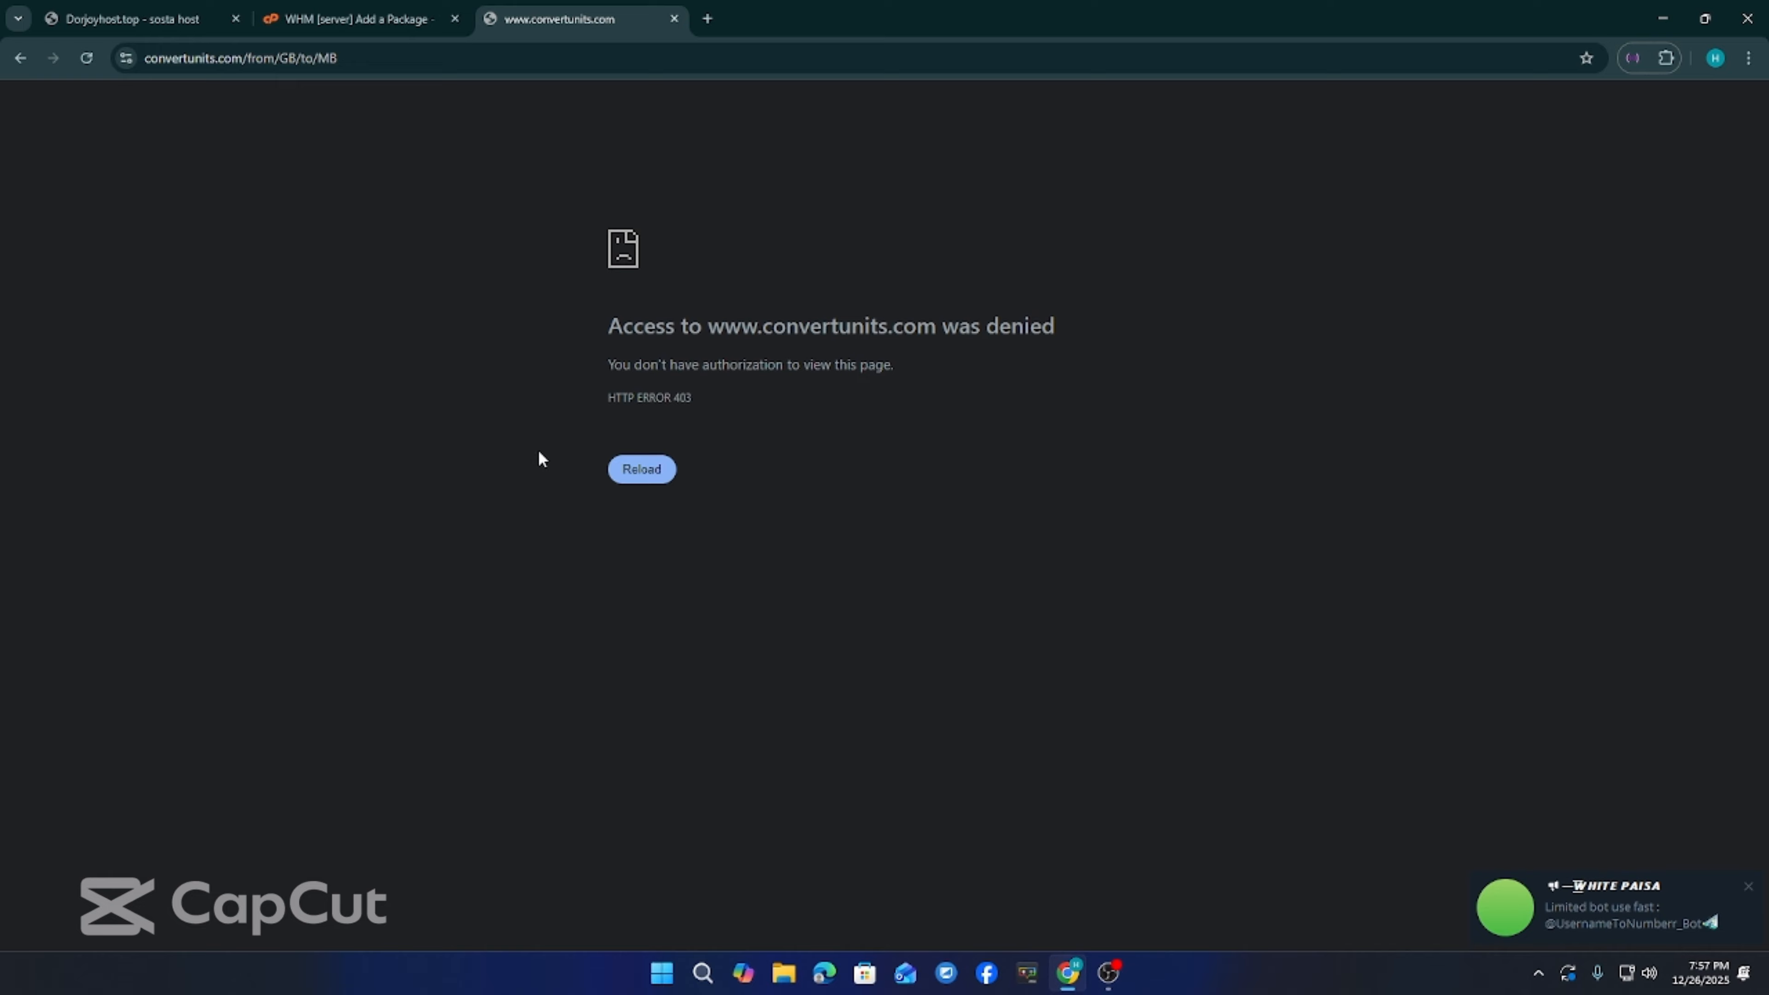
{"action": "left_click", "coordinate": [15, 58]}
{"action": "left_click", "coordinate": [277, 287]}
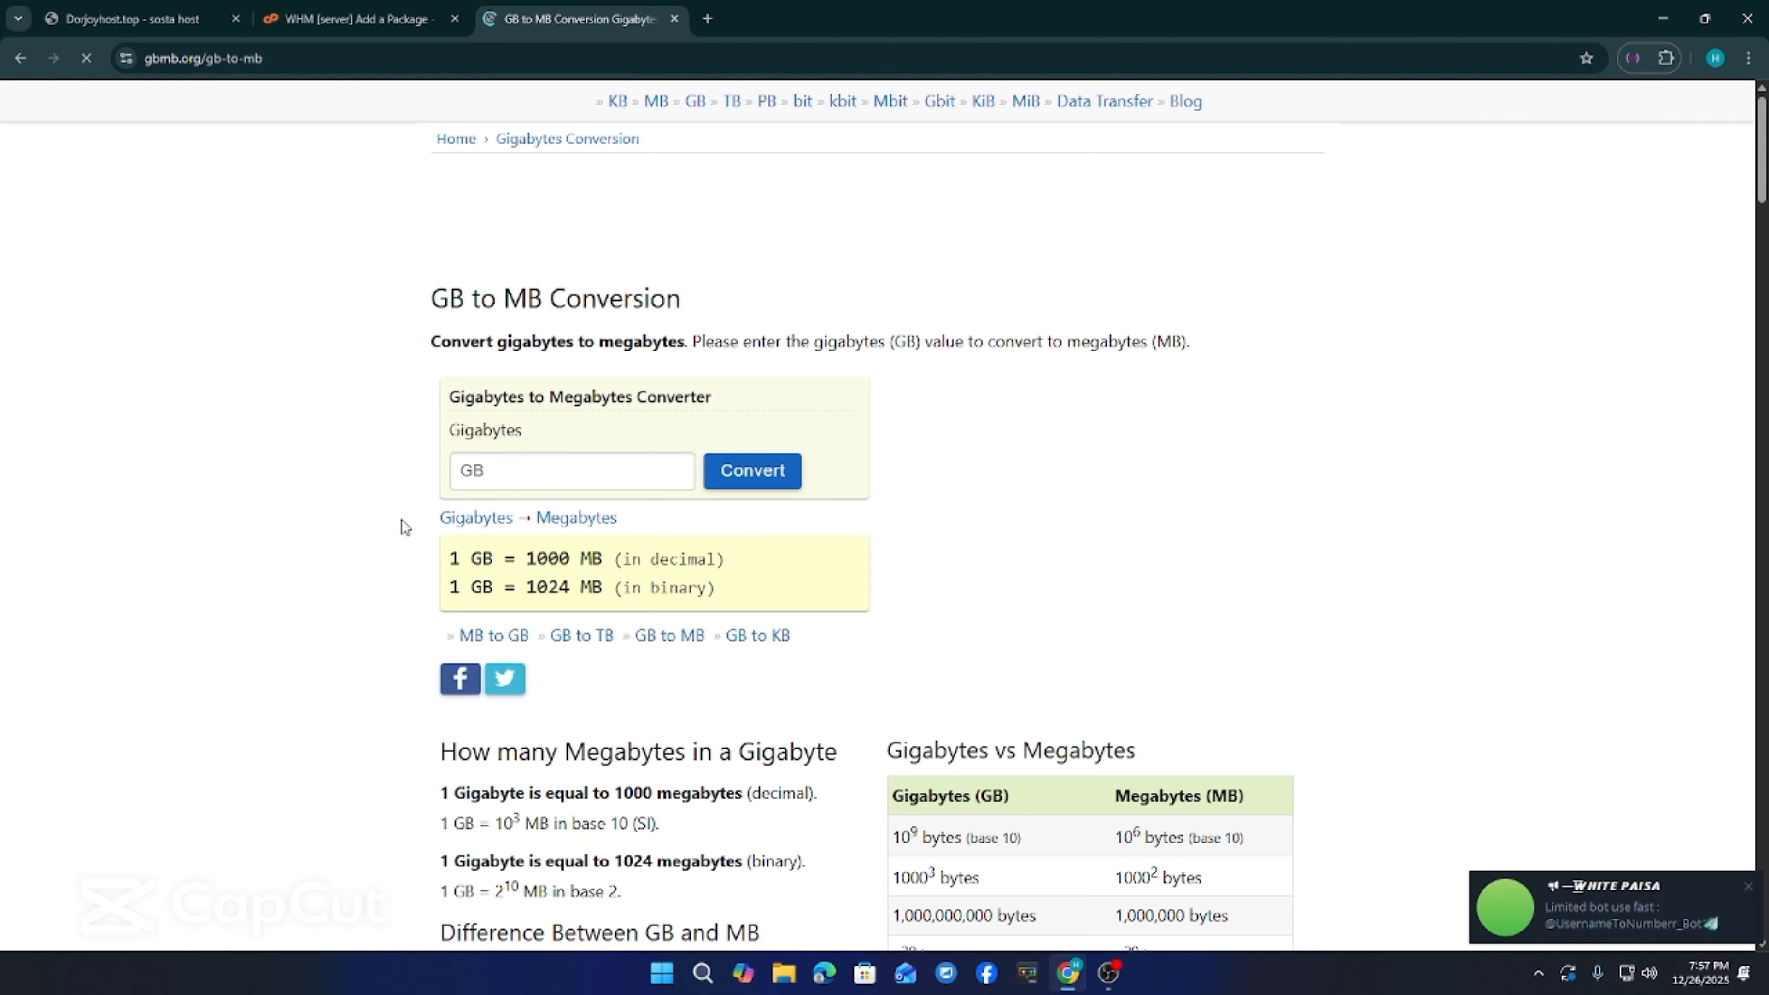
Convert 1 GB to megabytes on gbmb.org and highlight the binary result
{"action": "scroll", "coordinate": [401, 519], "scroll_direction": "down", "scroll_amount": 1}
{"action": "left_click", "coordinate": [565, 376]}
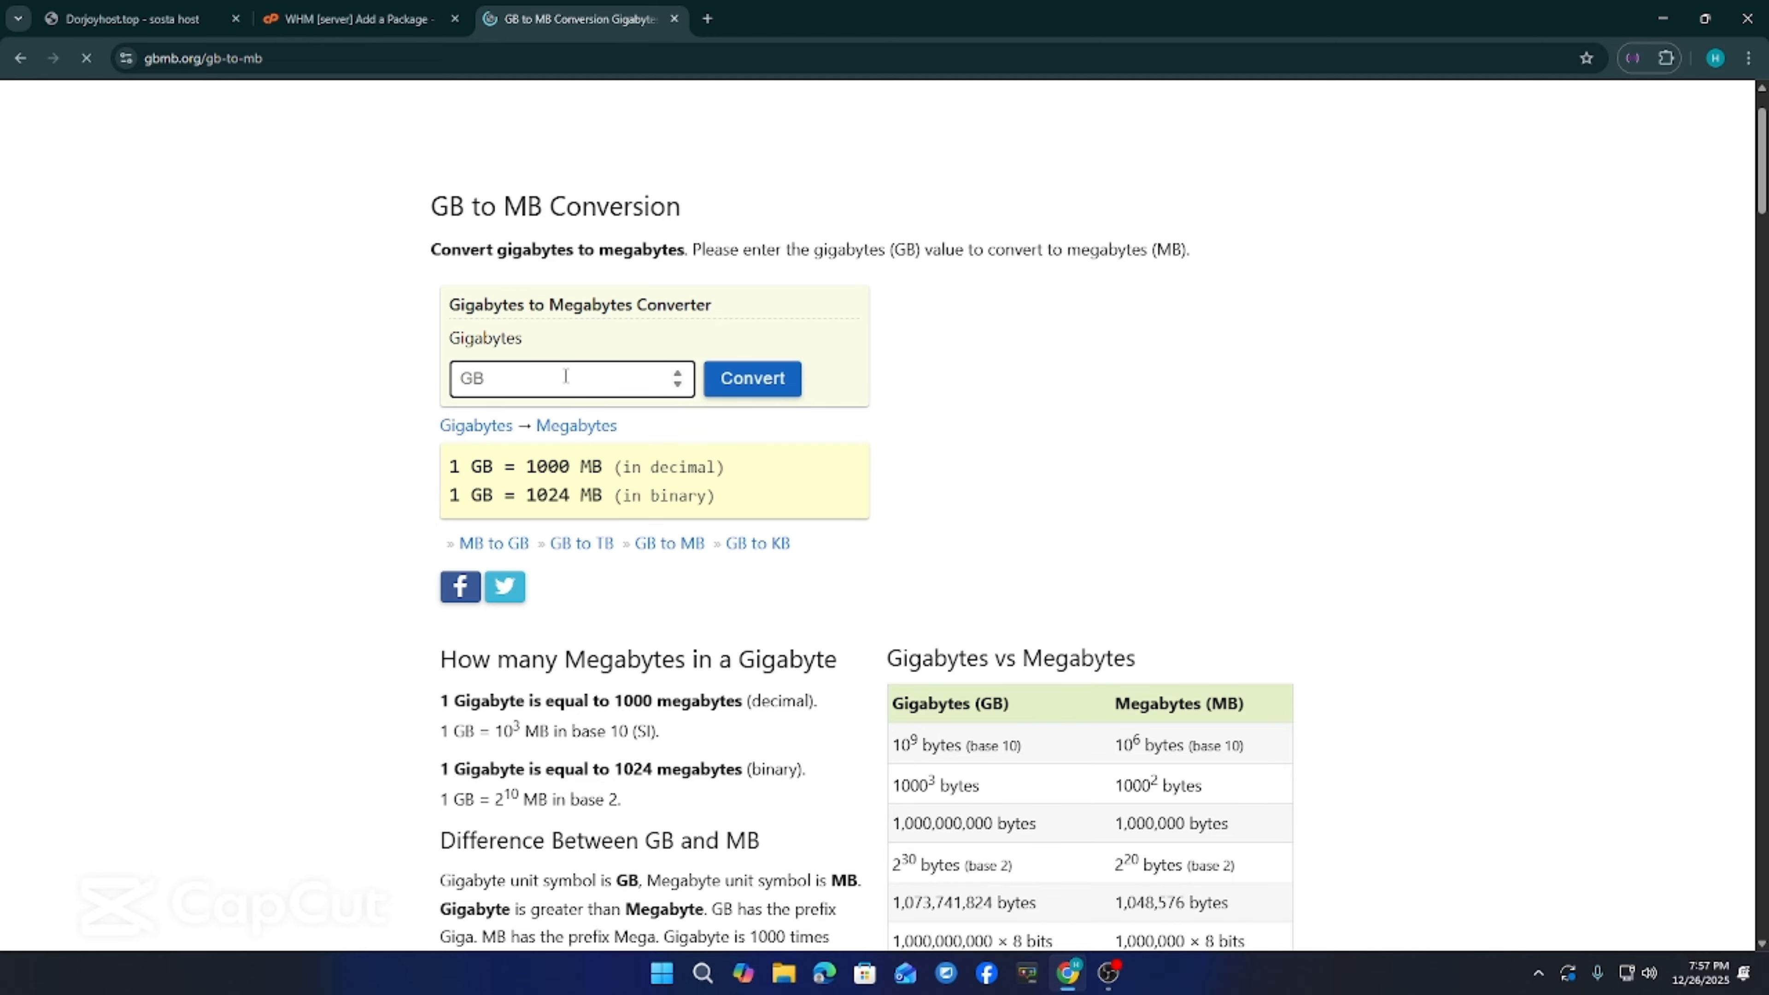
{"action": "key", "text": "ctrl+v"}
{"action": "key", "text": "ctrl+z"}
{"action": "type", "text": "1"}
{"action": "left_click", "coordinate": [781, 382]}
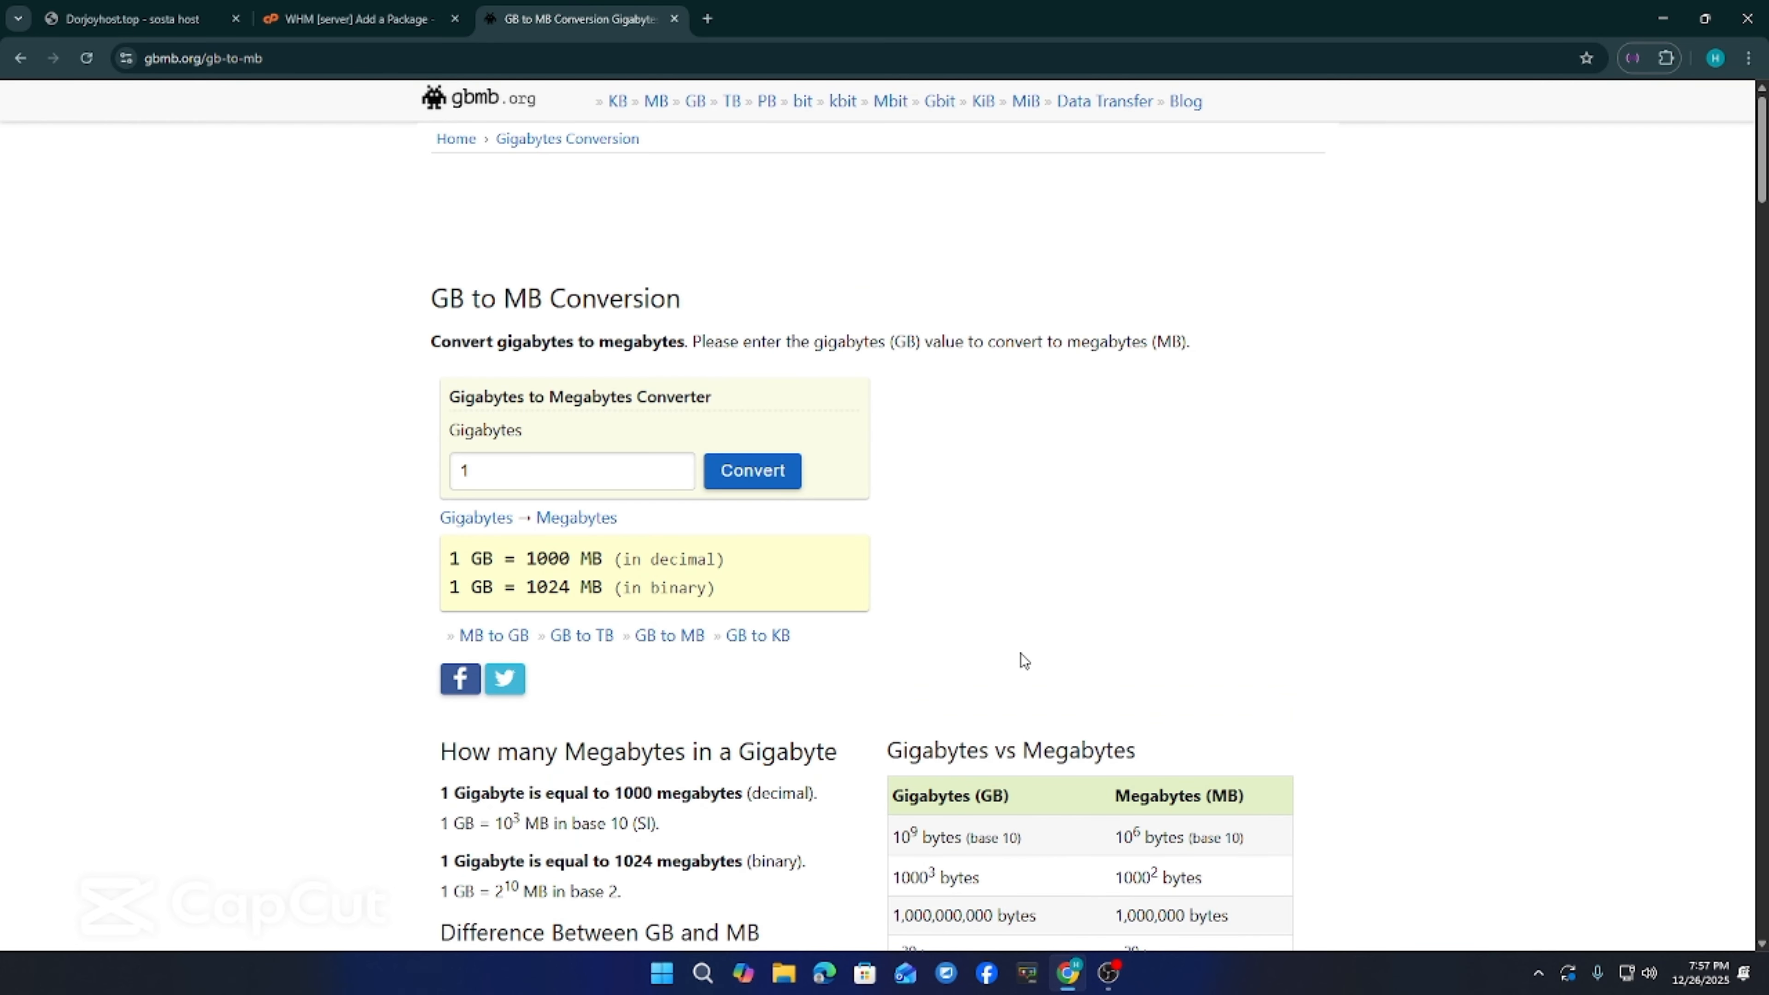
{"action": "scroll", "coordinate": [1021, 655], "scroll_direction": "down", "scroll_amount": 2}
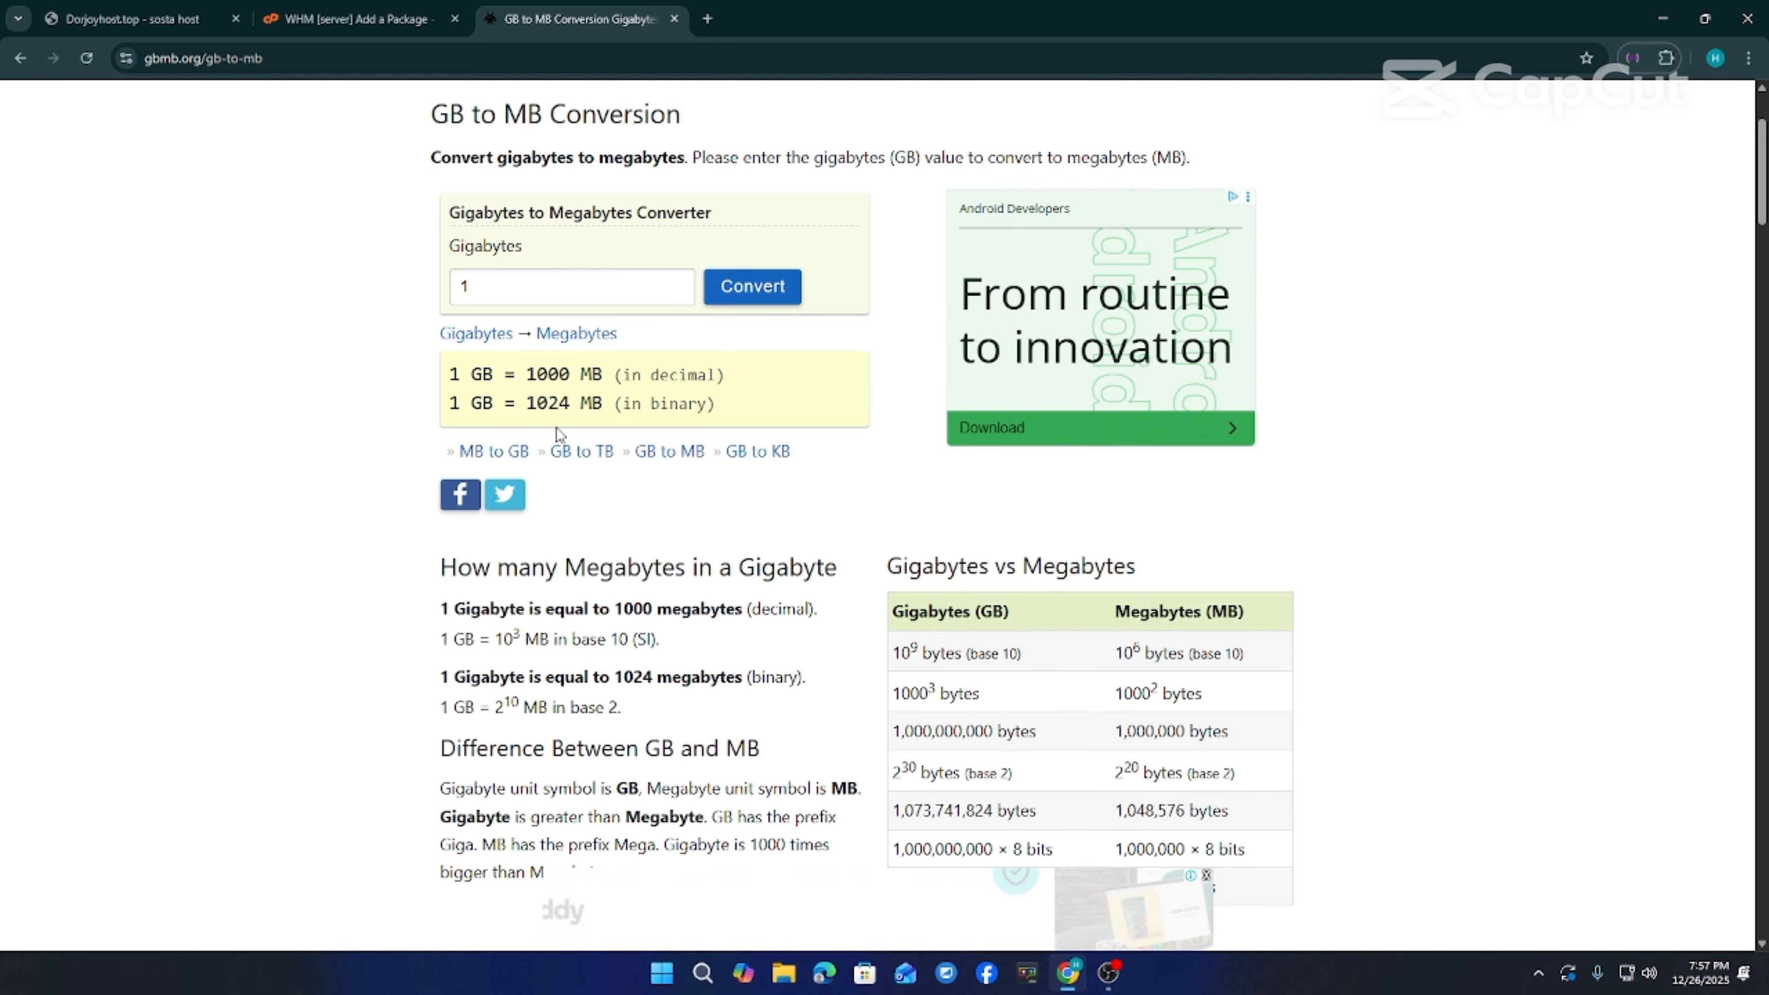
{"action": "left_click_drag", "start_coordinate": [504, 404], "coordinate": [576, 400]}
{"action": "left_click", "coordinate": [543, 406]}
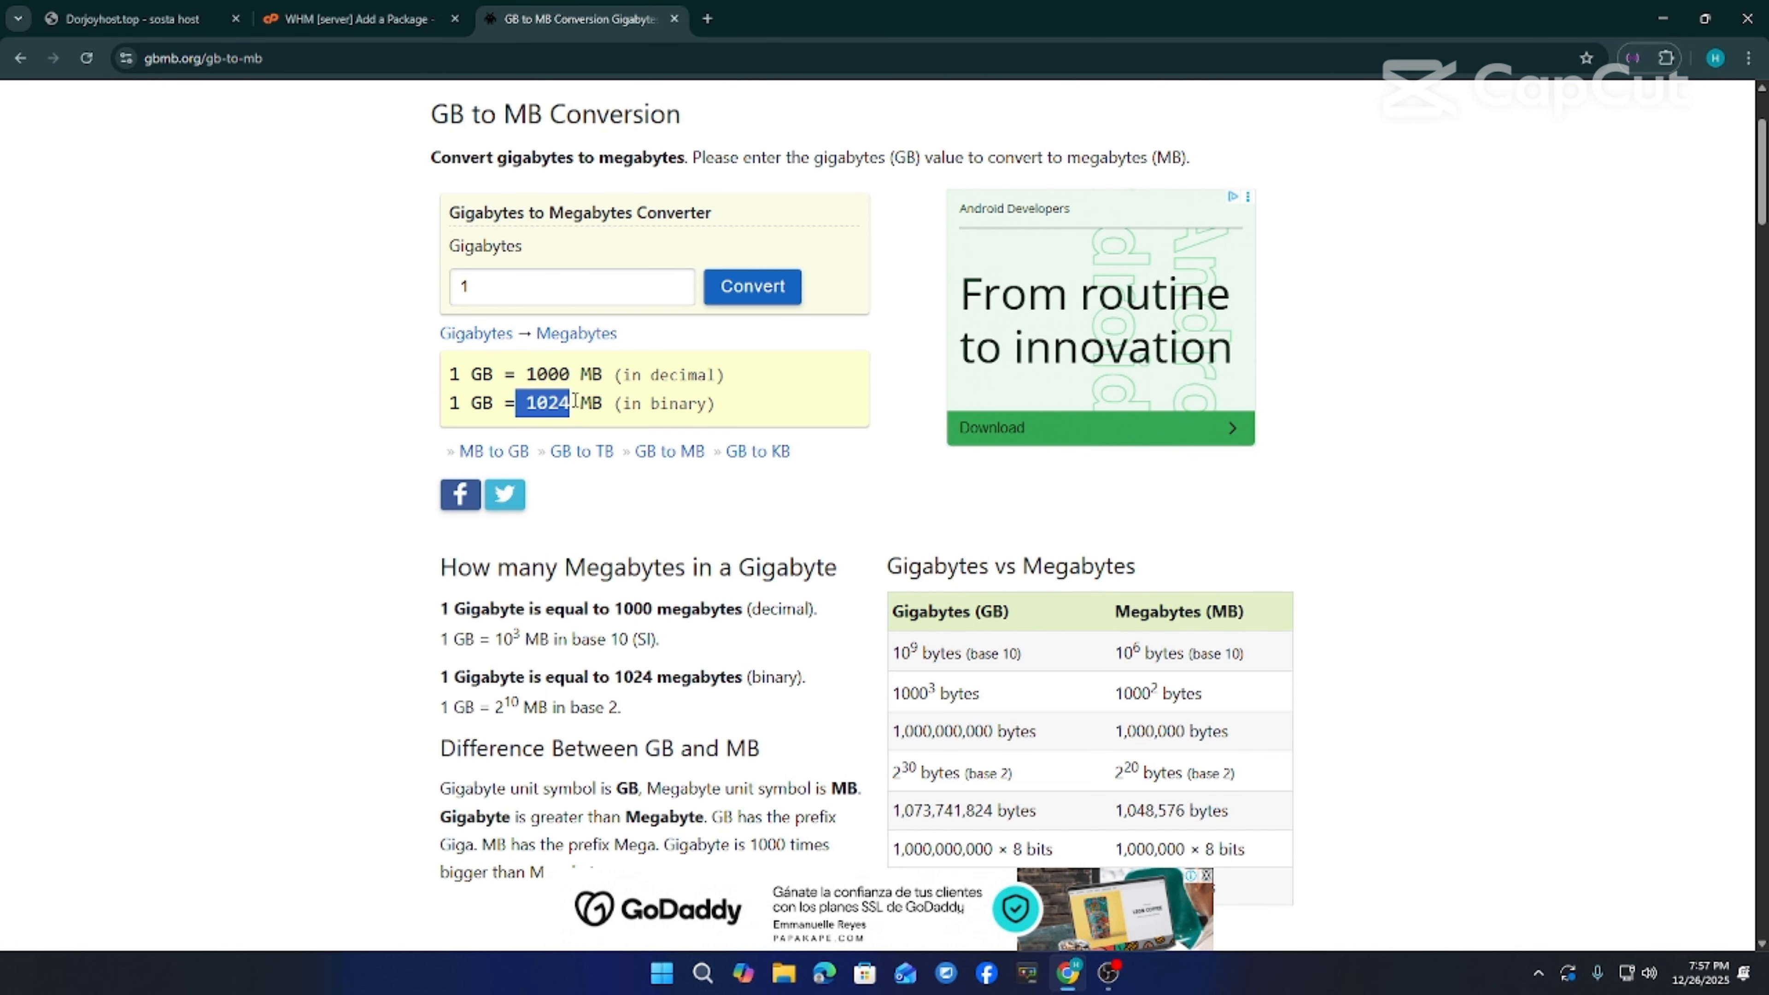
Return to the WHM Add a Package form and open Calculator beside the resource settings
{"action": "left_click", "coordinate": [359, 19]}
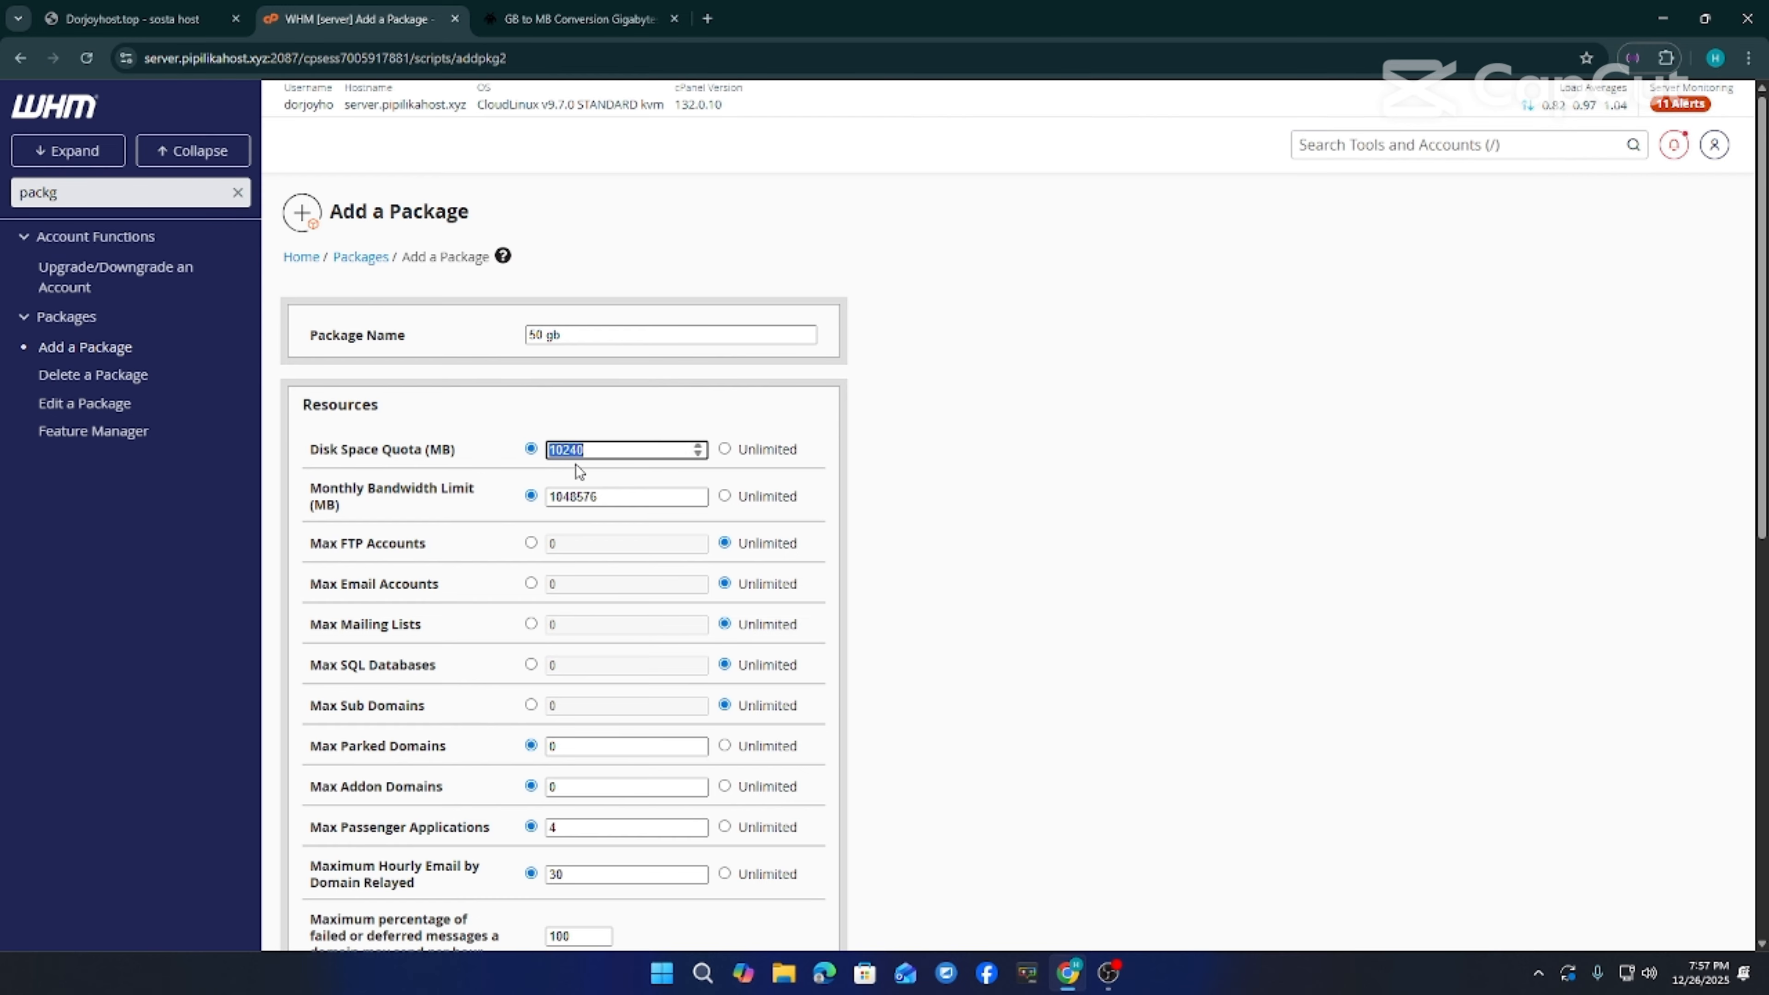
{"action": "left_click", "coordinate": [558, 450]}
{"action": "left_click", "coordinate": [701, 970]}
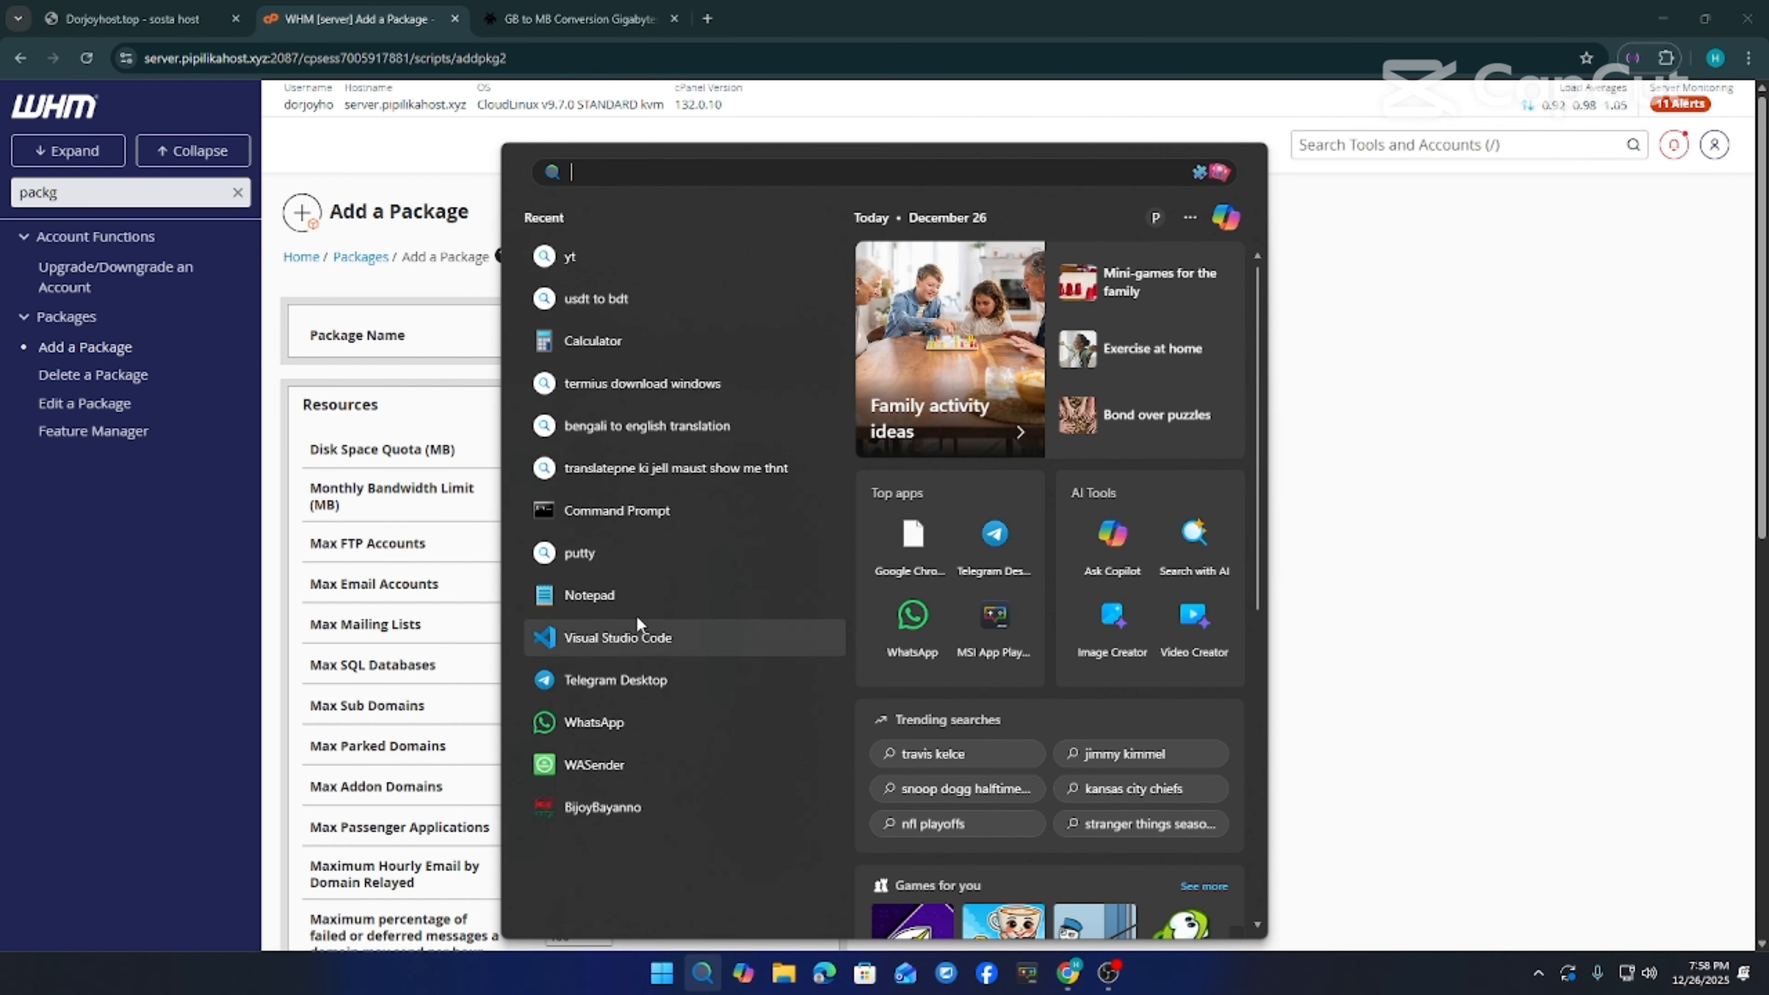
{"action": "left_click", "coordinate": [588, 341]}
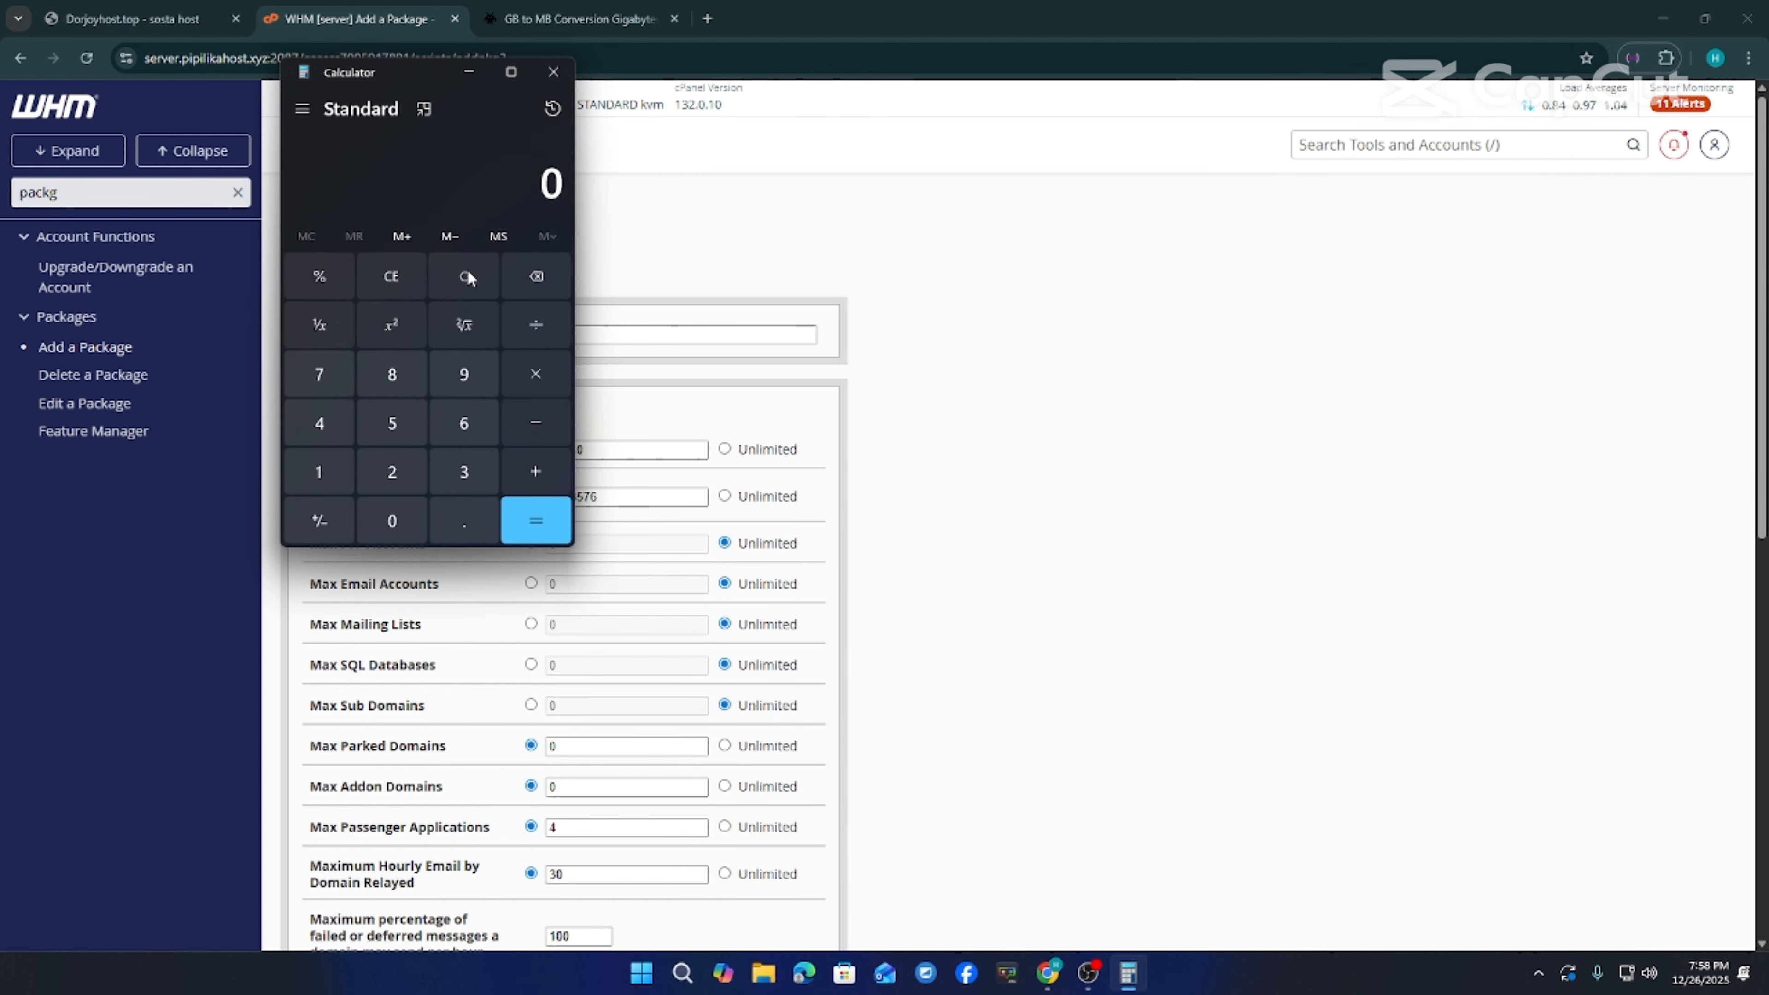
{"action": "left_click_drag", "start_coordinate": [418, 82], "coordinate": [1014, 163]}
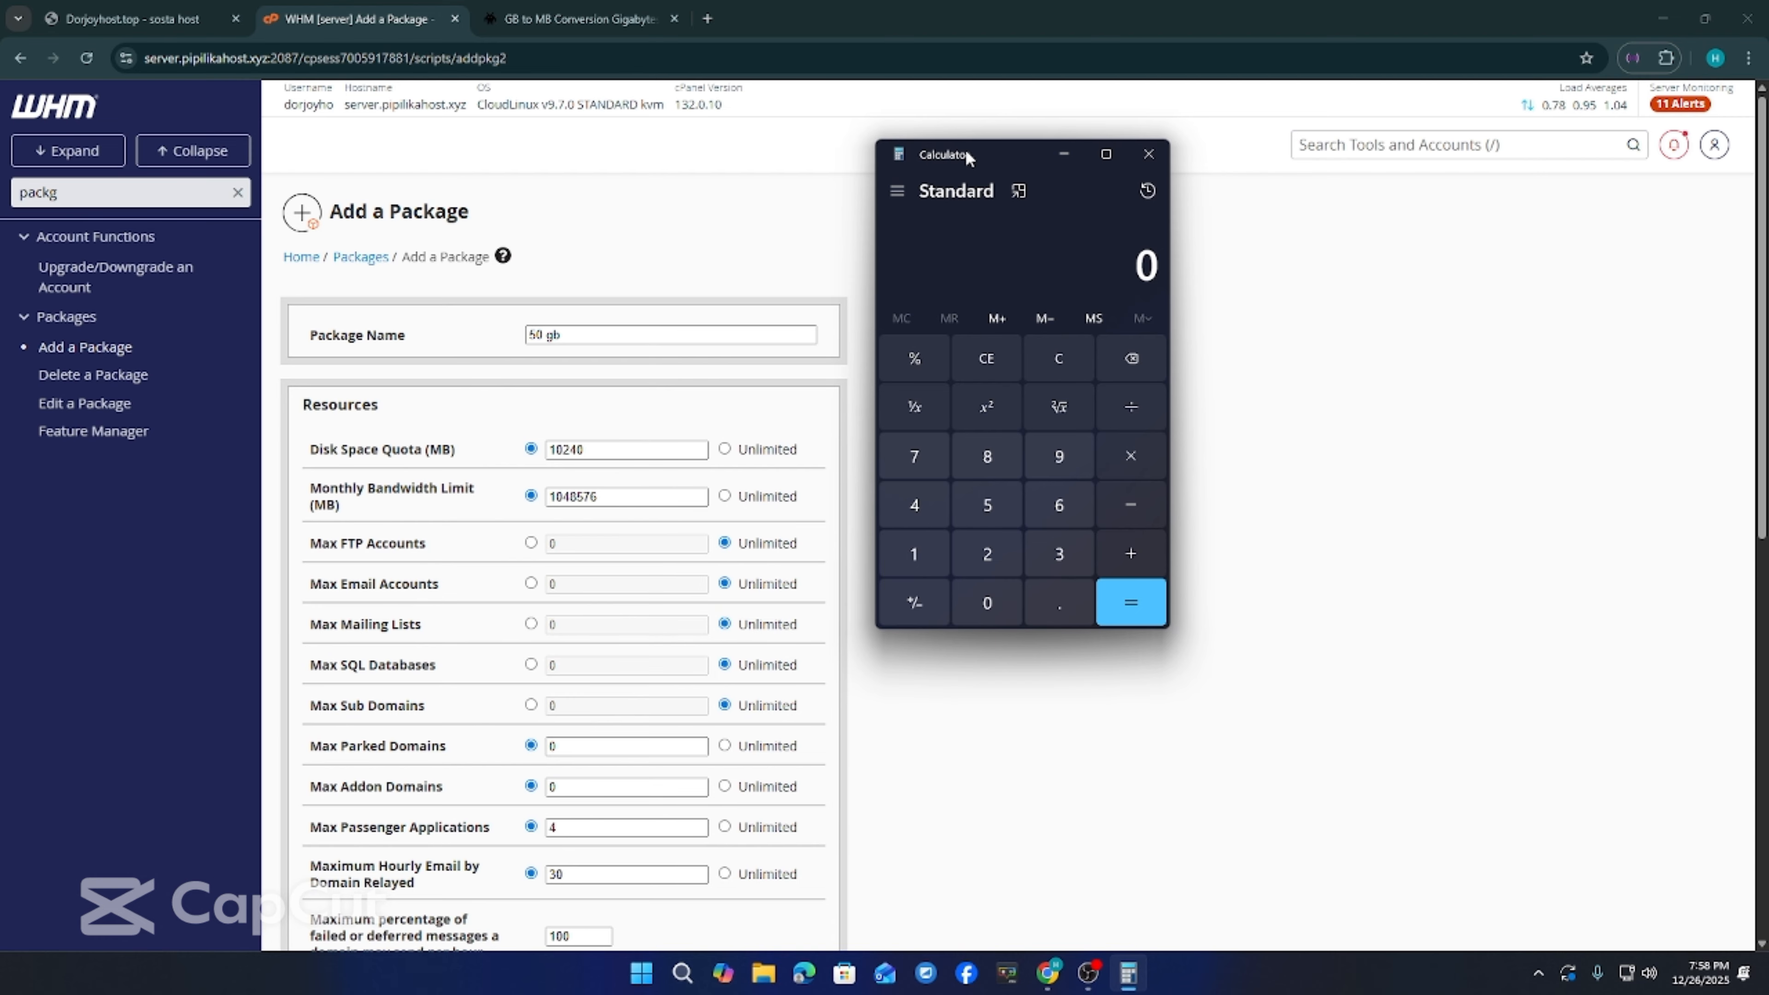
{"action": "left_click_drag", "start_coordinate": [966, 157], "coordinate": [1015, 159]}
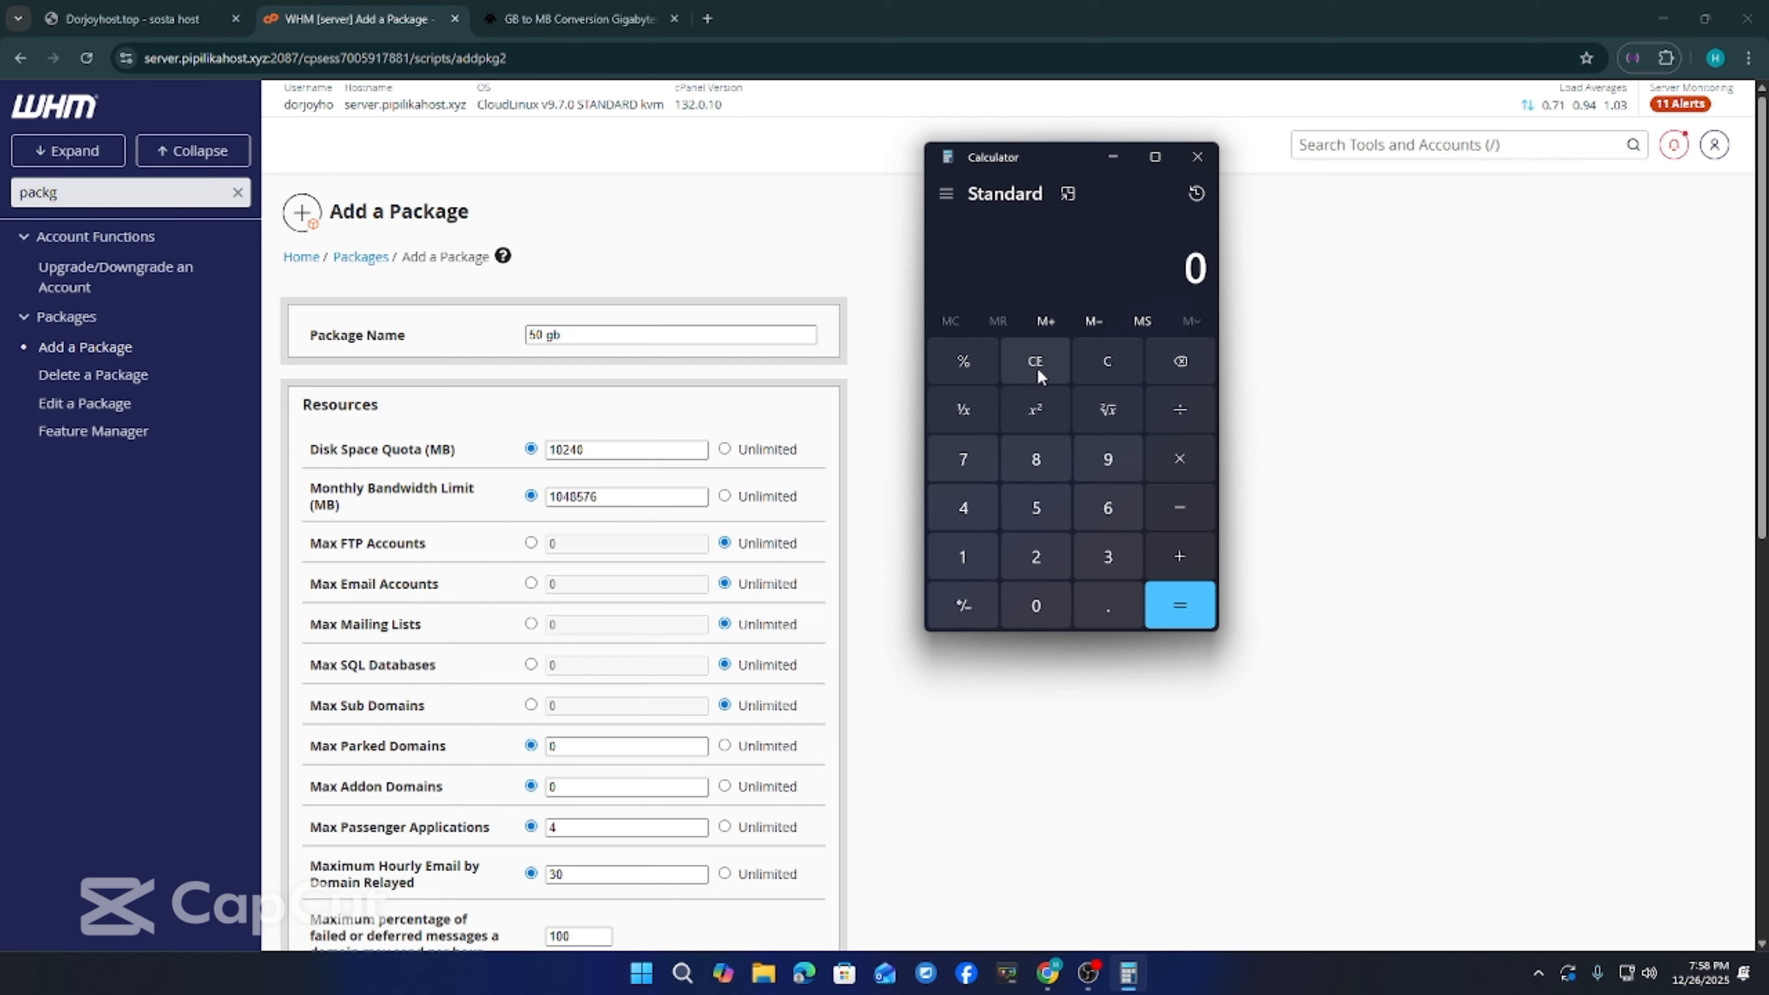
Multiply the copied quota value 10240 by 50 in Calculator, check the product and clear it
{"action": "key", "text": "ctrl+v"}
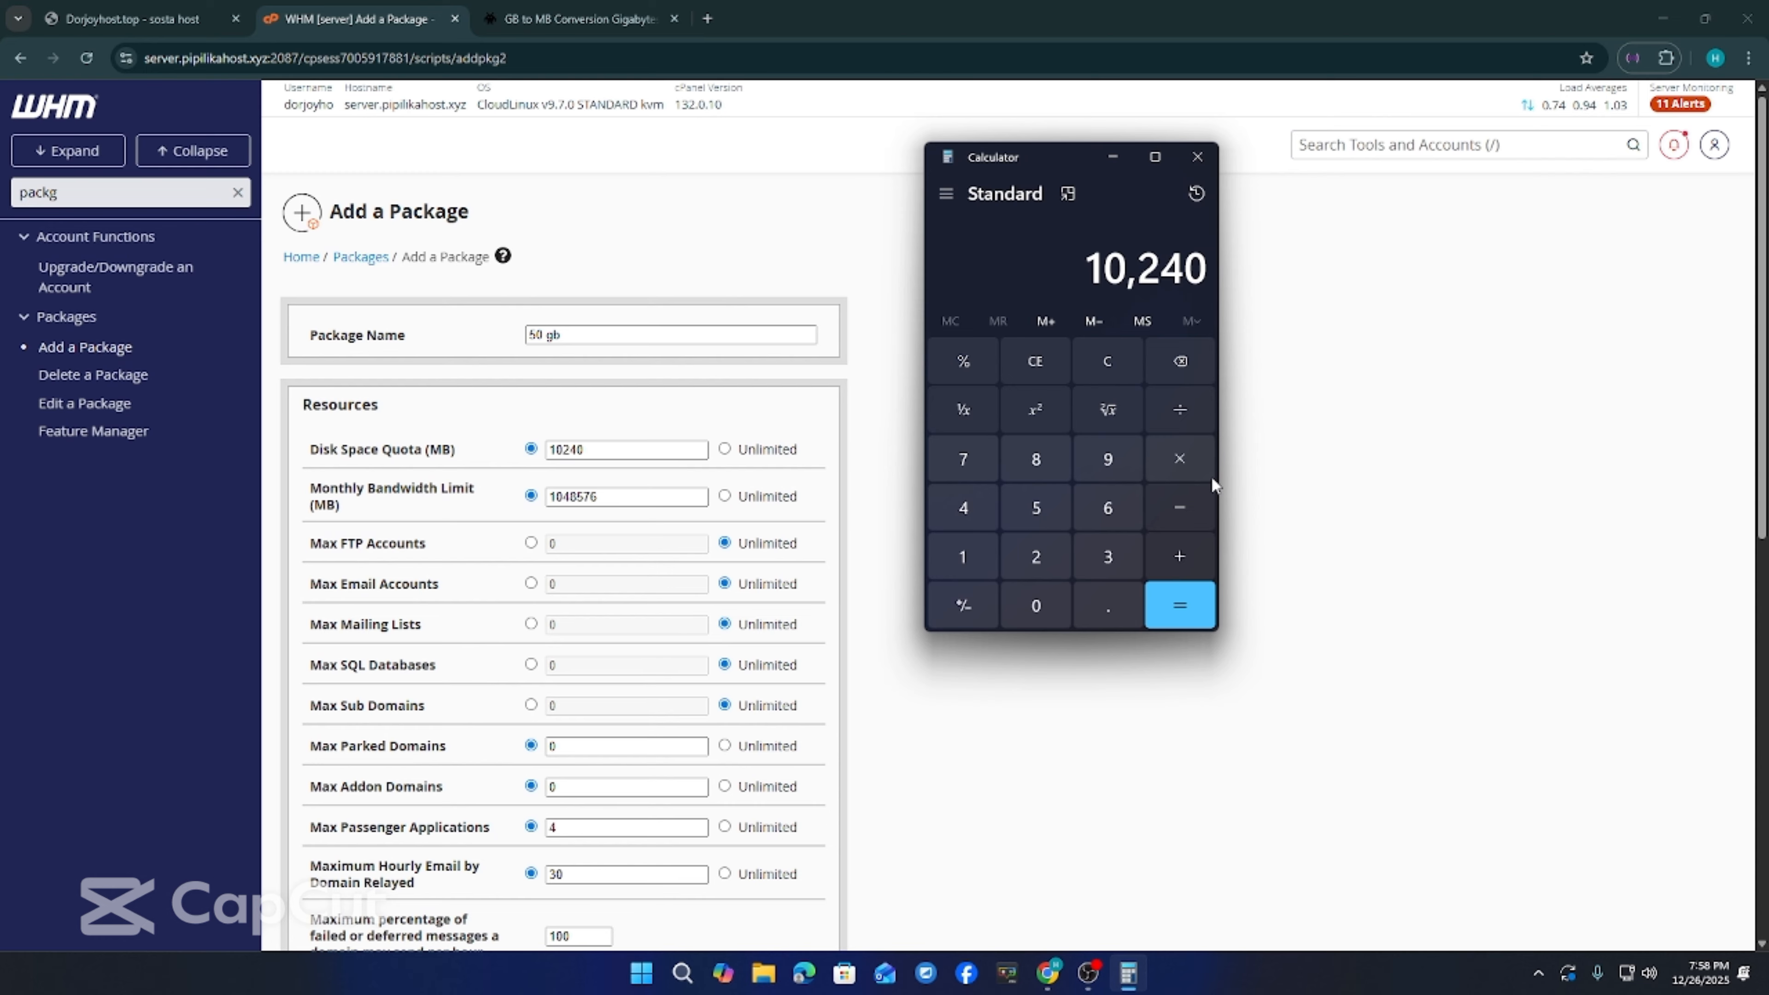
{"action": "left_click", "coordinate": [1192, 465]}
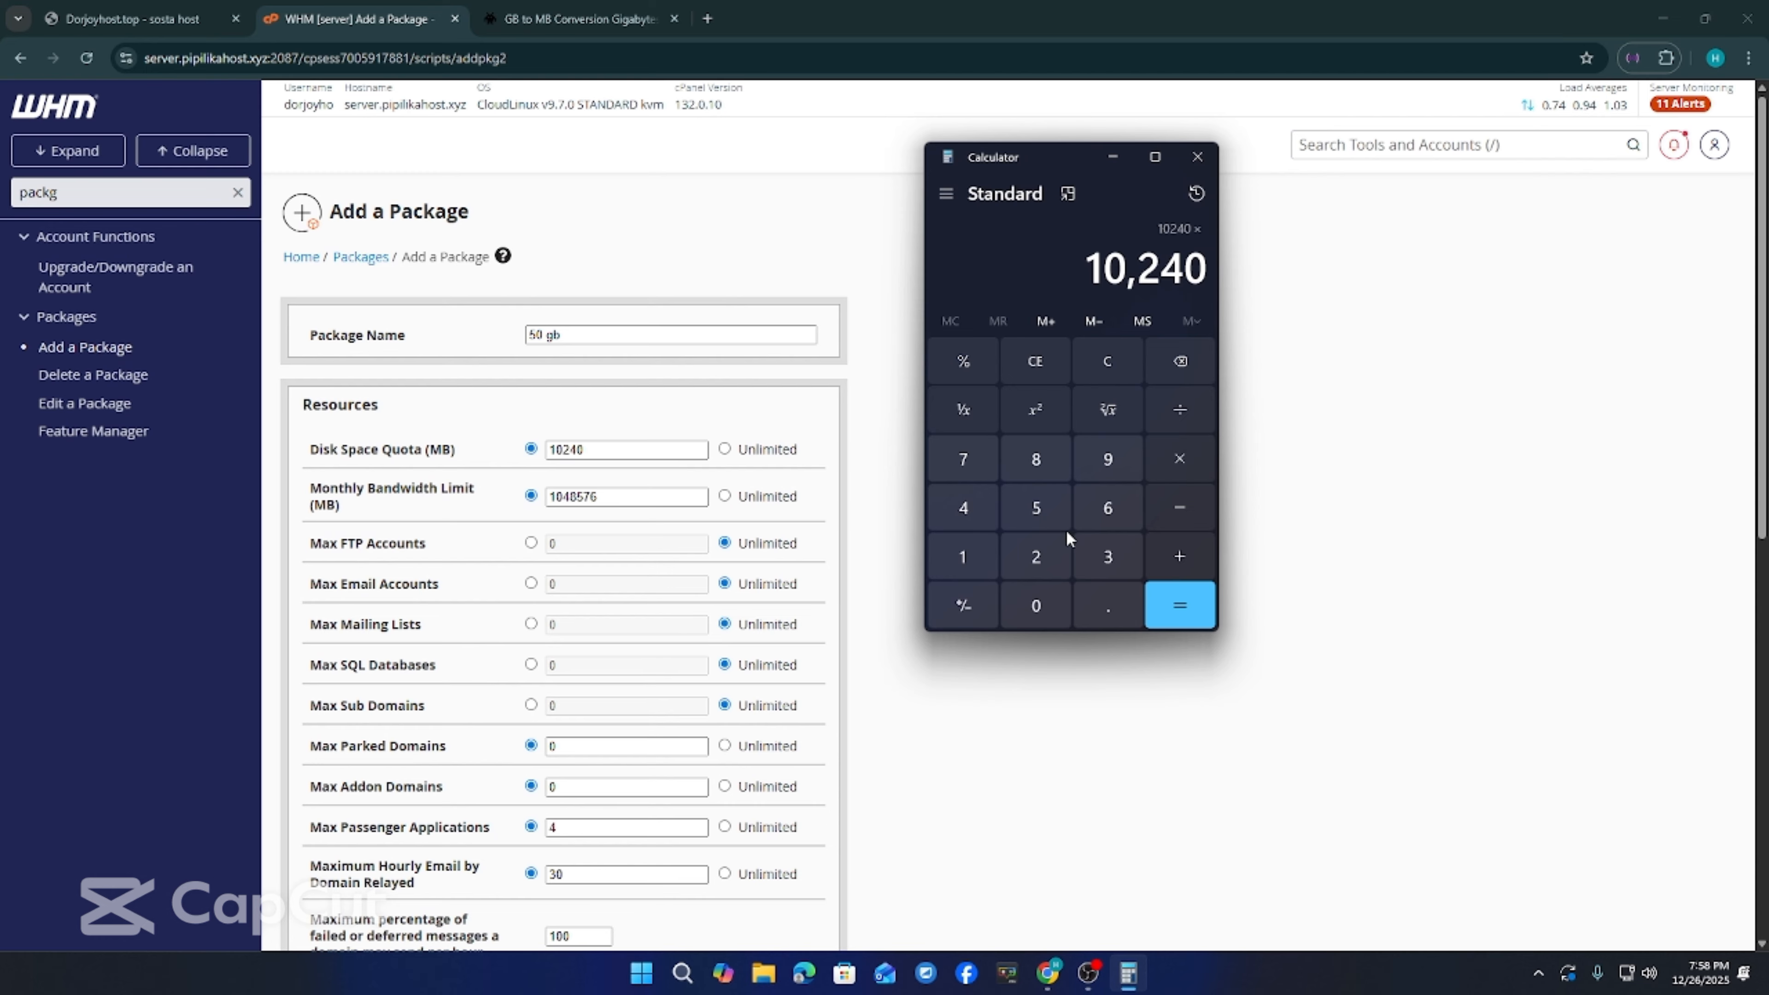
{"action": "left_click", "coordinate": [1036, 507]}
{"action": "left_click", "coordinate": [1035, 605]}
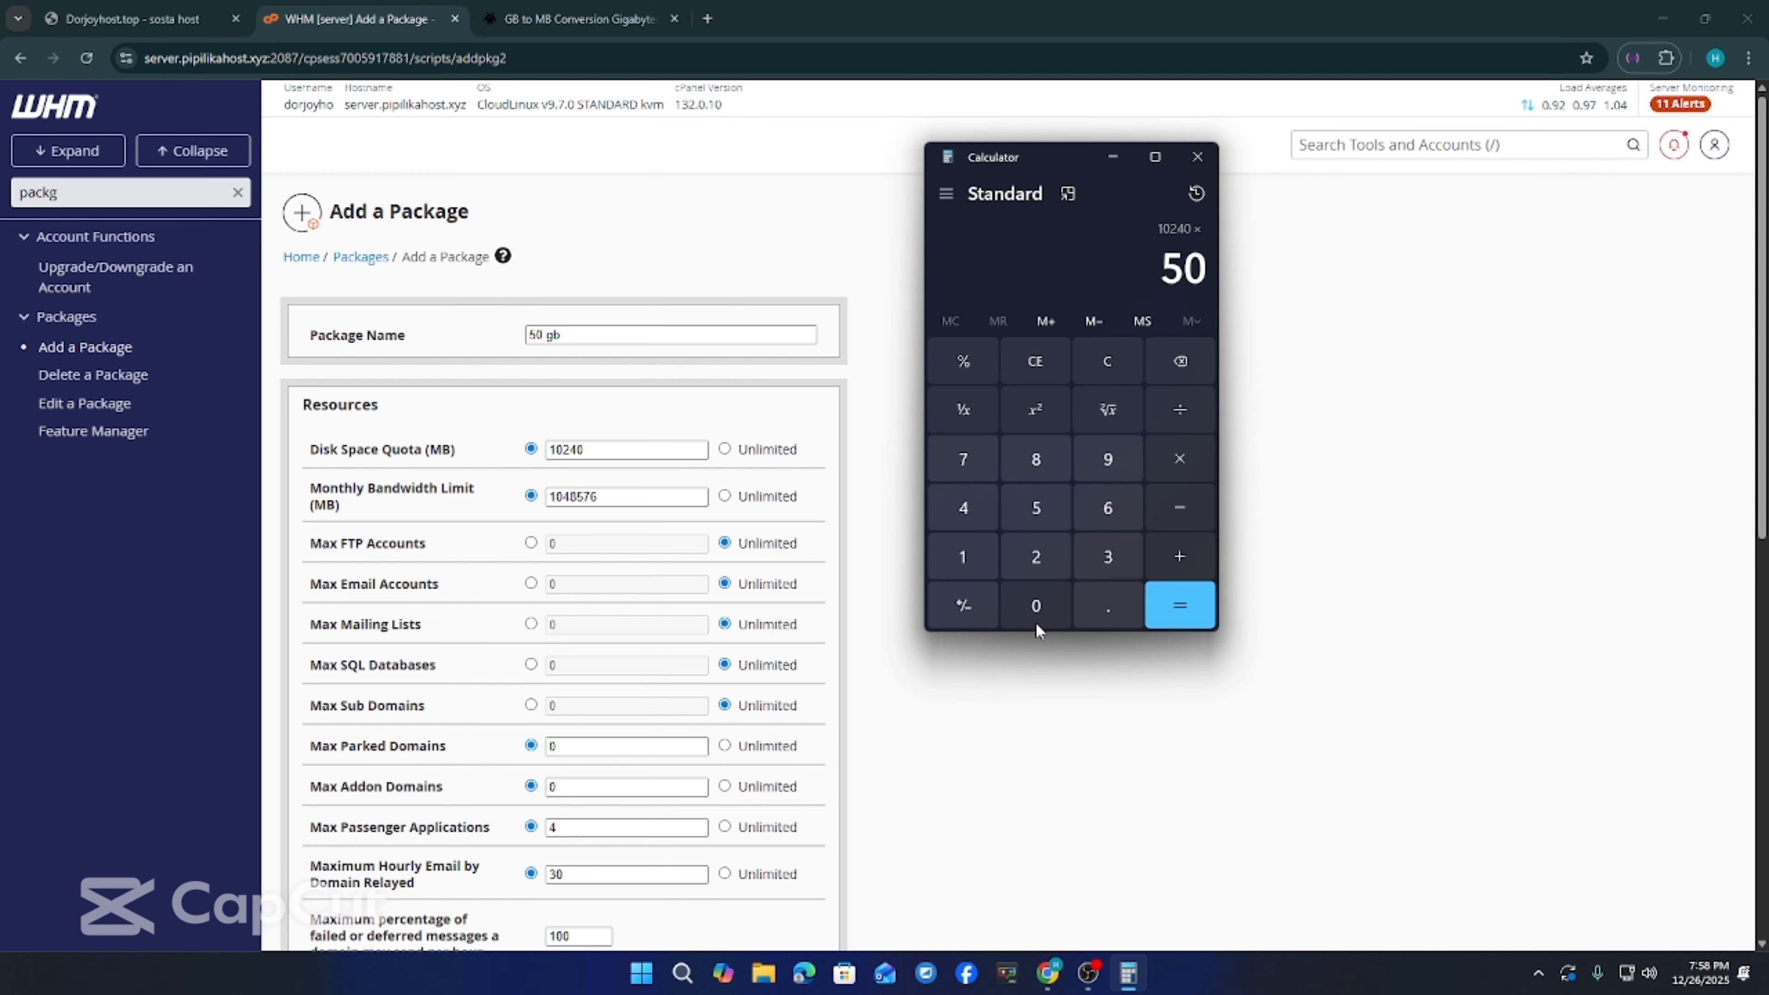
{"action": "left_click", "coordinate": [1174, 605]}
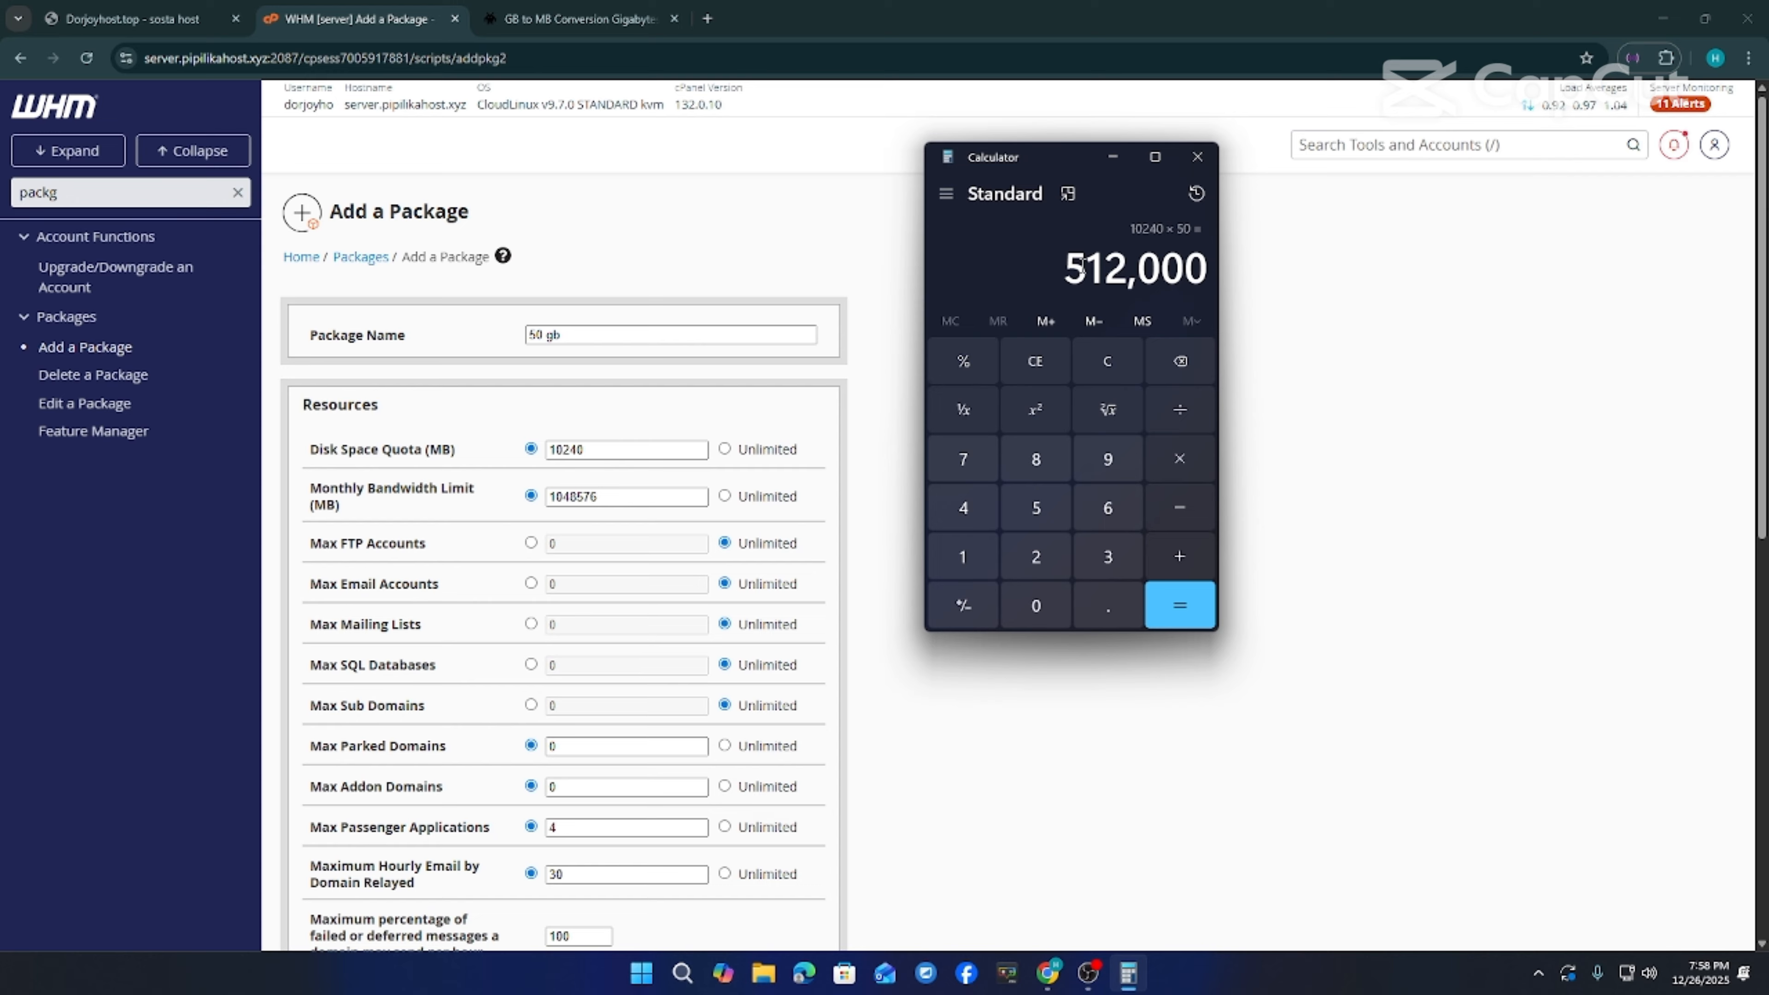
{"action": "left_click_drag", "start_coordinate": [1017, 269], "coordinate": [1215, 265]}
{"action": "left_click", "coordinate": [1066, 268]}
{"action": "left_click_drag", "start_coordinate": [1104, 268], "coordinate": [1137, 270]}
{"action": "left_click", "coordinate": [1057, 273]}
{"action": "left_click", "coordinate": [1037, 361]}
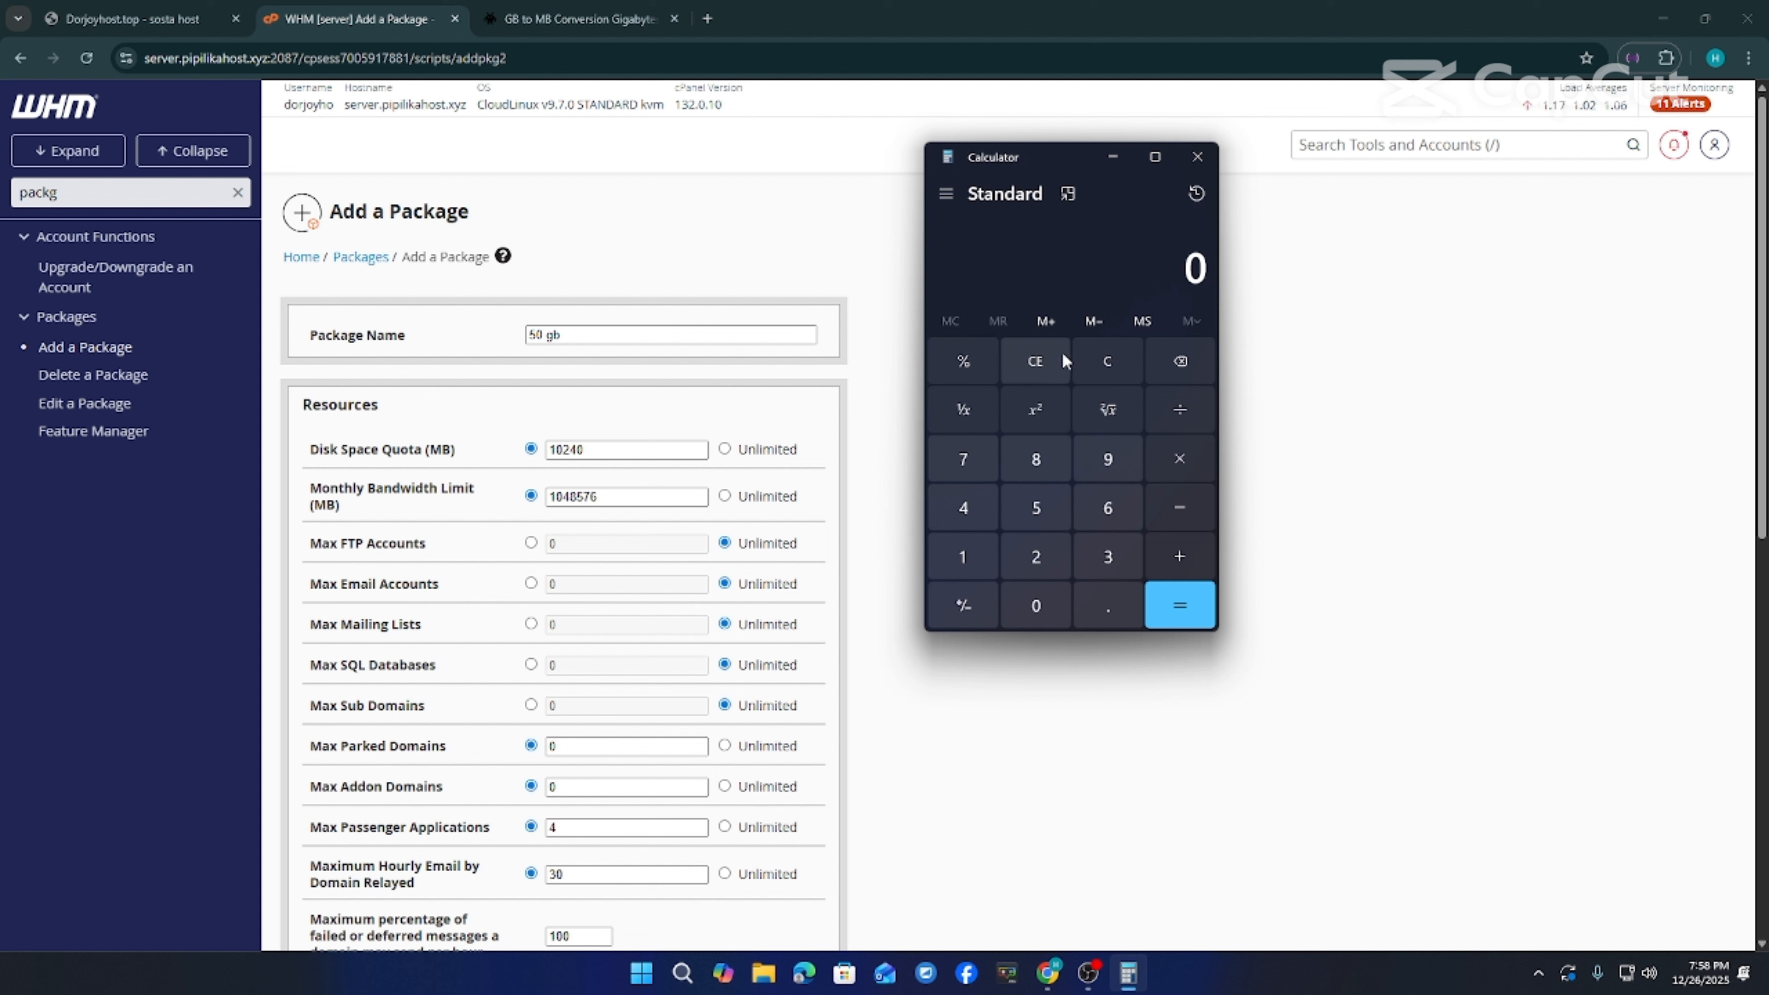
Rename the package "5 gb" and set its disk space quota to 50240 MB
{"action": "left_click", "coordinate": [529, 338]}
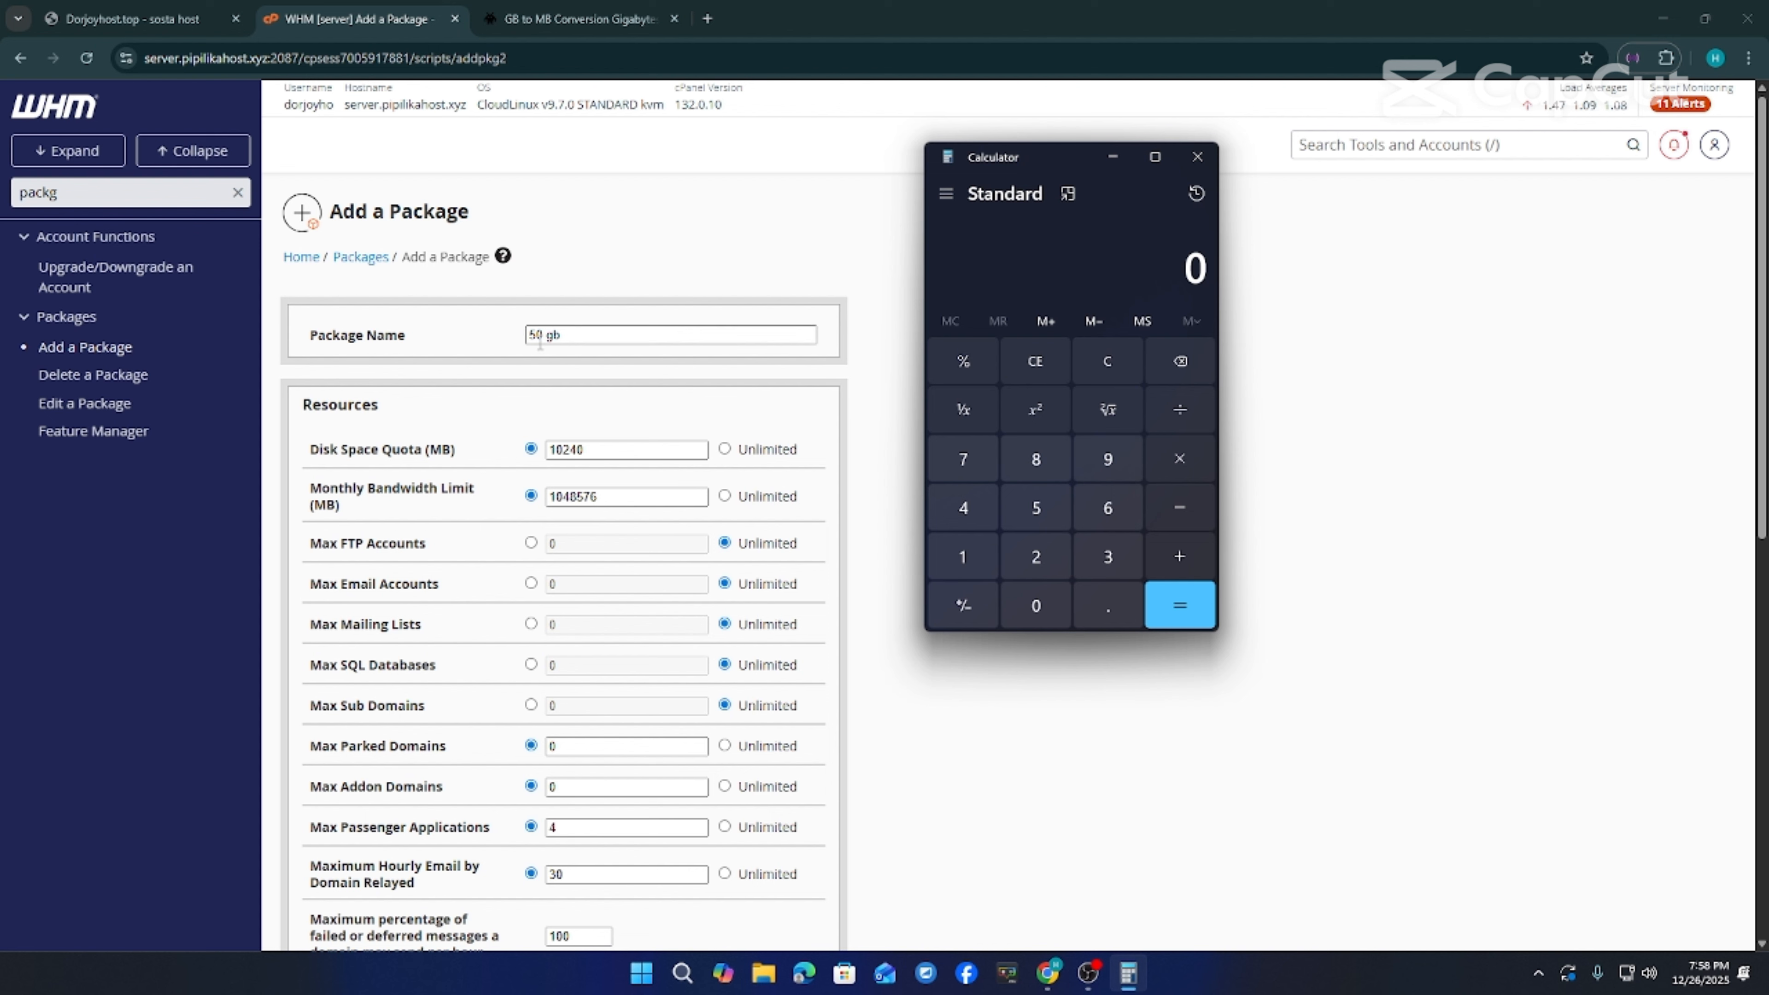
{"action": "left_click", "coordinate": [540, 342]}
{"action": "key", "text": "BackSpace"}
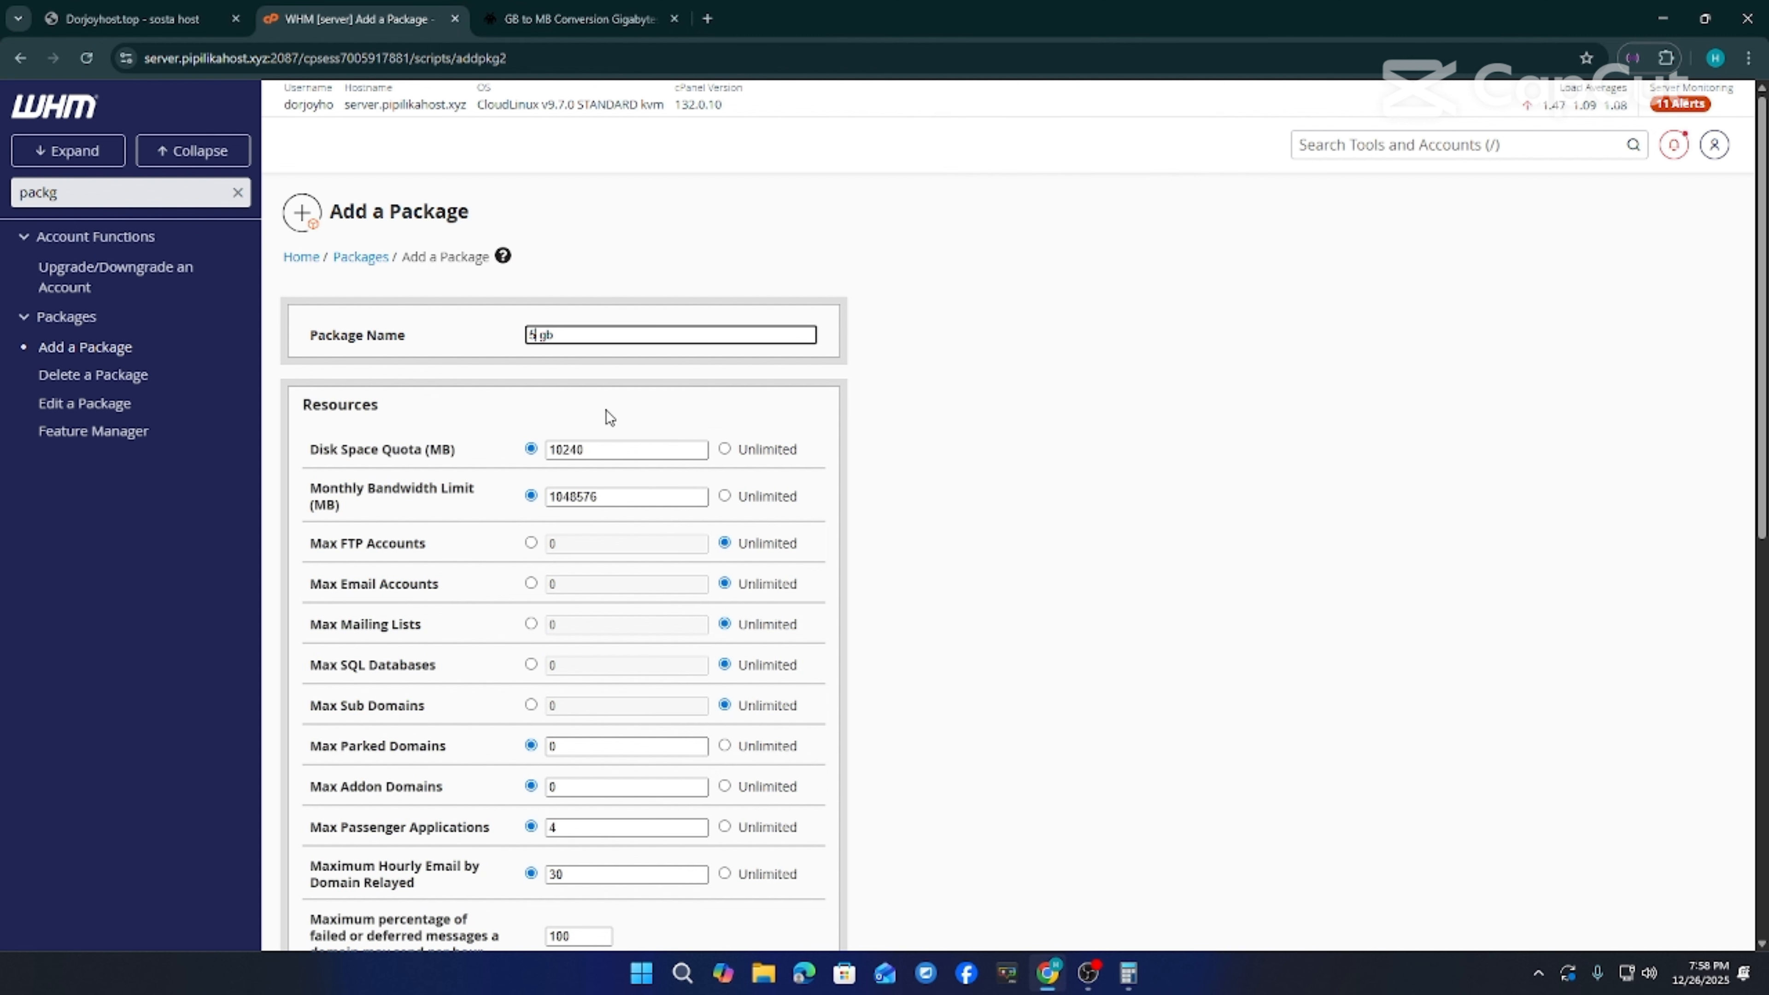
{"action": "left_click", "coordinate": [555, 450]}
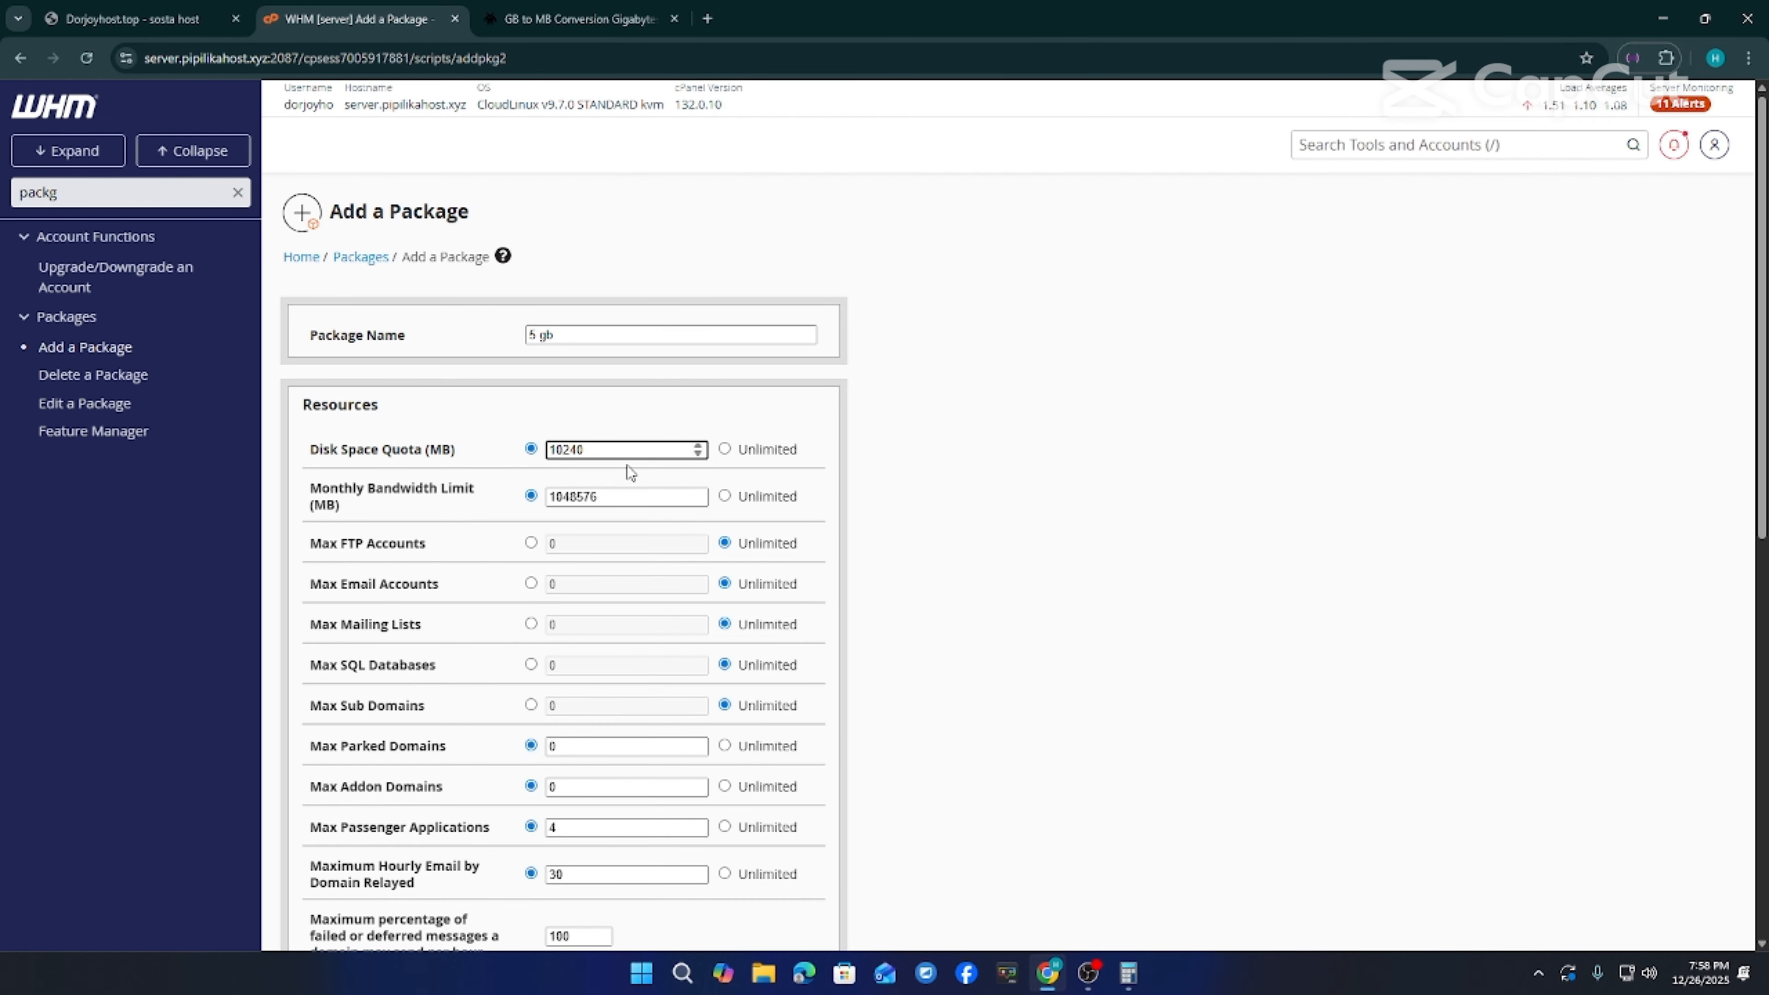
{"action": "key", "text": "BackSpace"}
{"action": "type", "text": "5"}
Examine the package's monthly bandwidth limit value
{"action": "scroll", "coordinate": [587, 575], "scroll_direction": "down", "scroll_amount": 1}
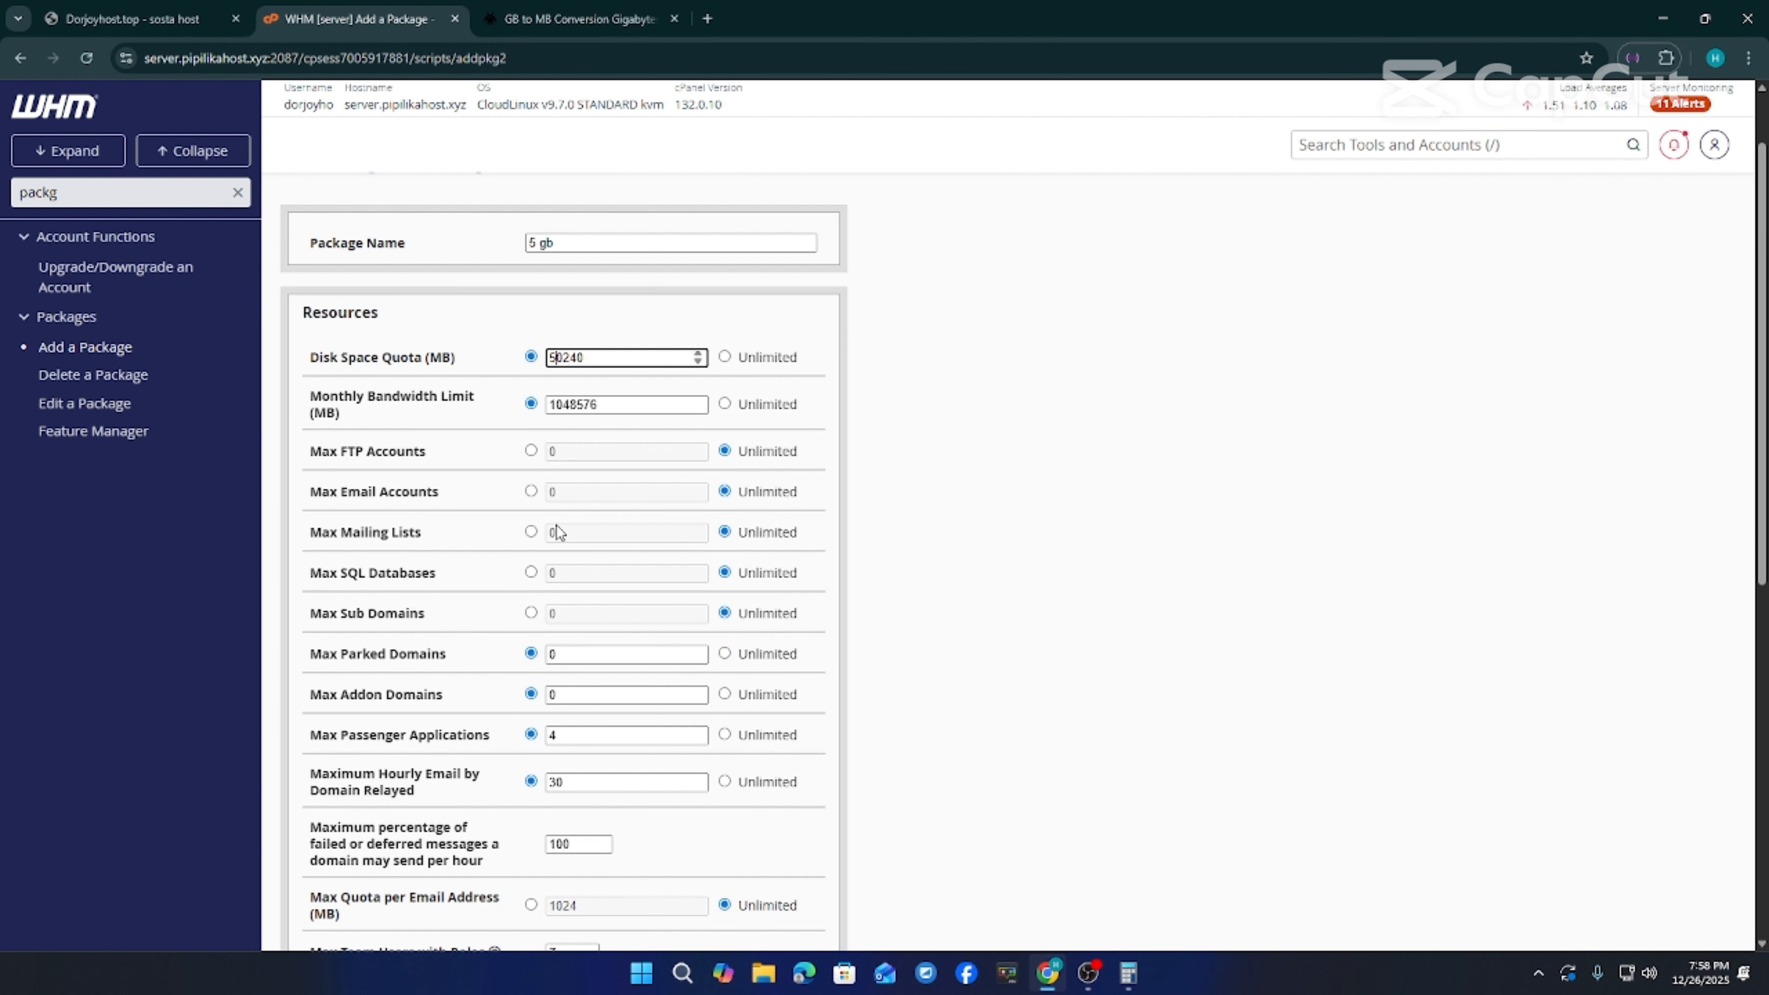
{"action": "double_click", "coordinate": [586, 410]}
{"action": "left_click", "coordinate": [661, 391]}
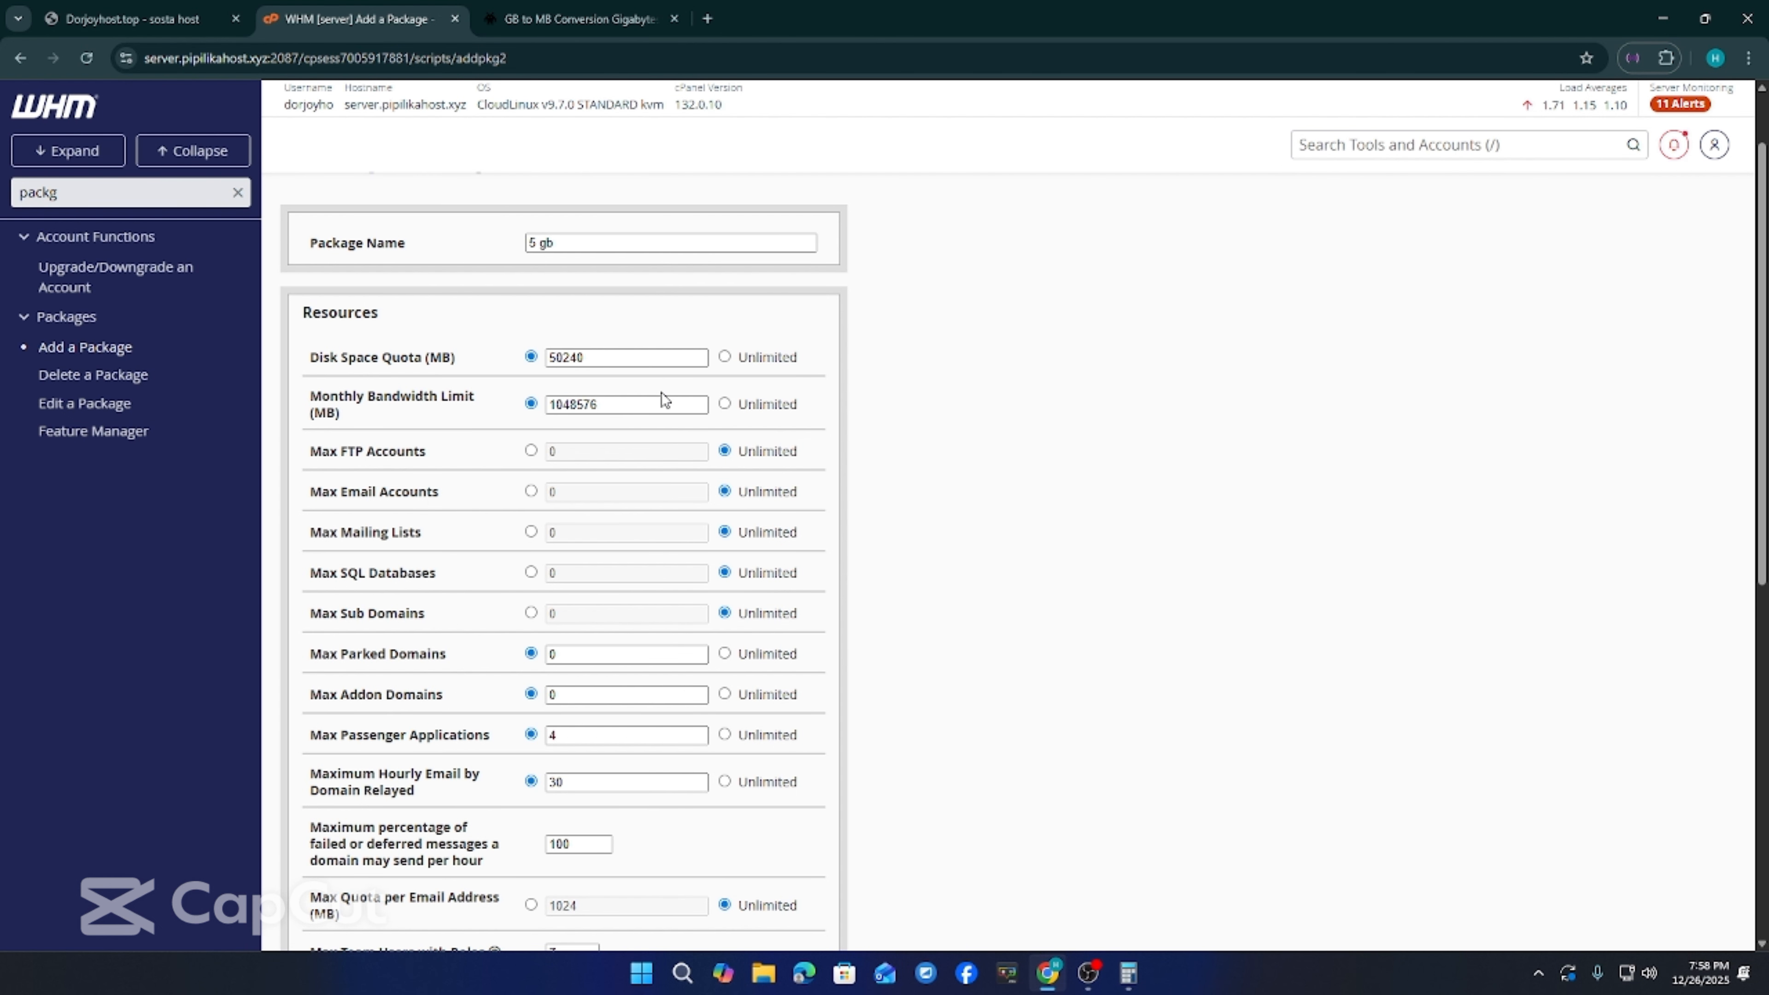
{"action": "left_click_drag", "start_coordinate": [655, 403], "coordinate": [552, 417]}
{"action": "left_click", "coordinate": [601, 405]}
Limit the package to 1 FTP account and 2 email accounts
{"action": "scroll", "coordinate": [537, 490], "scroll_direction": "down", "scroll_amount": 1}
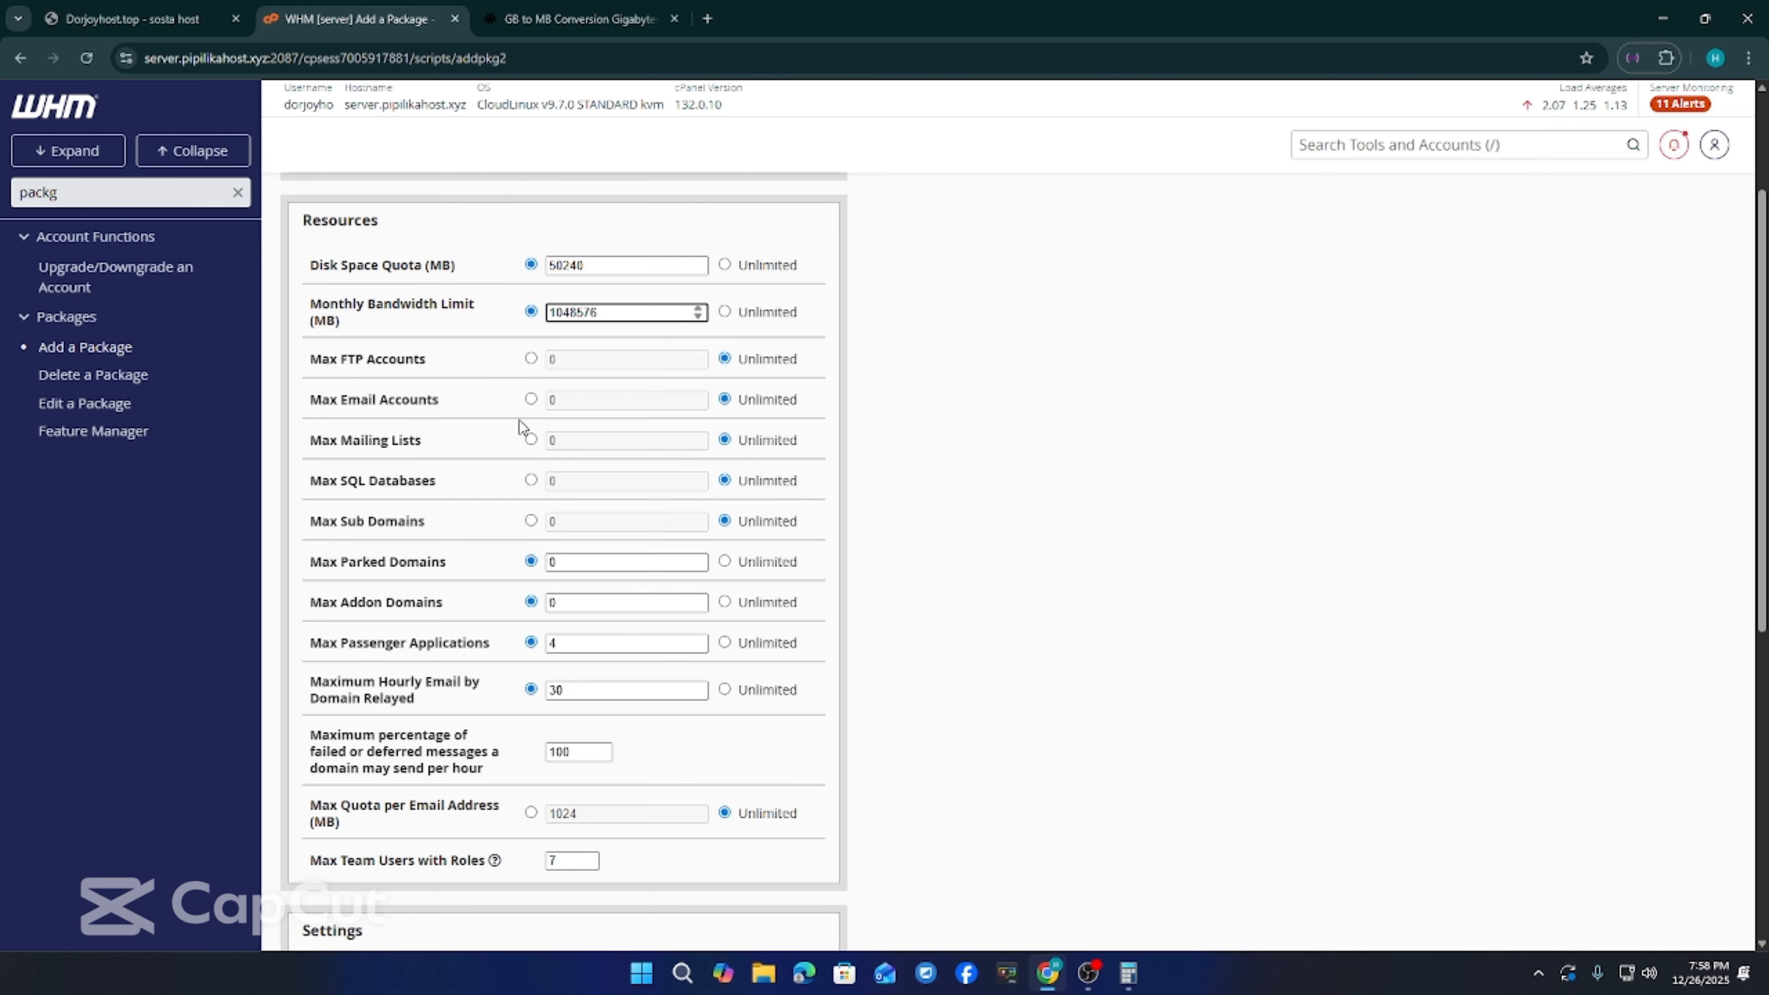
{"action": "left_click", "coordinate": [531, 357]}
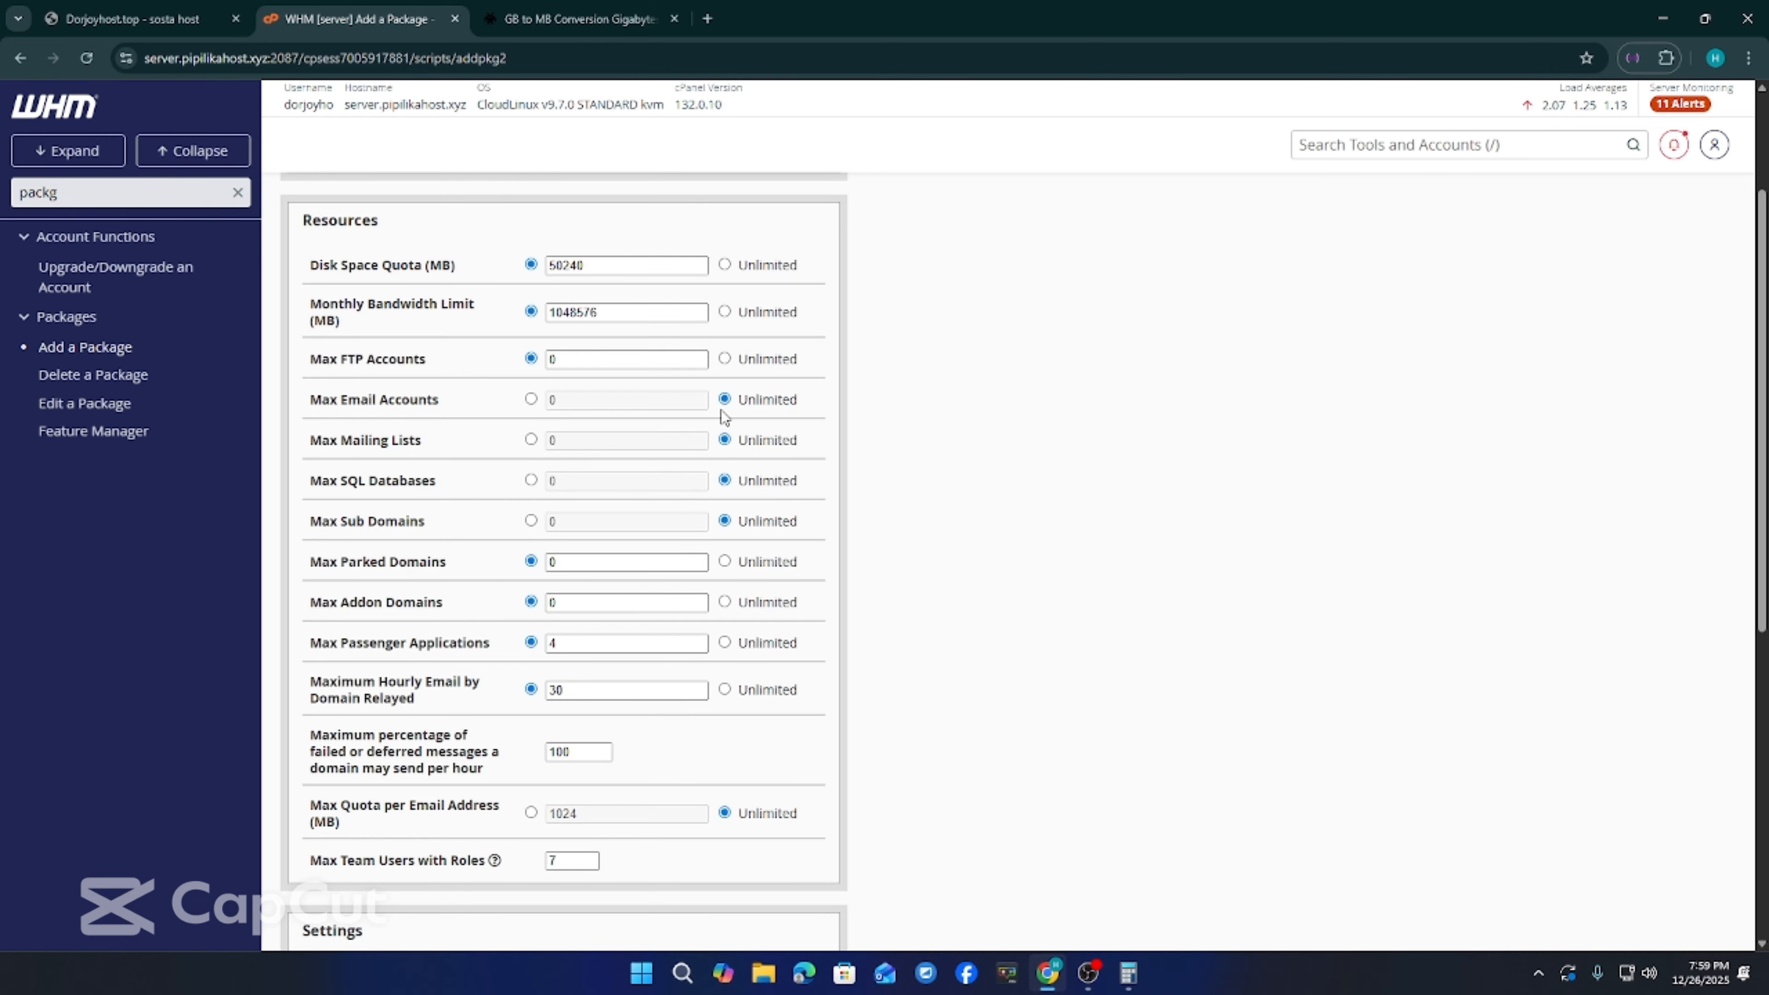
{"action": "left_click", "coordinate": [730, 359]}
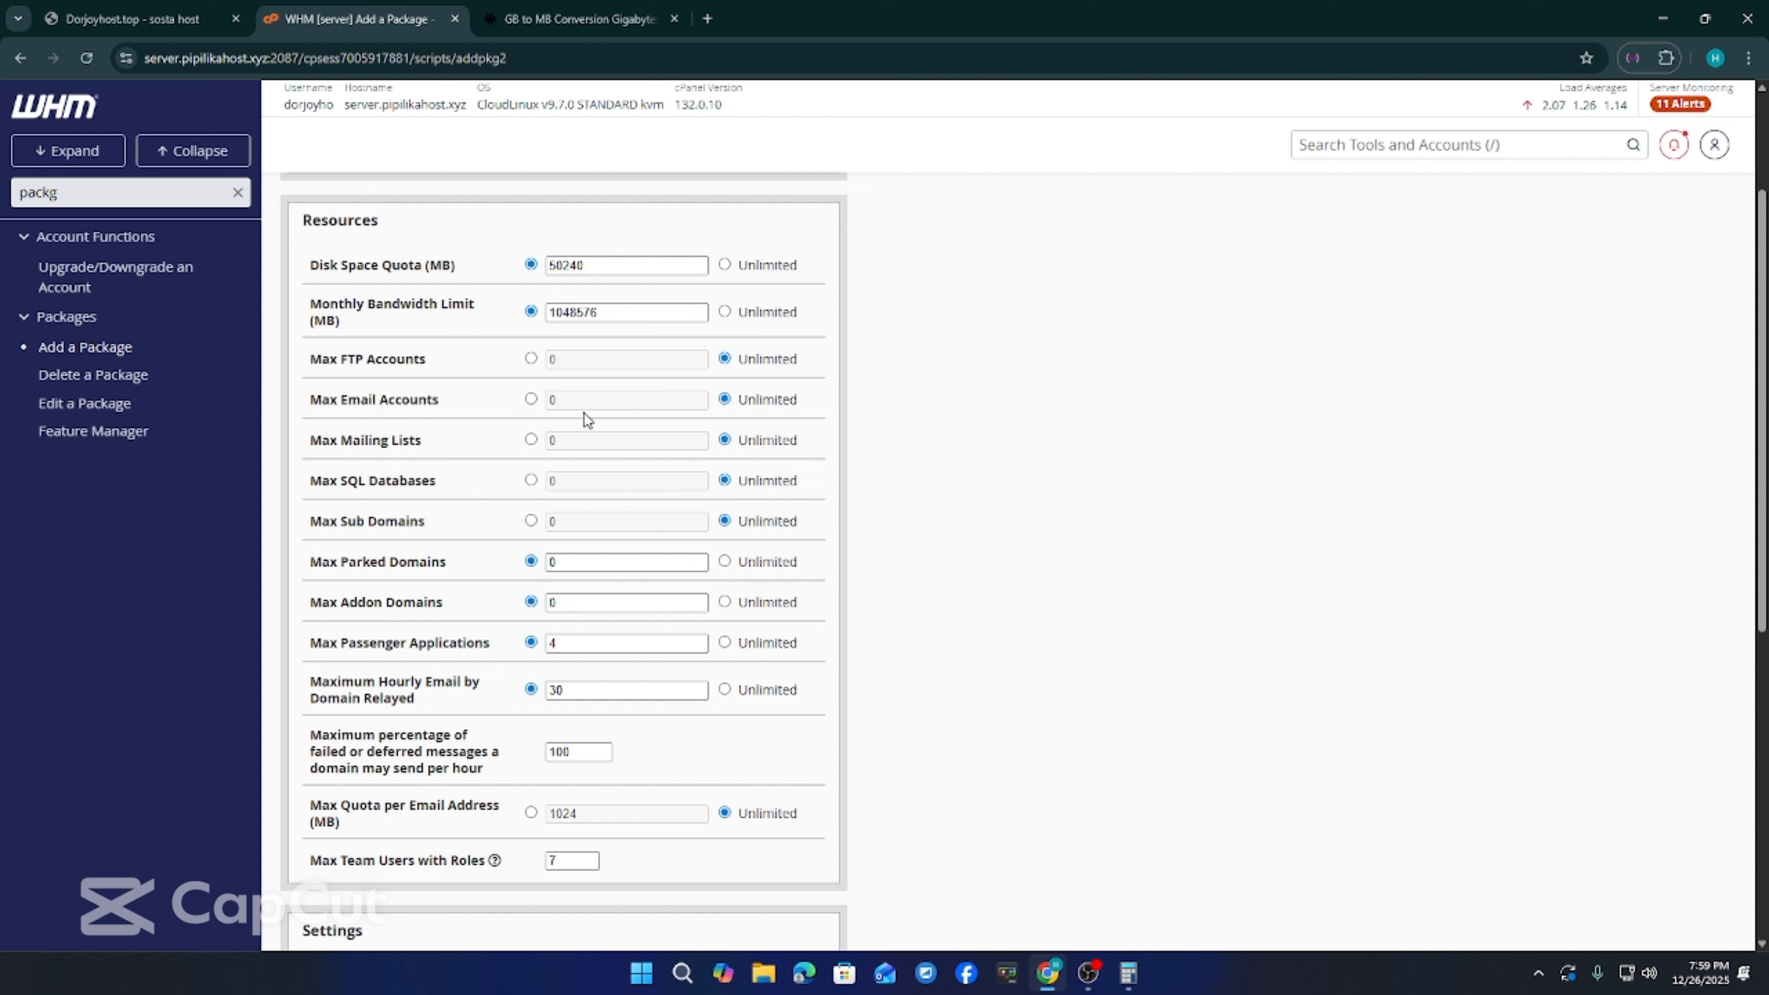
{"action": "left_click", "coordinate": [531, 399]}
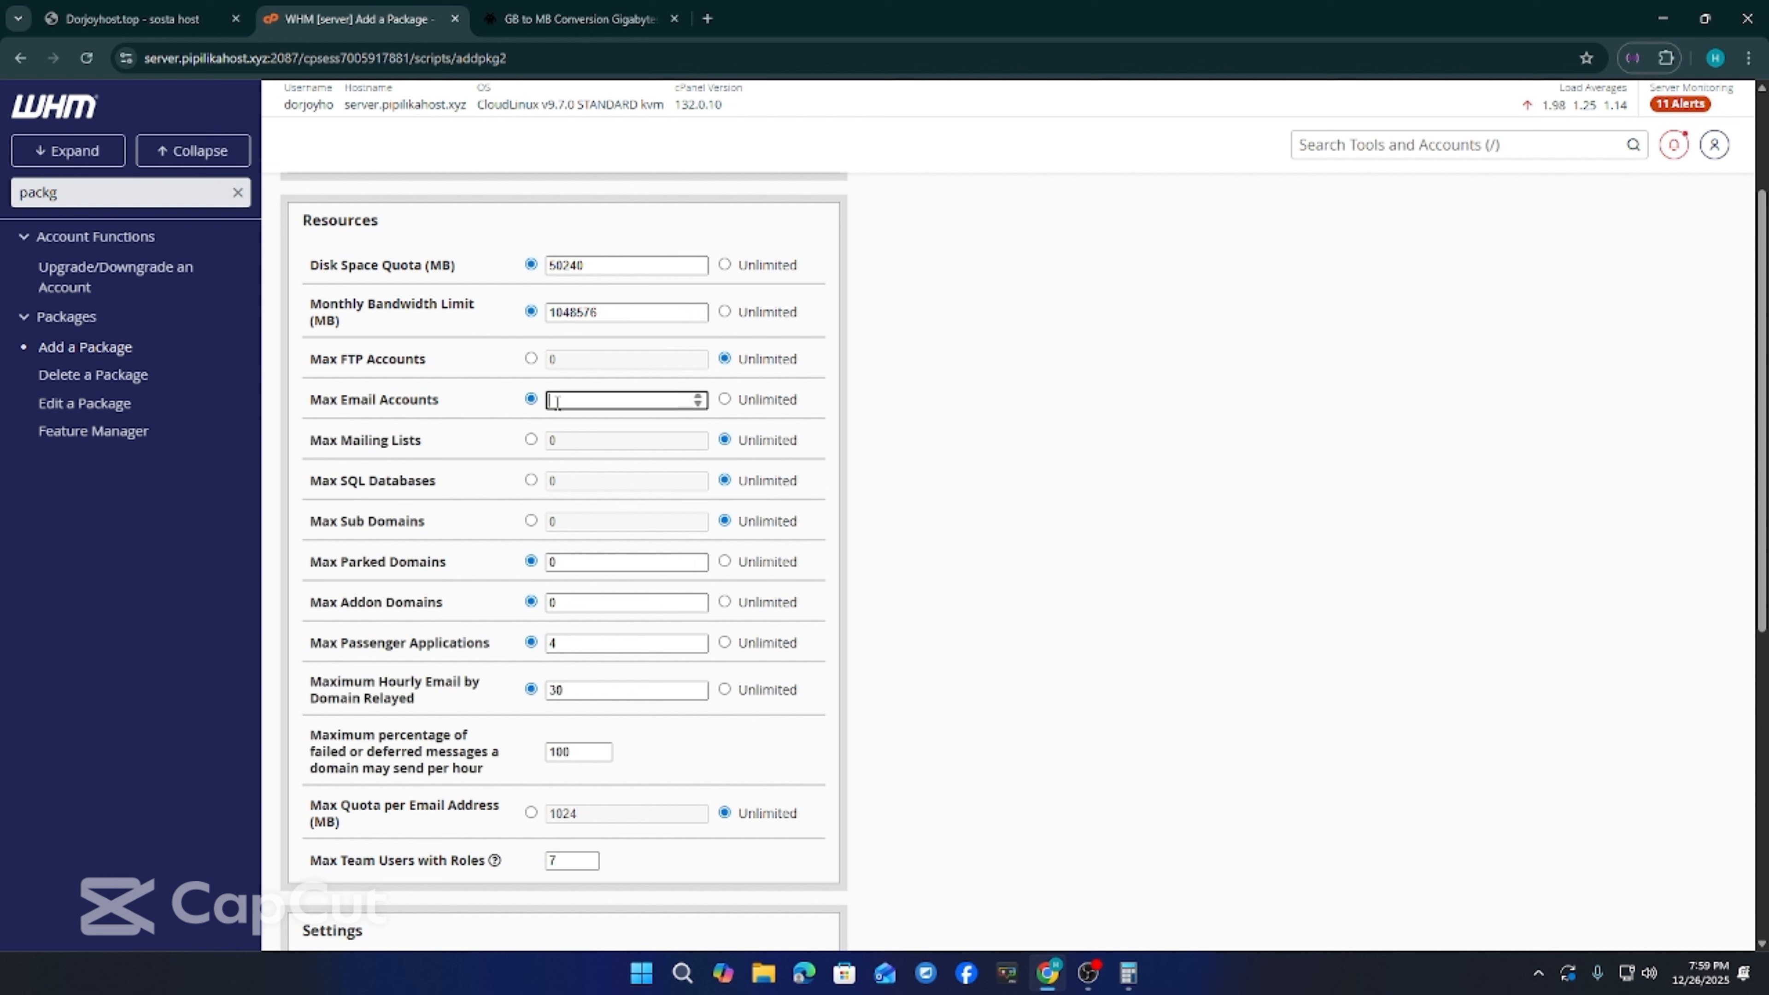
{"action": "left_click", "coordinate": [531, 359]}
{"action": "type", "text": "1"}
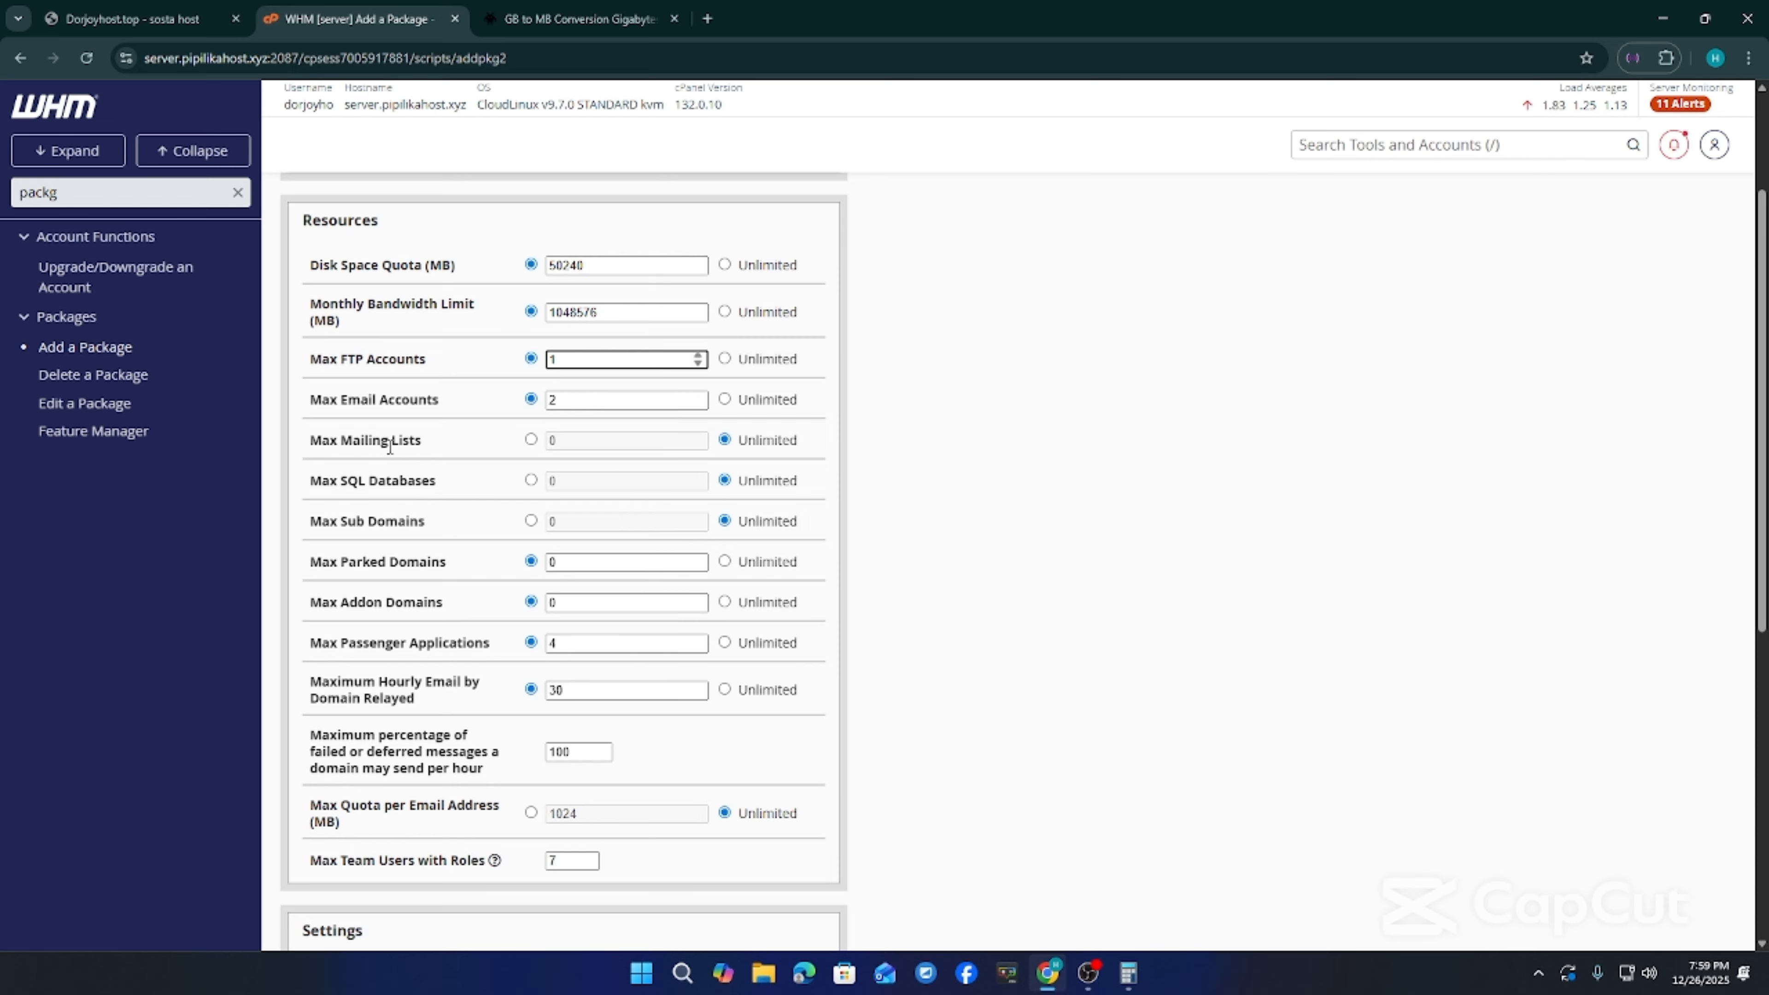
Keep mailing lists unlimited and limit the package to 3 SQL databases and 4 subdomains
{"action": "left_click", "coordinate": [531, 440]}
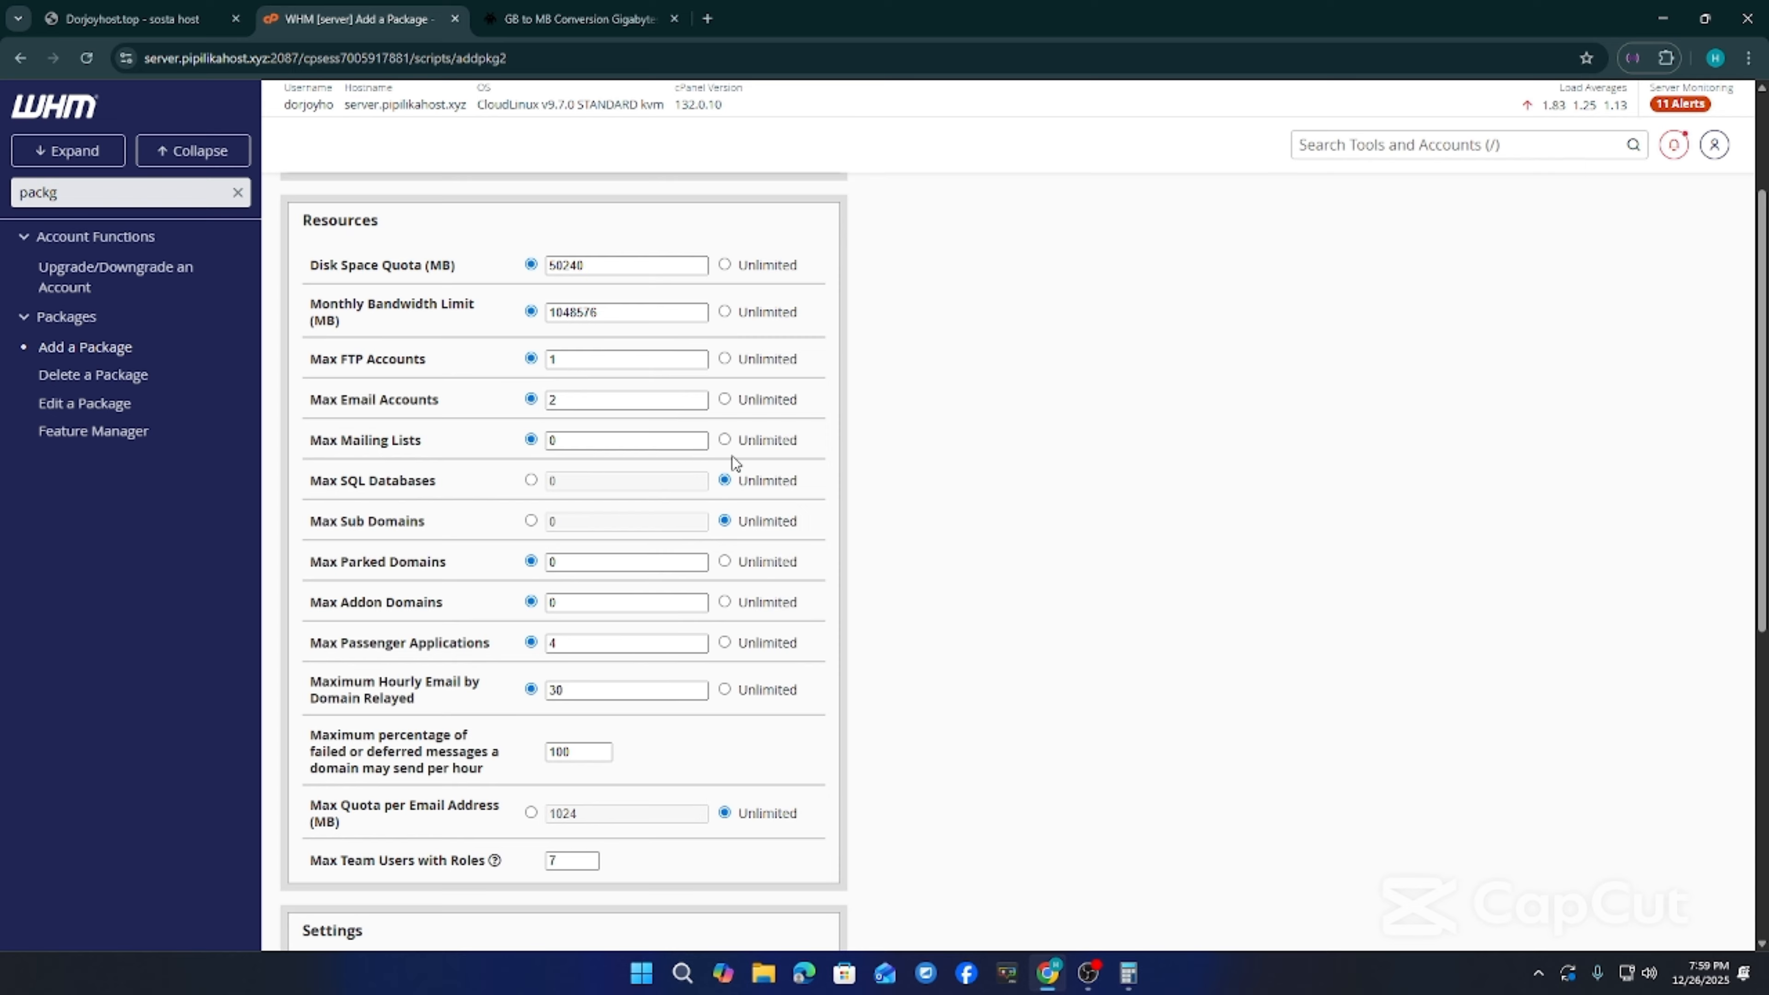
{"action": "left_click", "coordinate": [726, 440]}
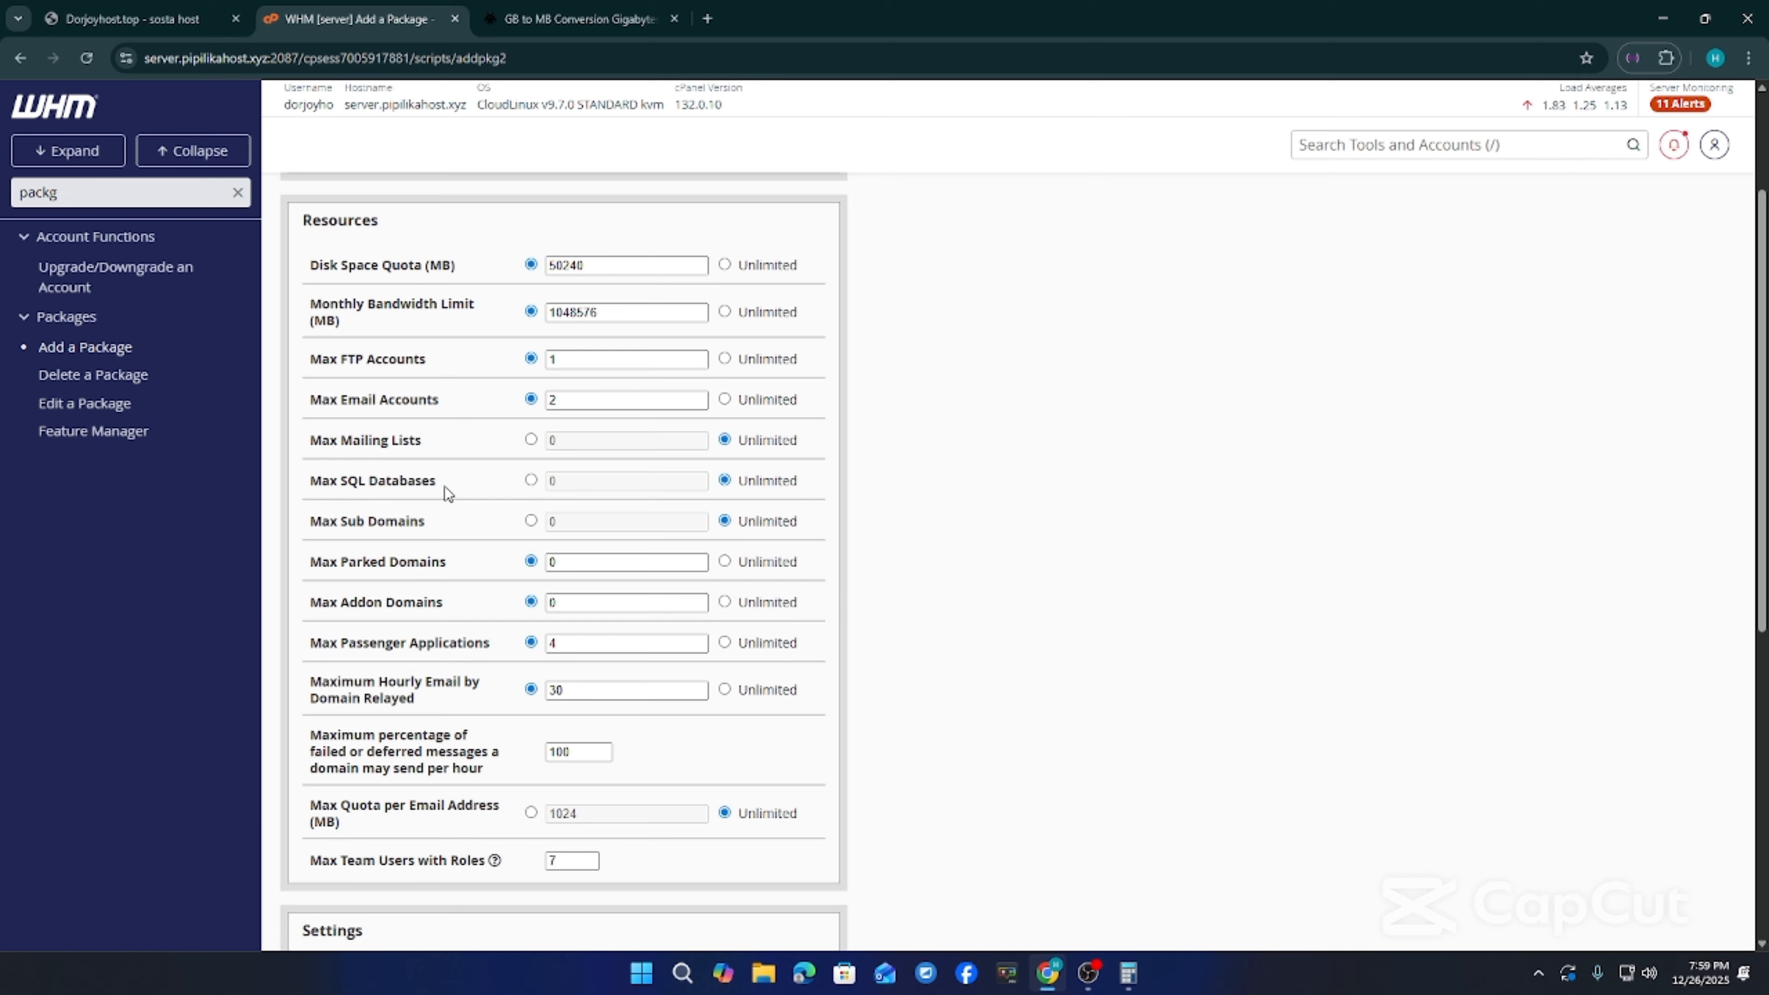
{"action": "left_click", "coordinate": [530, 480]}
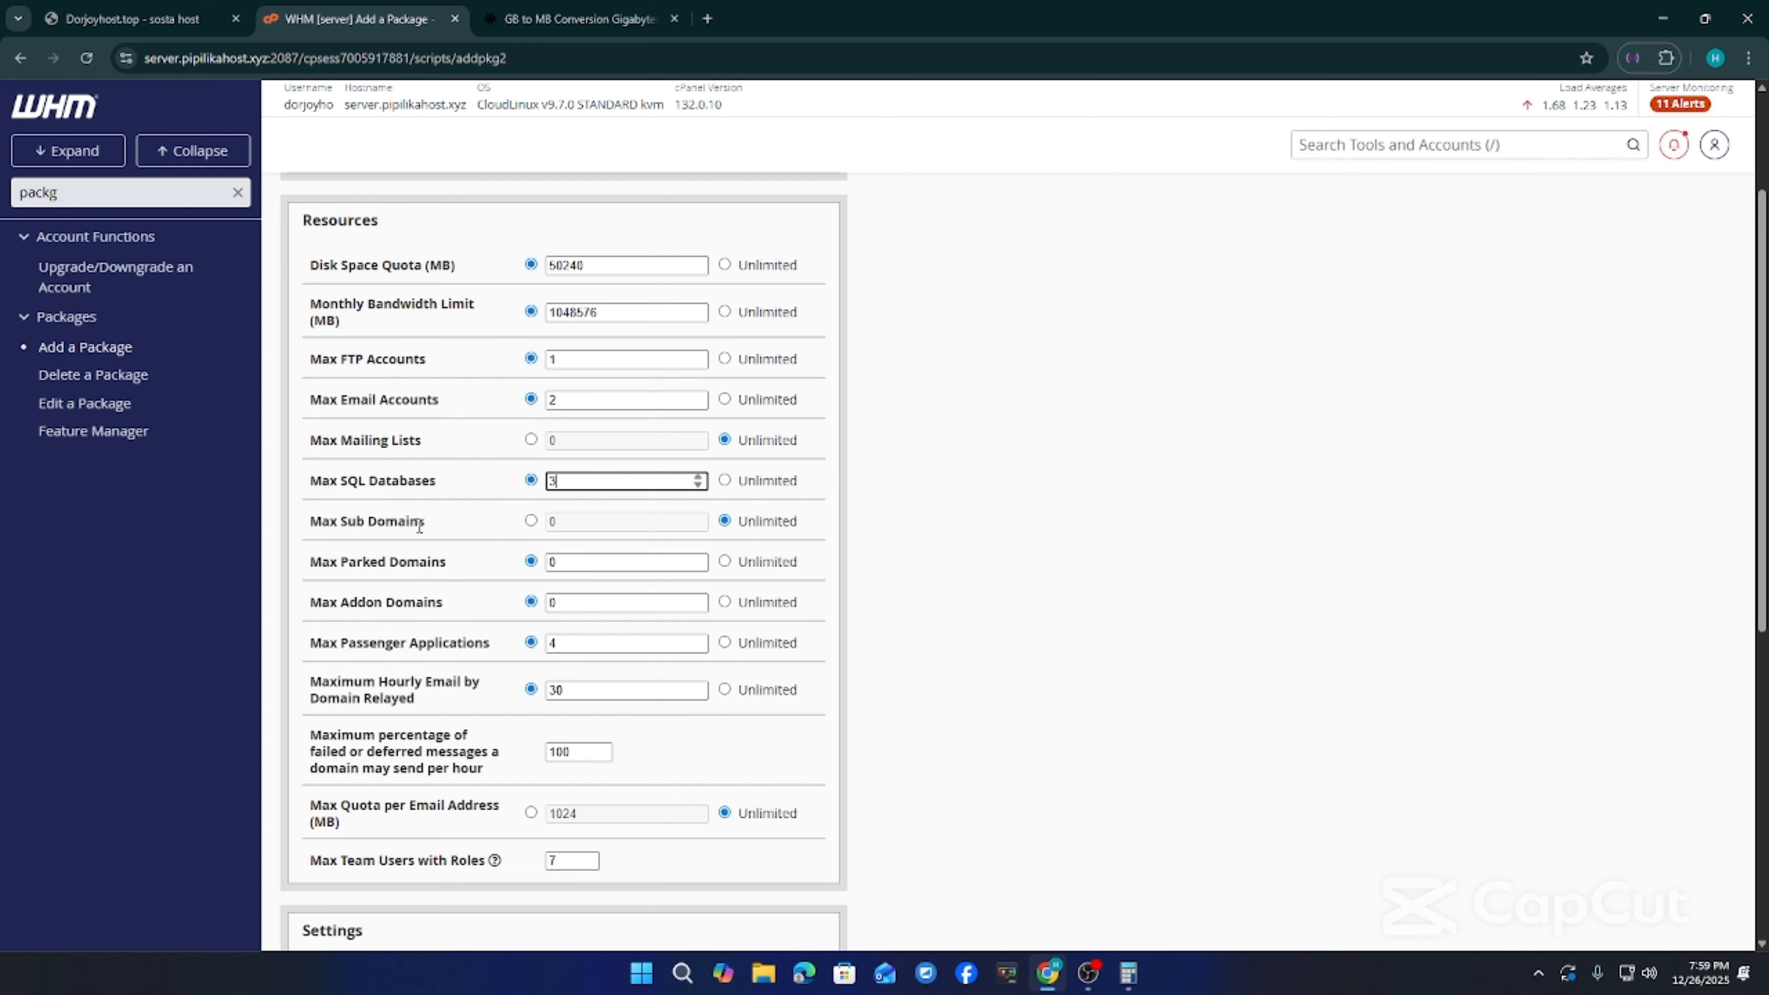
{"action": "left_click", "coordinate": [531, 520]}
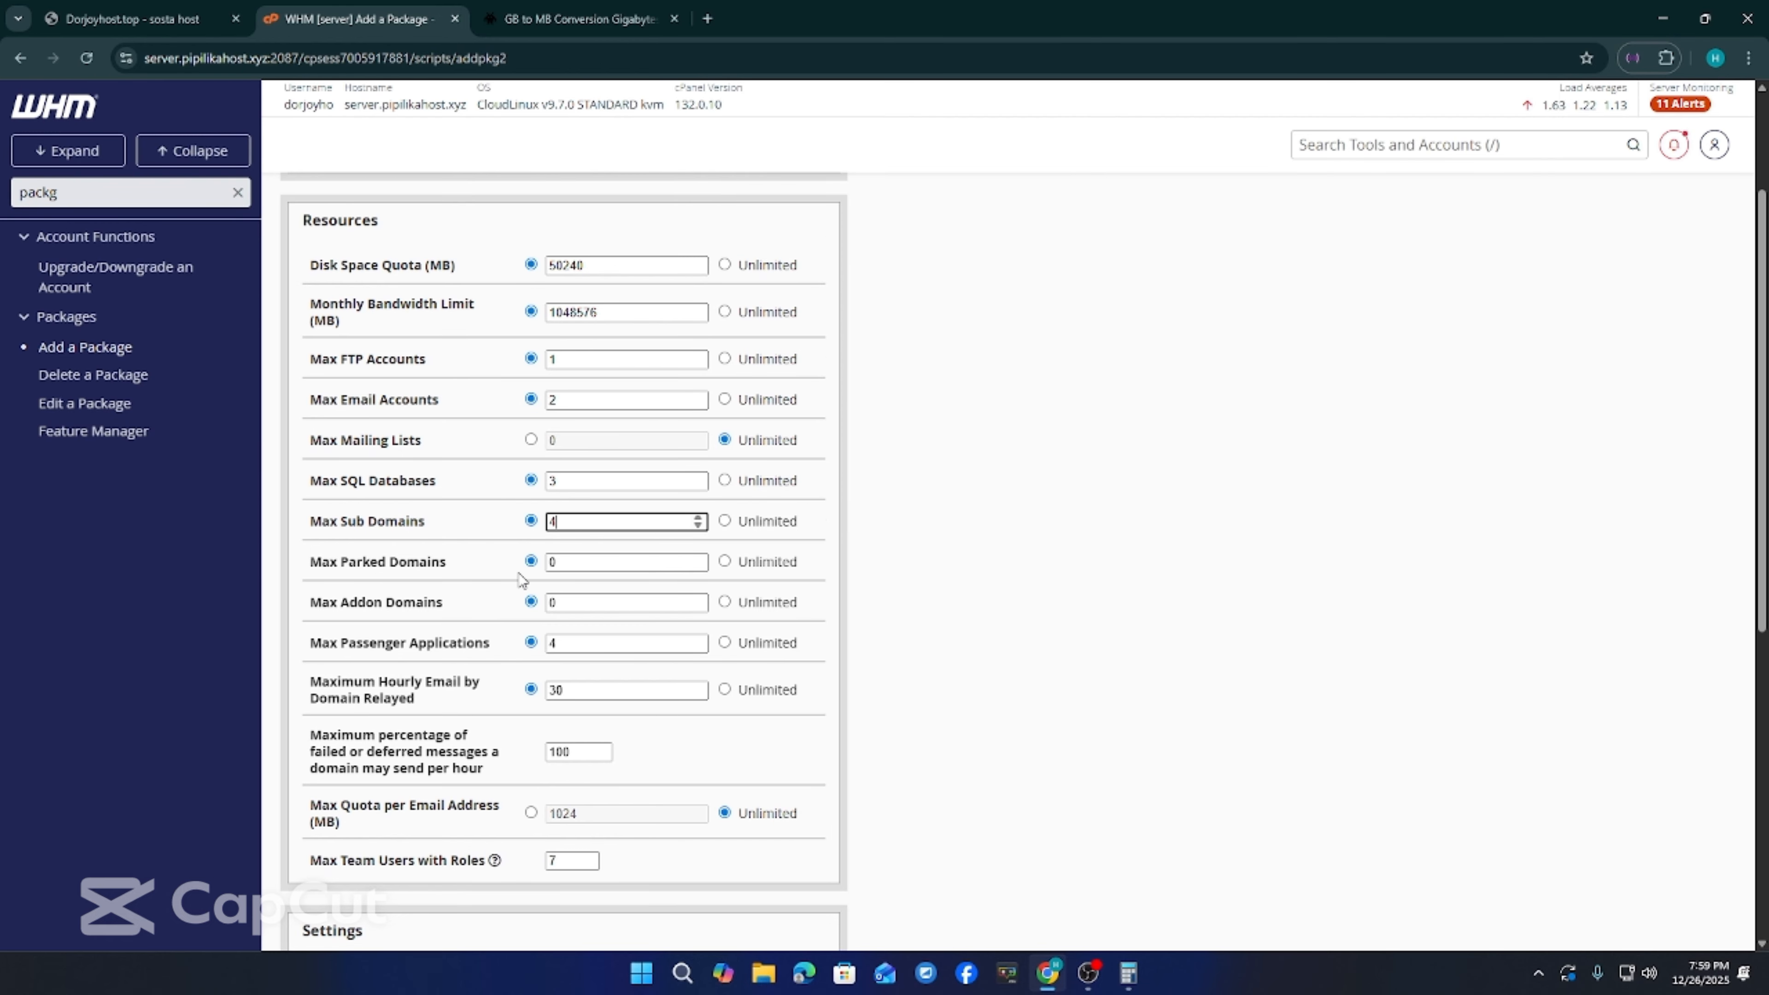
Set the package's maximum parked domains and addon domains to unlimited
{"action": "scroll", "coordinate": [521, 557], "scroll_direction": "down", "scroll_amount": 3}
{"action": "scroll", "coordinate": [506, 374], "scroll_direction": "up", "scroll_amount": 1}
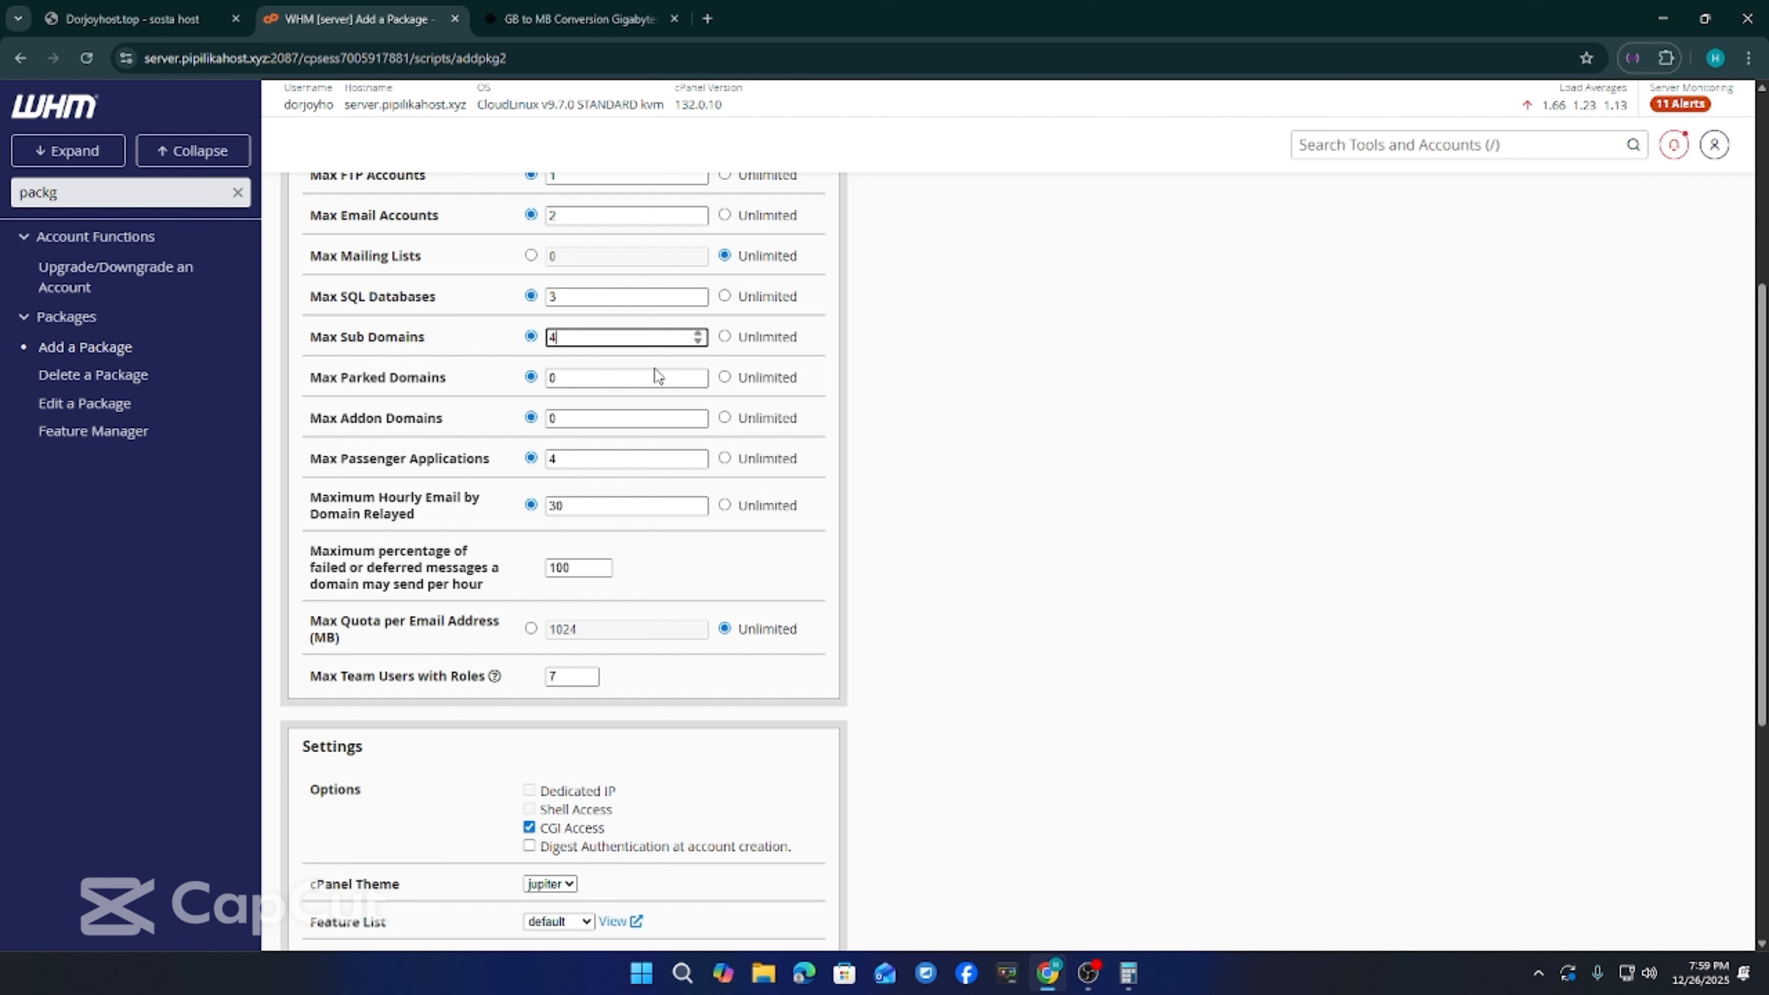
{"action": "left_click", "coordinate": [744, 380]}
{"action": "left_click", "coordinate": [737, 420]}
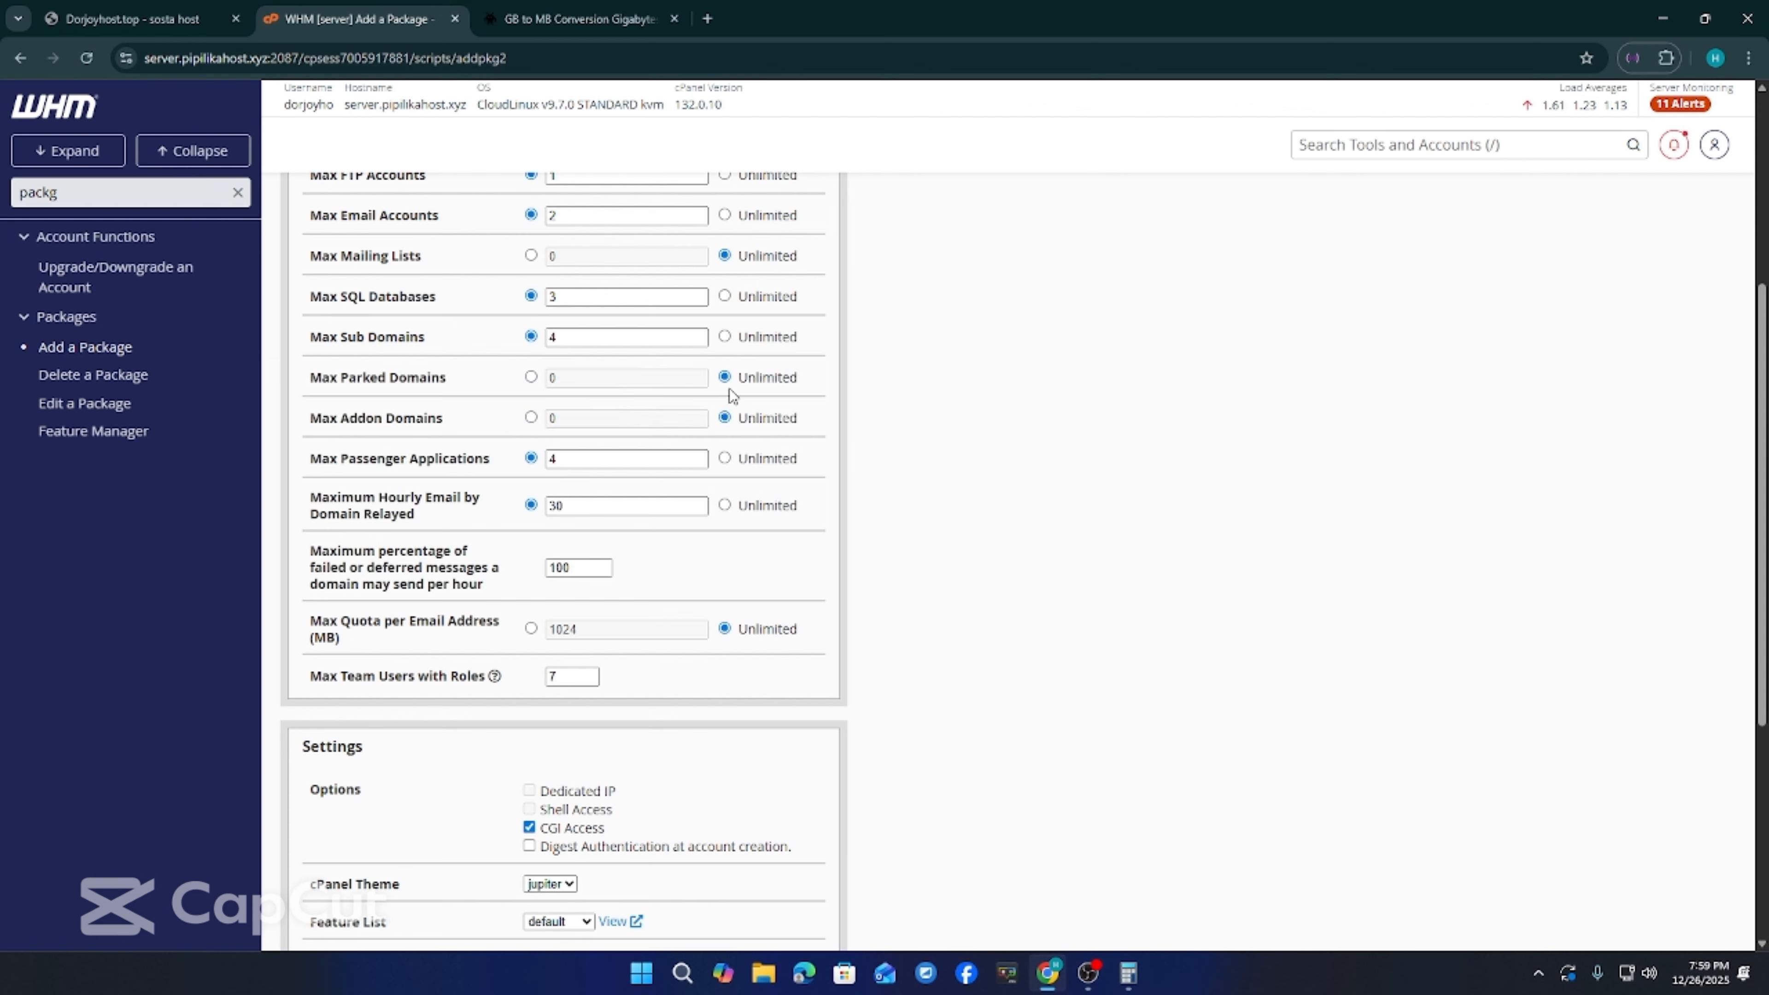
Limit the package to 0 parked domains and 2 addon domains
{"action": "left_click", "coordinate": [531, 419]}
{"action": "left_click", "coordinate": [530, 377]}
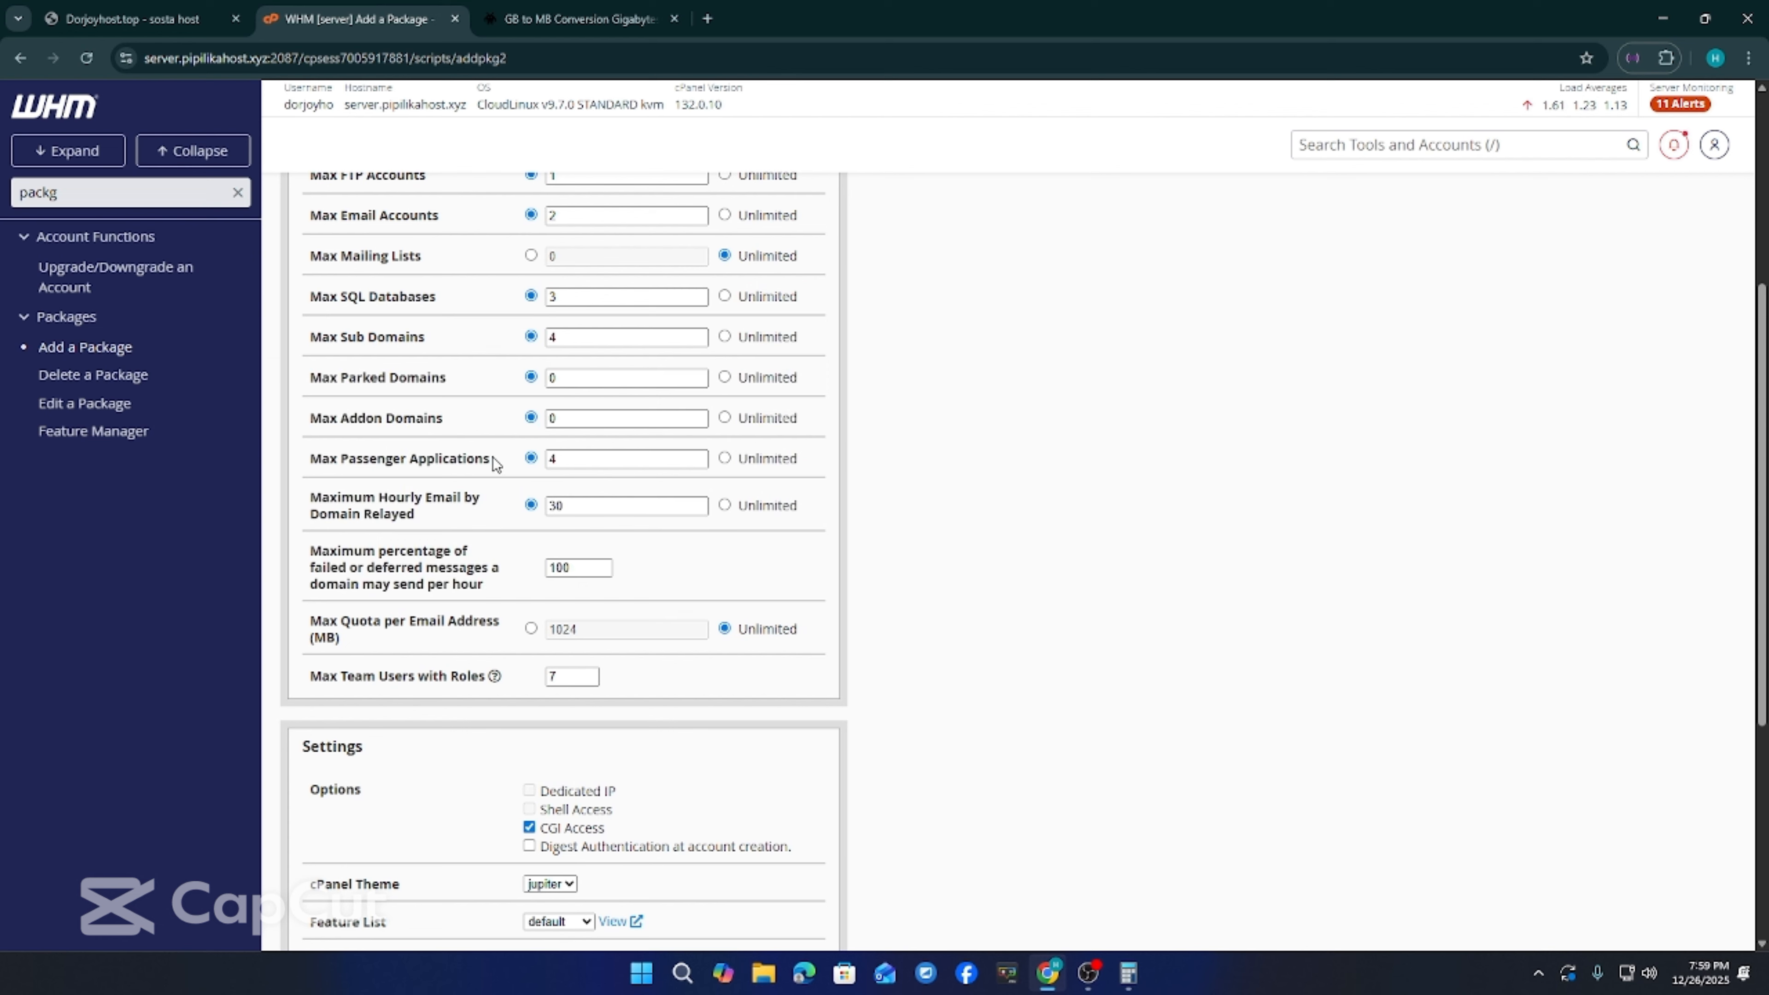
{"action": "left_click", "coordinate": [560, 419]}
{"action": "type", "text": "2"}
Try a 1024 MB maximum quota per email address and set it back to unlimited
{"action": "scroll", "coordinate": [591, 662], "scroll_direction": "down", "scroll_amount": 3}
{"action": "scroll", "coordinate": [543, 617], "scroll_direction": "up", "scroll_amount": 2}
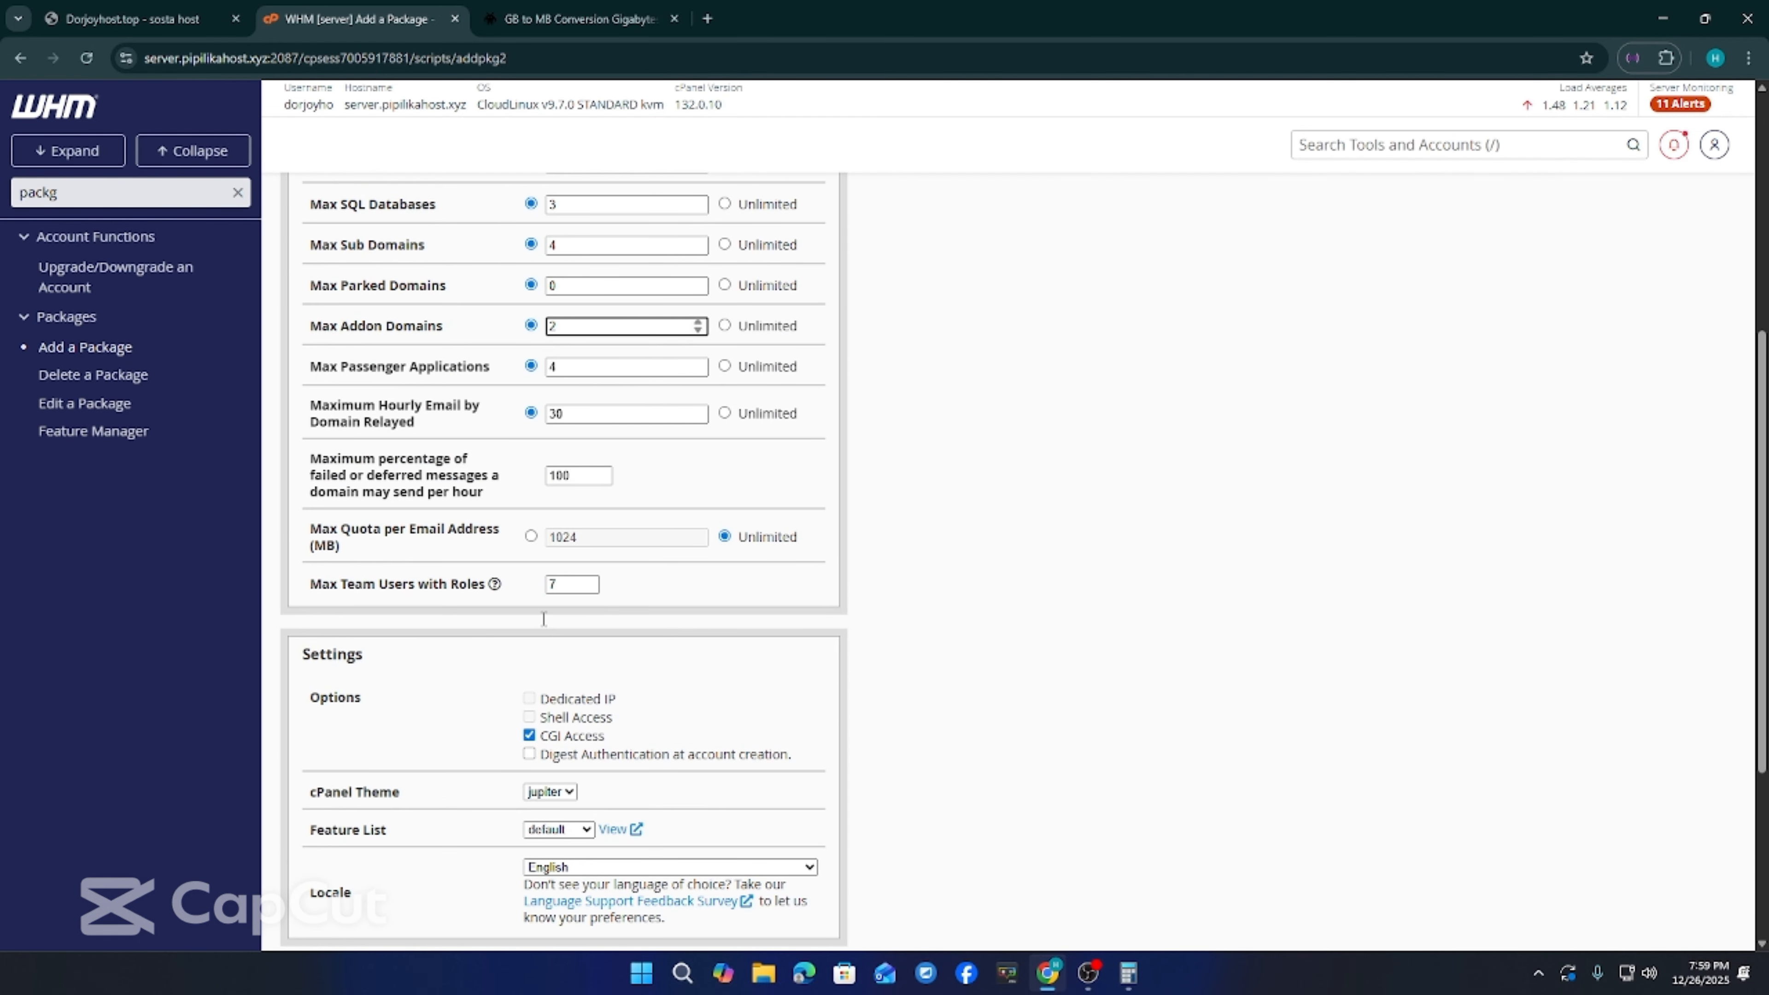
{"action": "left_click", "coordinate": [530, 535]}
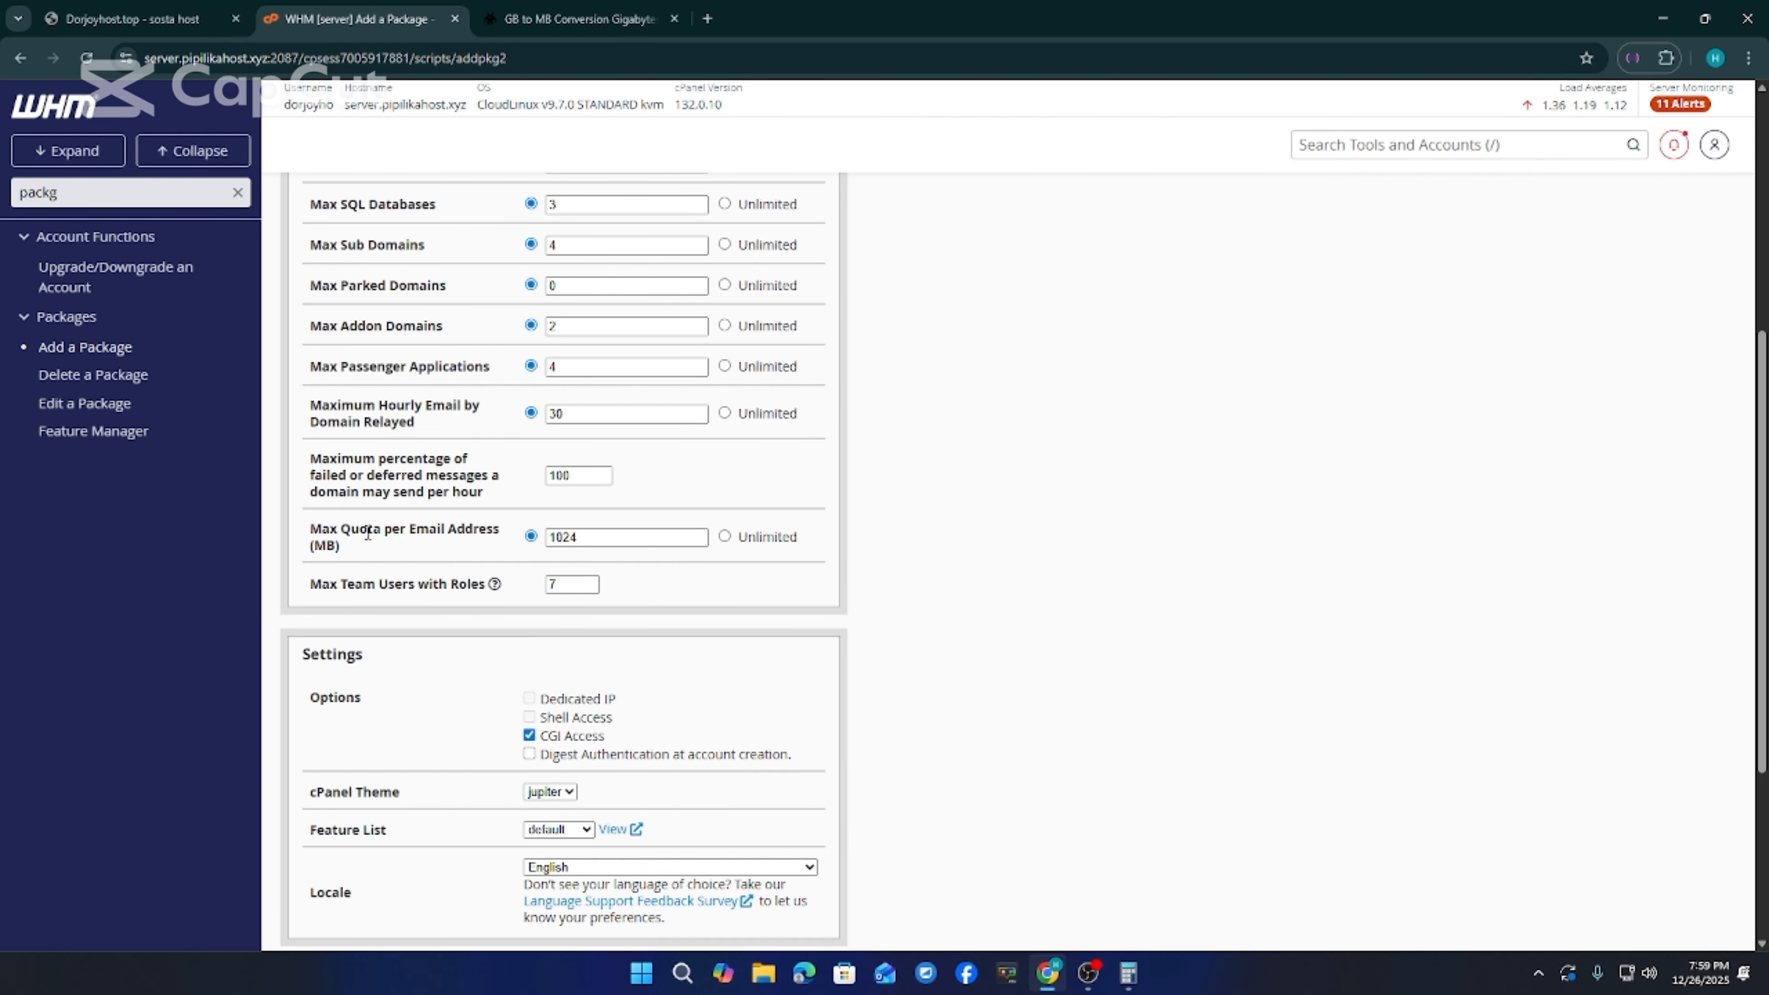
{"action": "left_click", "coordinate": [756, 543]}
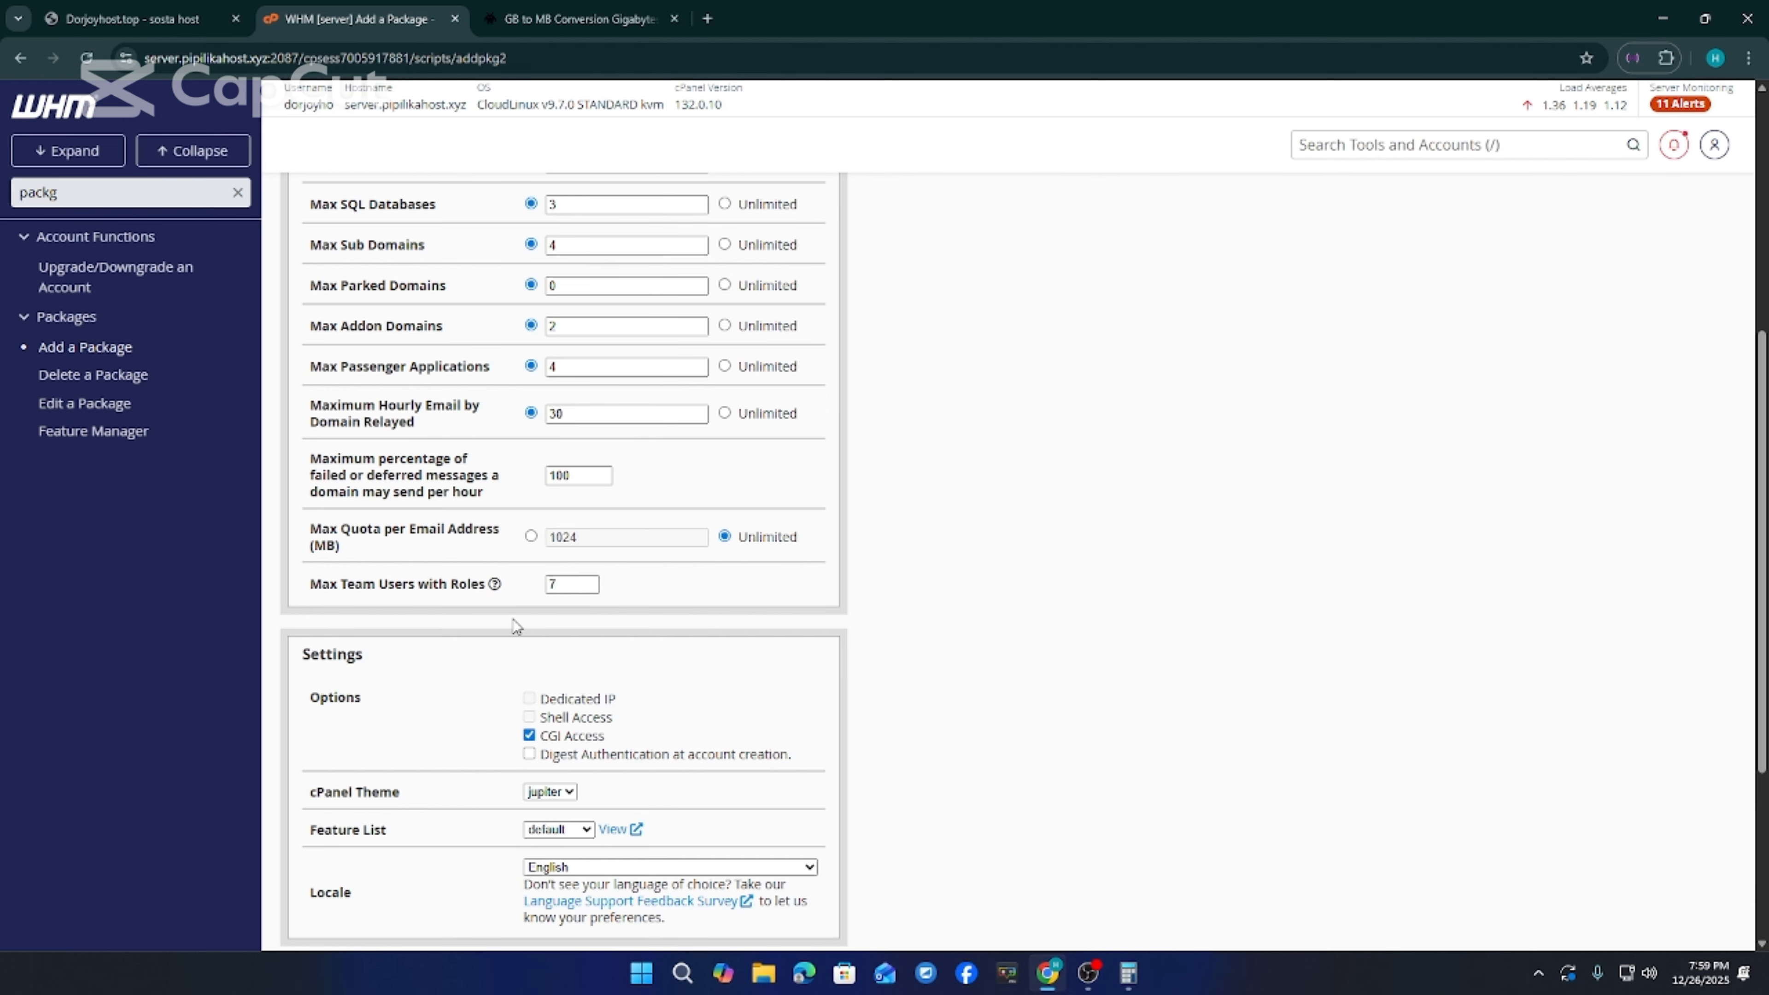
Check the configured limits from the disk space quota down and add the "5 gb" package
{"action": "scroll", "coordinate": [516, 625], "scroll_direction": "down", "scroll_amount": 4}
{"action": "scroll", "coordinate": [503, 682], "scroll_direction": "up", "scroll_amount": 10}
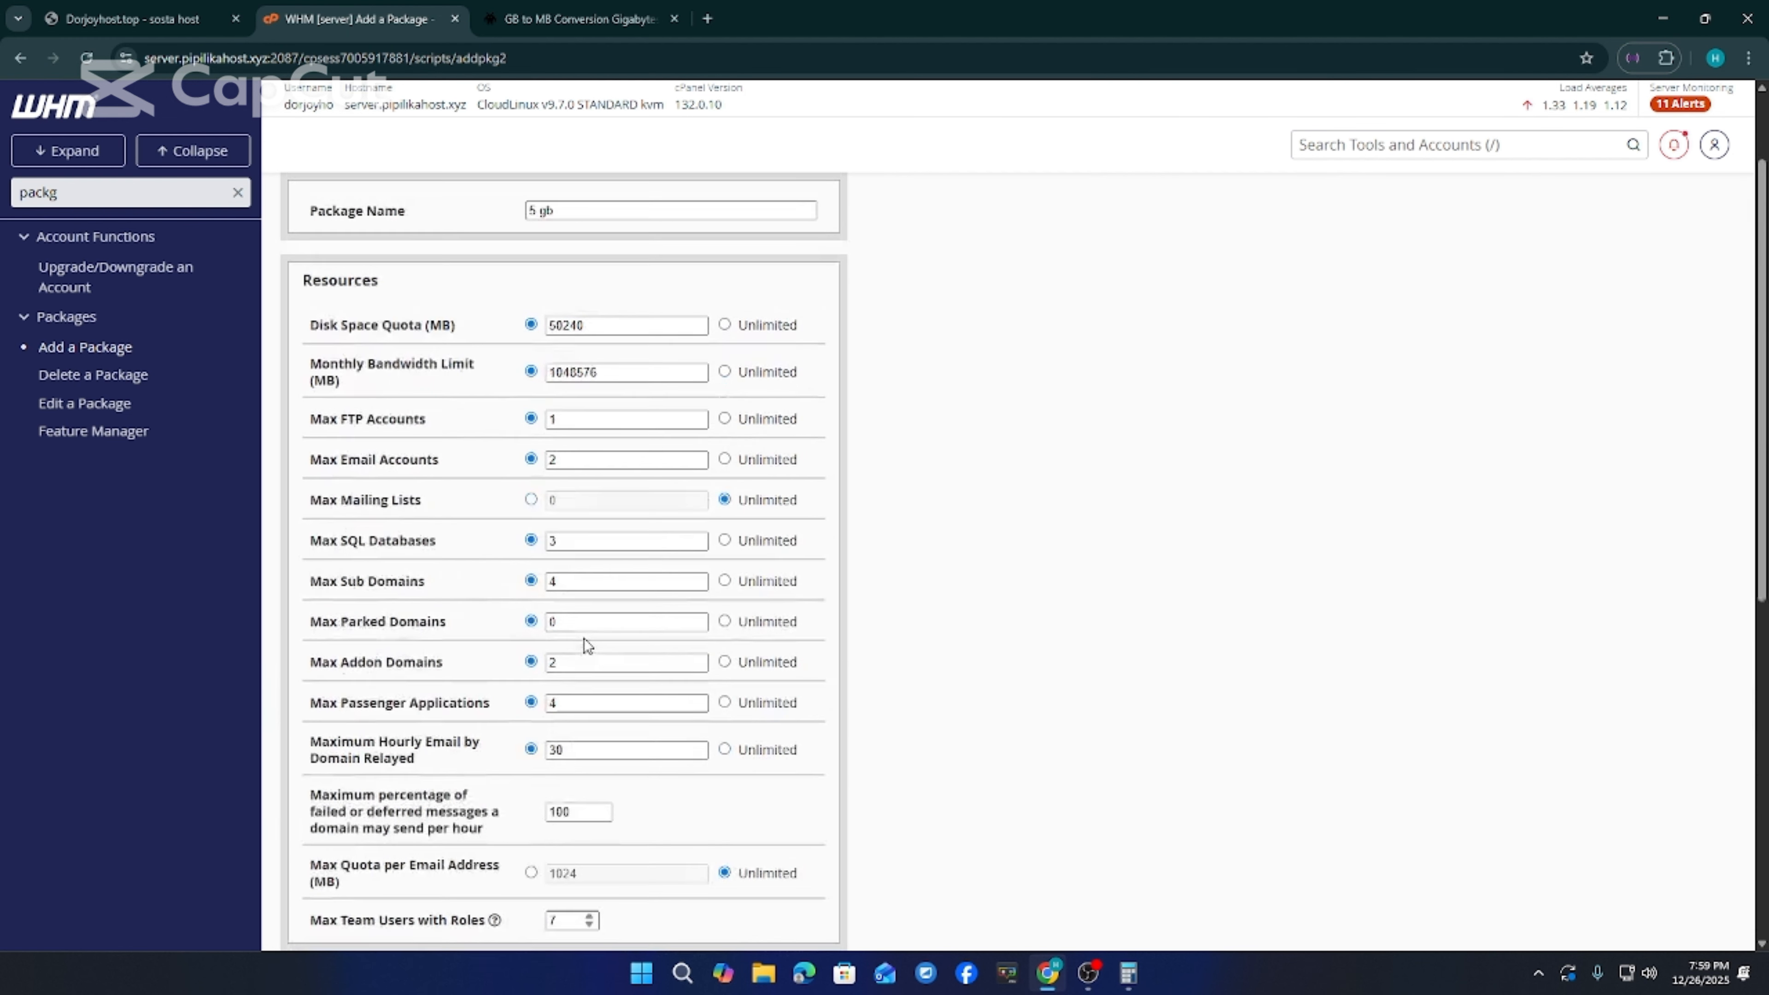
{"action": "left_click_drag", "start_coordinate": [567, 338], "coordinate": [453, 345]}
{"action": "left_click", "coordinate": [458, 478]}
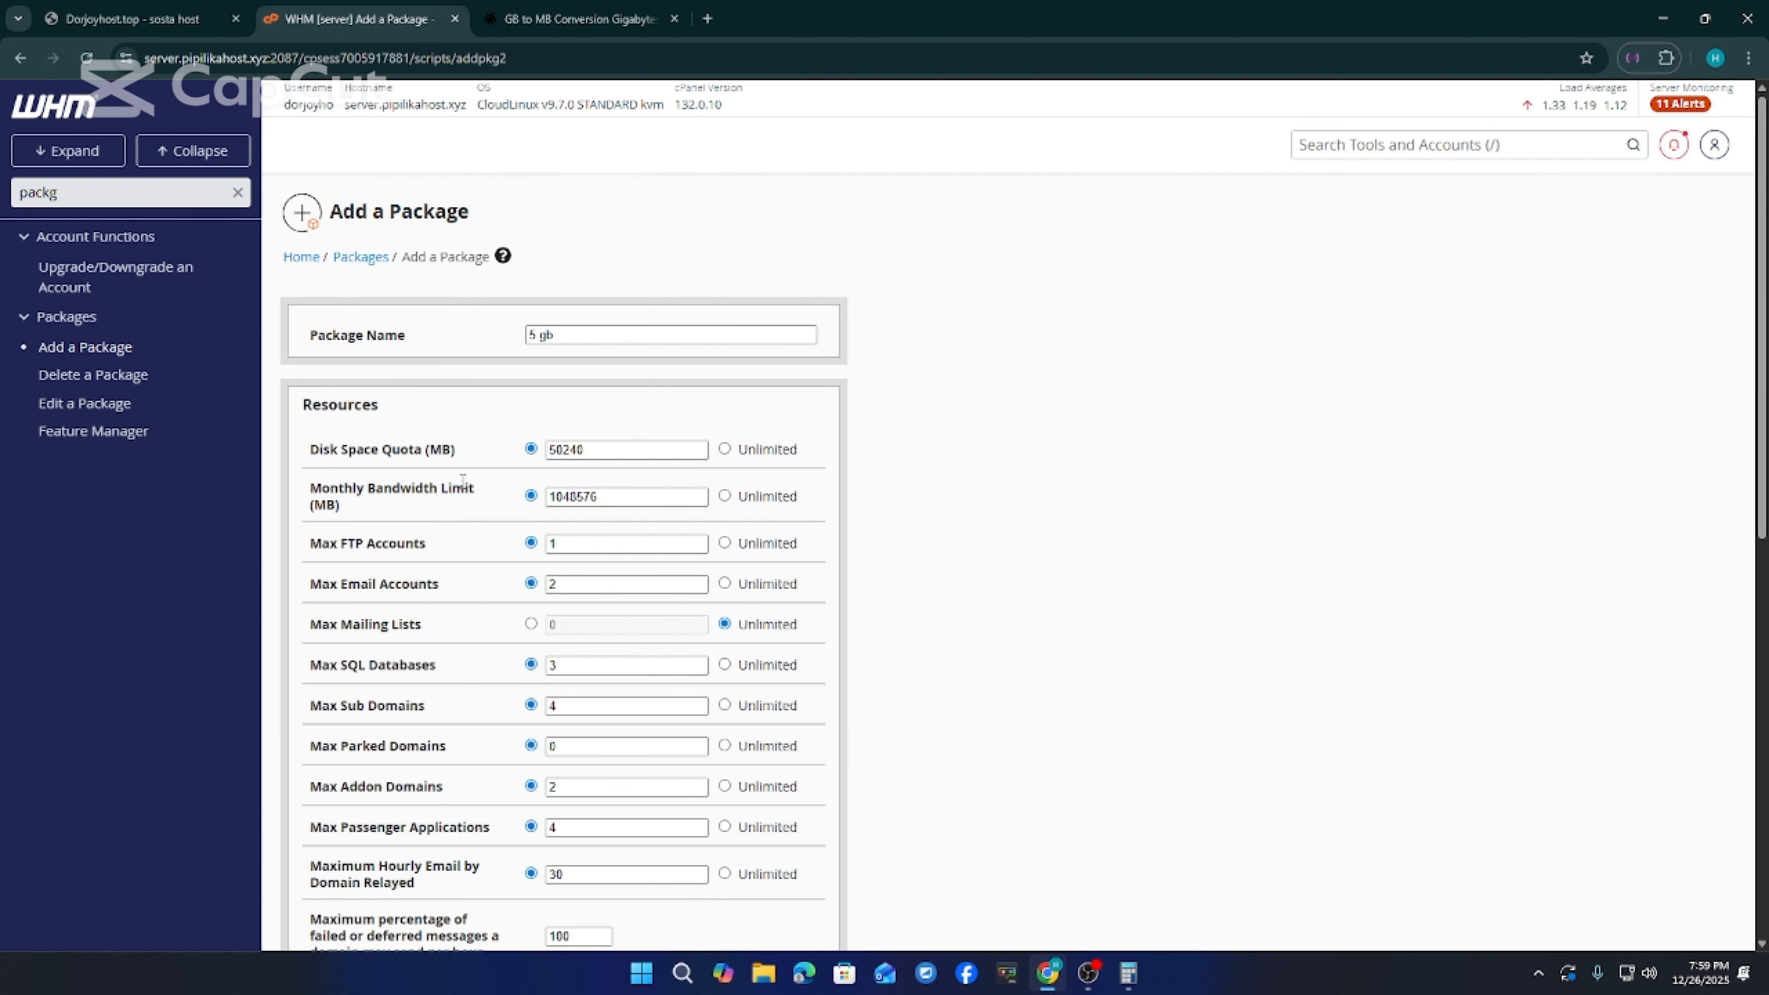
{"action": "scroll", "coordinate": [457, 637], "scroll_direction": "down", "scroll_amount": 4}
{"action": "scroll", "coordinate": [502, 732], "scroll_direction": "down", "scroll_amount": 5}
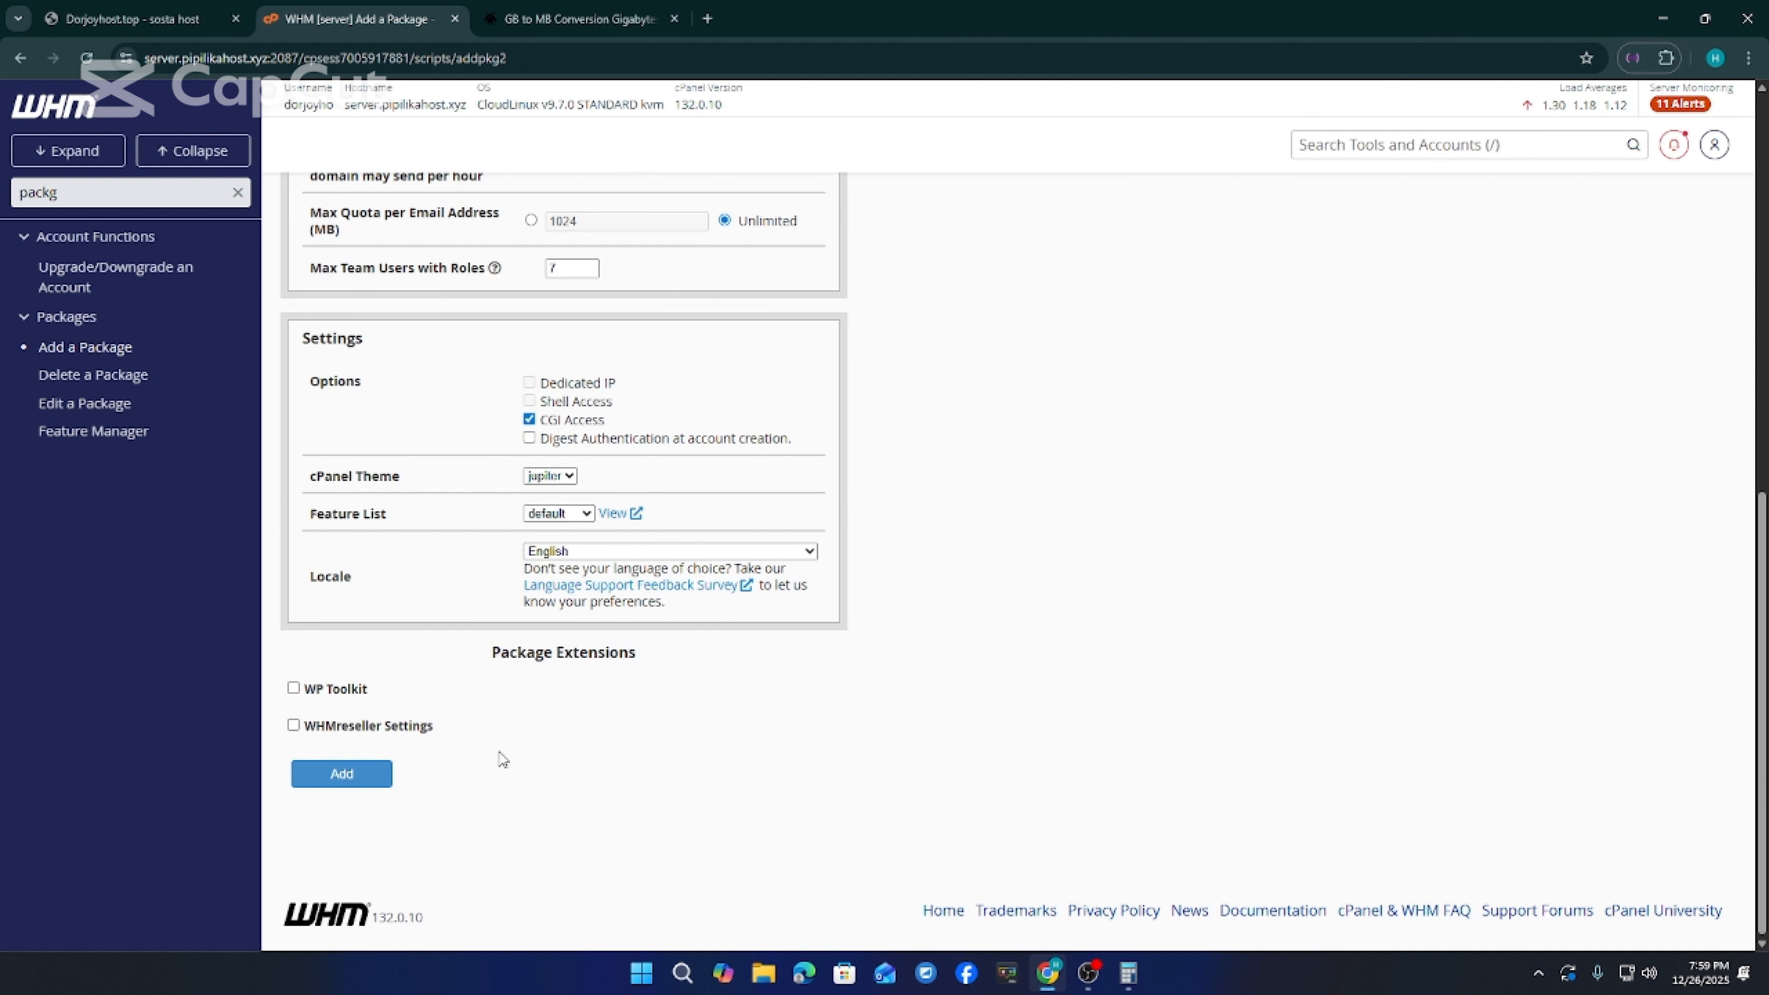
{"action": "left_click", "coordinate": [320, 784]}
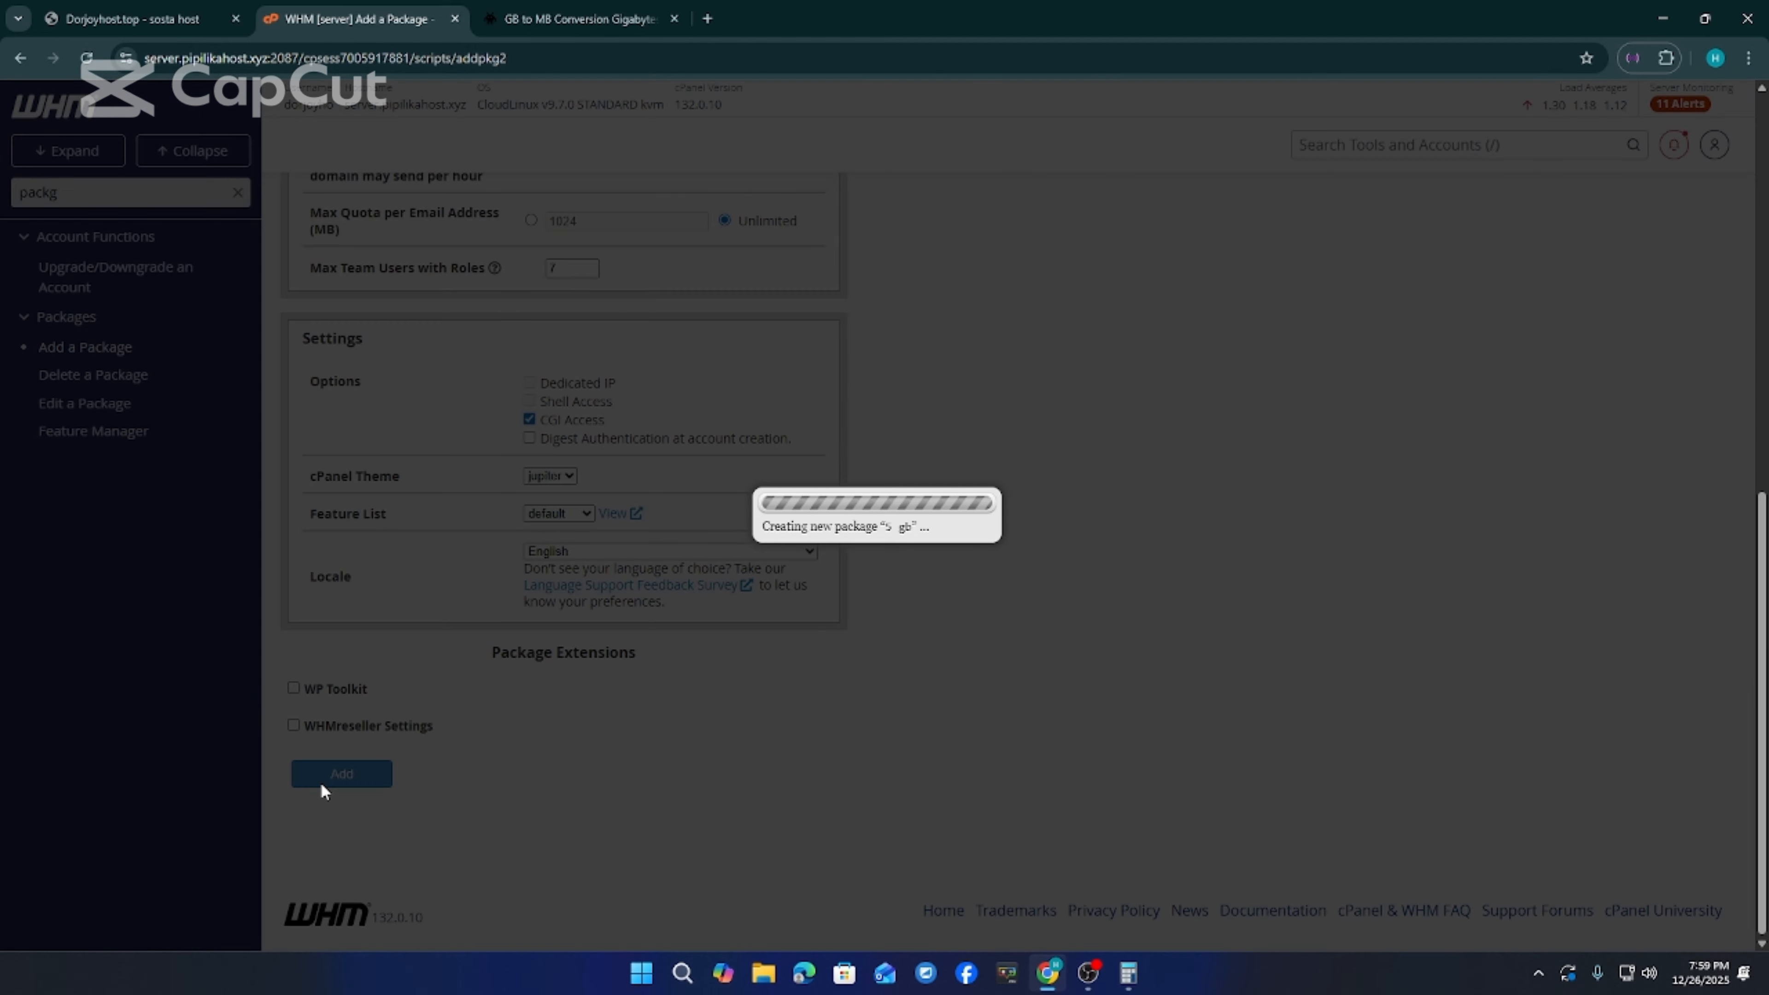
Review the package's resource fields, including the parked domain, addon domain and passenger application limits
{"action": "scroll", "coordinate": [750, 801], "scroll_direction": "up", "scroll_amount": 10}
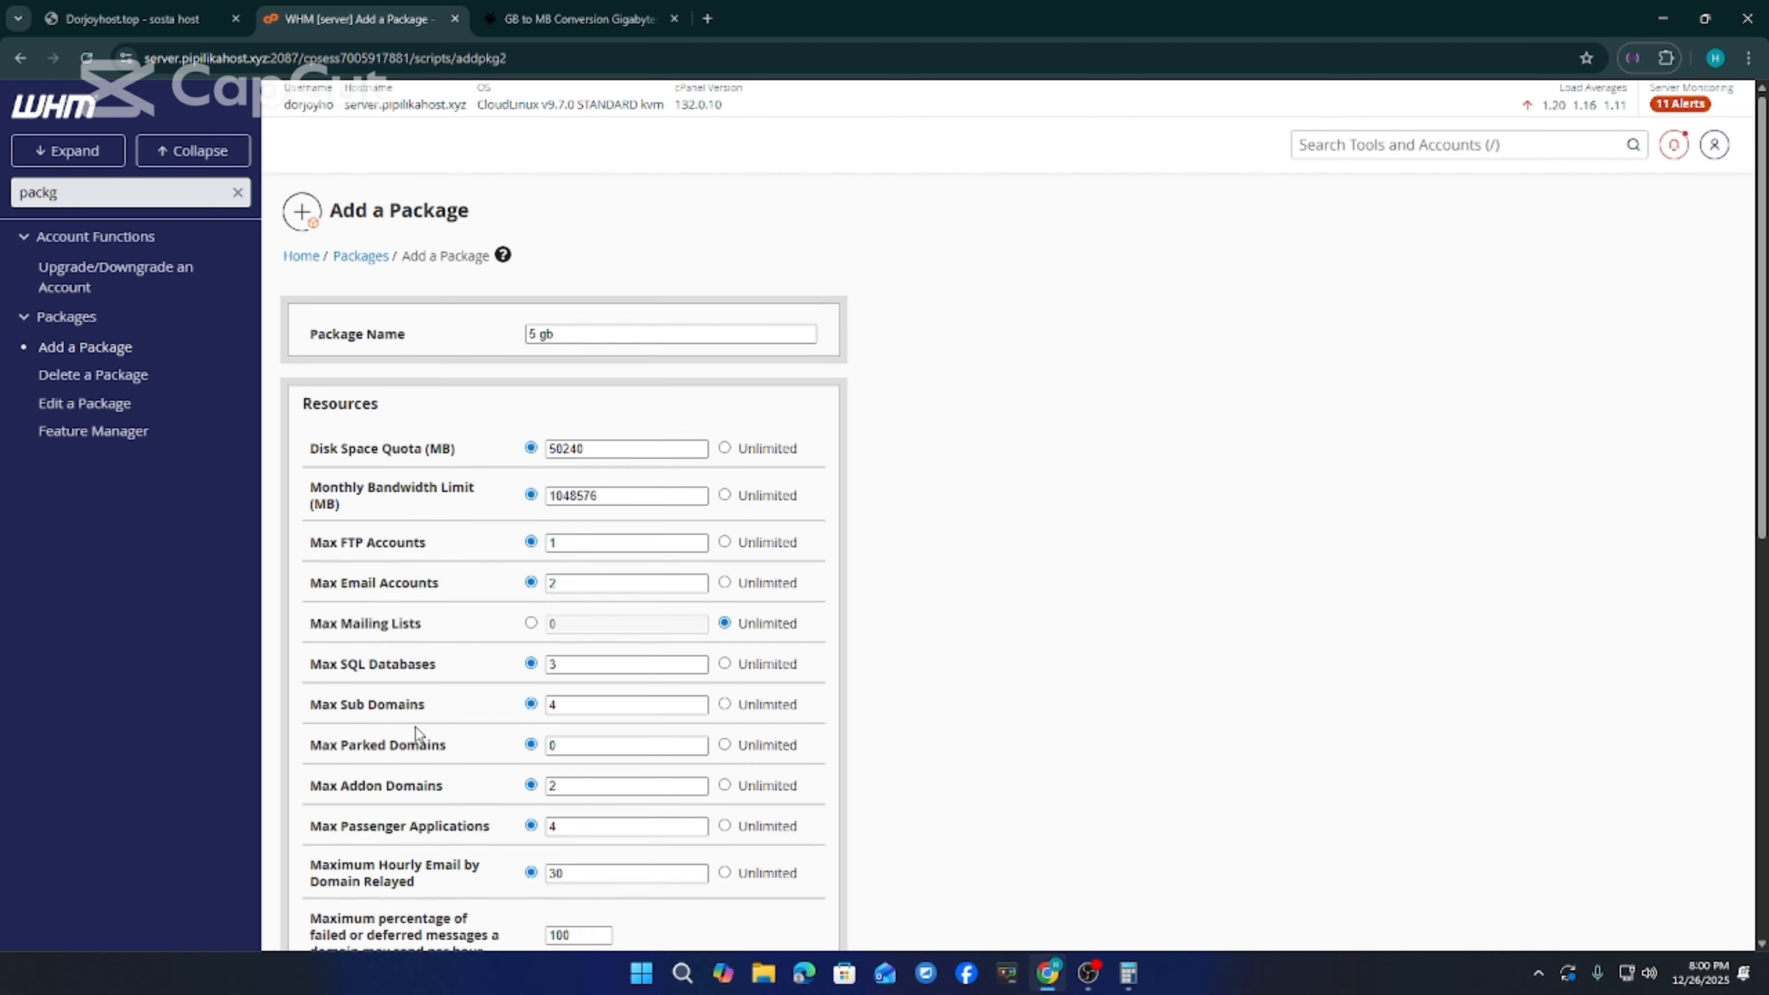
{"action": "scroll", "coordinate": [415, 727], "scroll_direction": "down", "scroll_amount": 2}
{"action": "left_click_drag", "start_coordinate": [307, 259], "coordinate": [304, 567]}
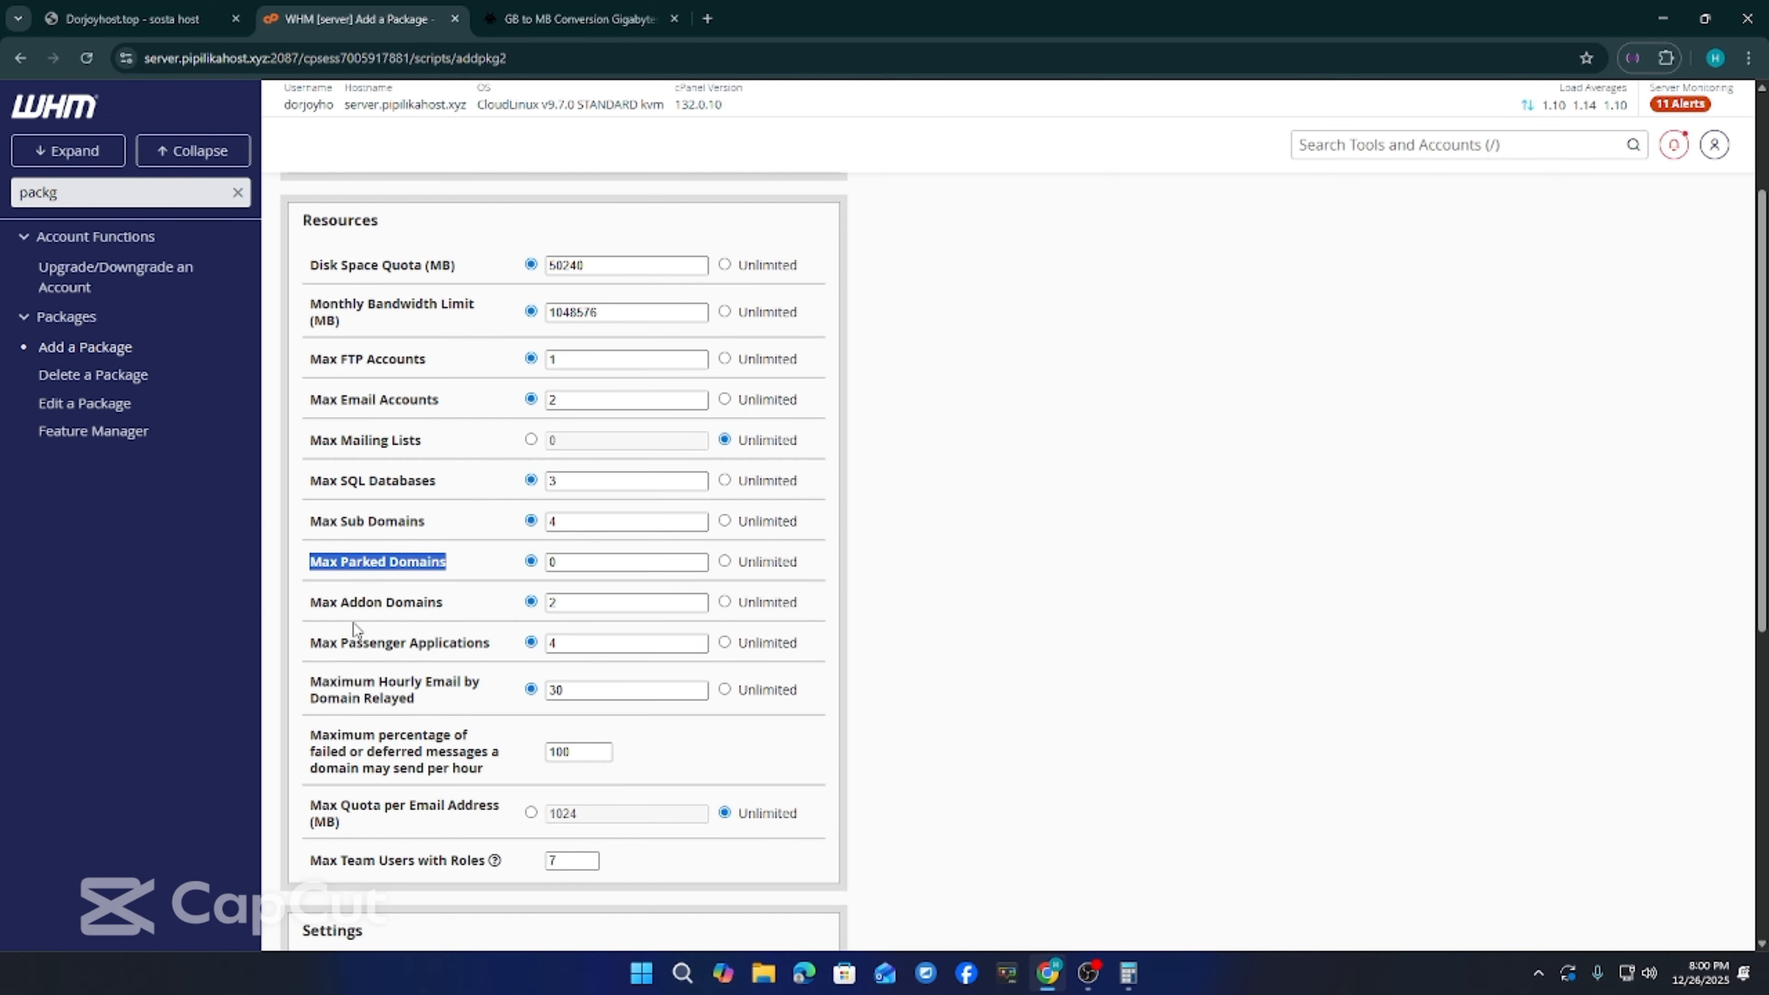
{"action": "left_click_drag", "start_coordinate": [448, 603], "coordinate": [348, 616]}
{"action": "left_click", "coordinate": [382, 652]}
{"action": "left_click_drag", "start_coordinate": [484, 648], "coordinate": [309, 650]}
{"action": "scroll", "coordinate": [449, 707], "scroll_direction": "up", "scroll_amount": 3}
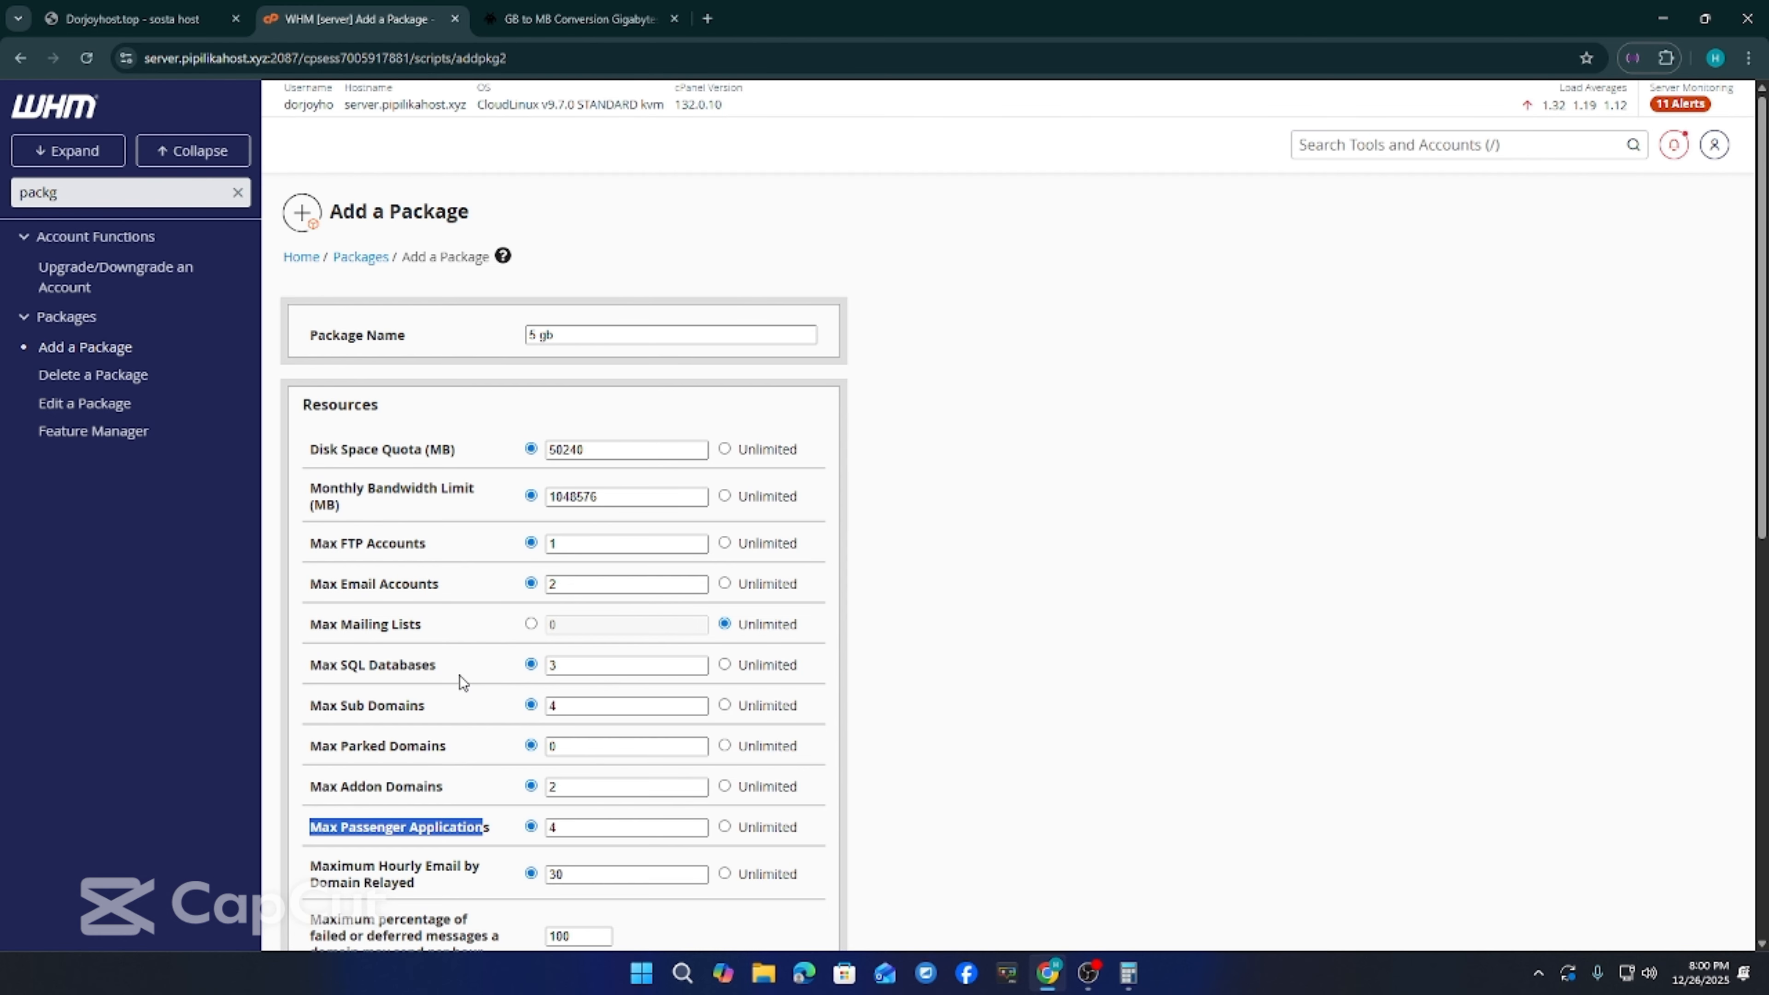
Look up the "5 gb" package on the Edit a Package page and select it
{"action": "left_click", "coordinate": [37, 115]}
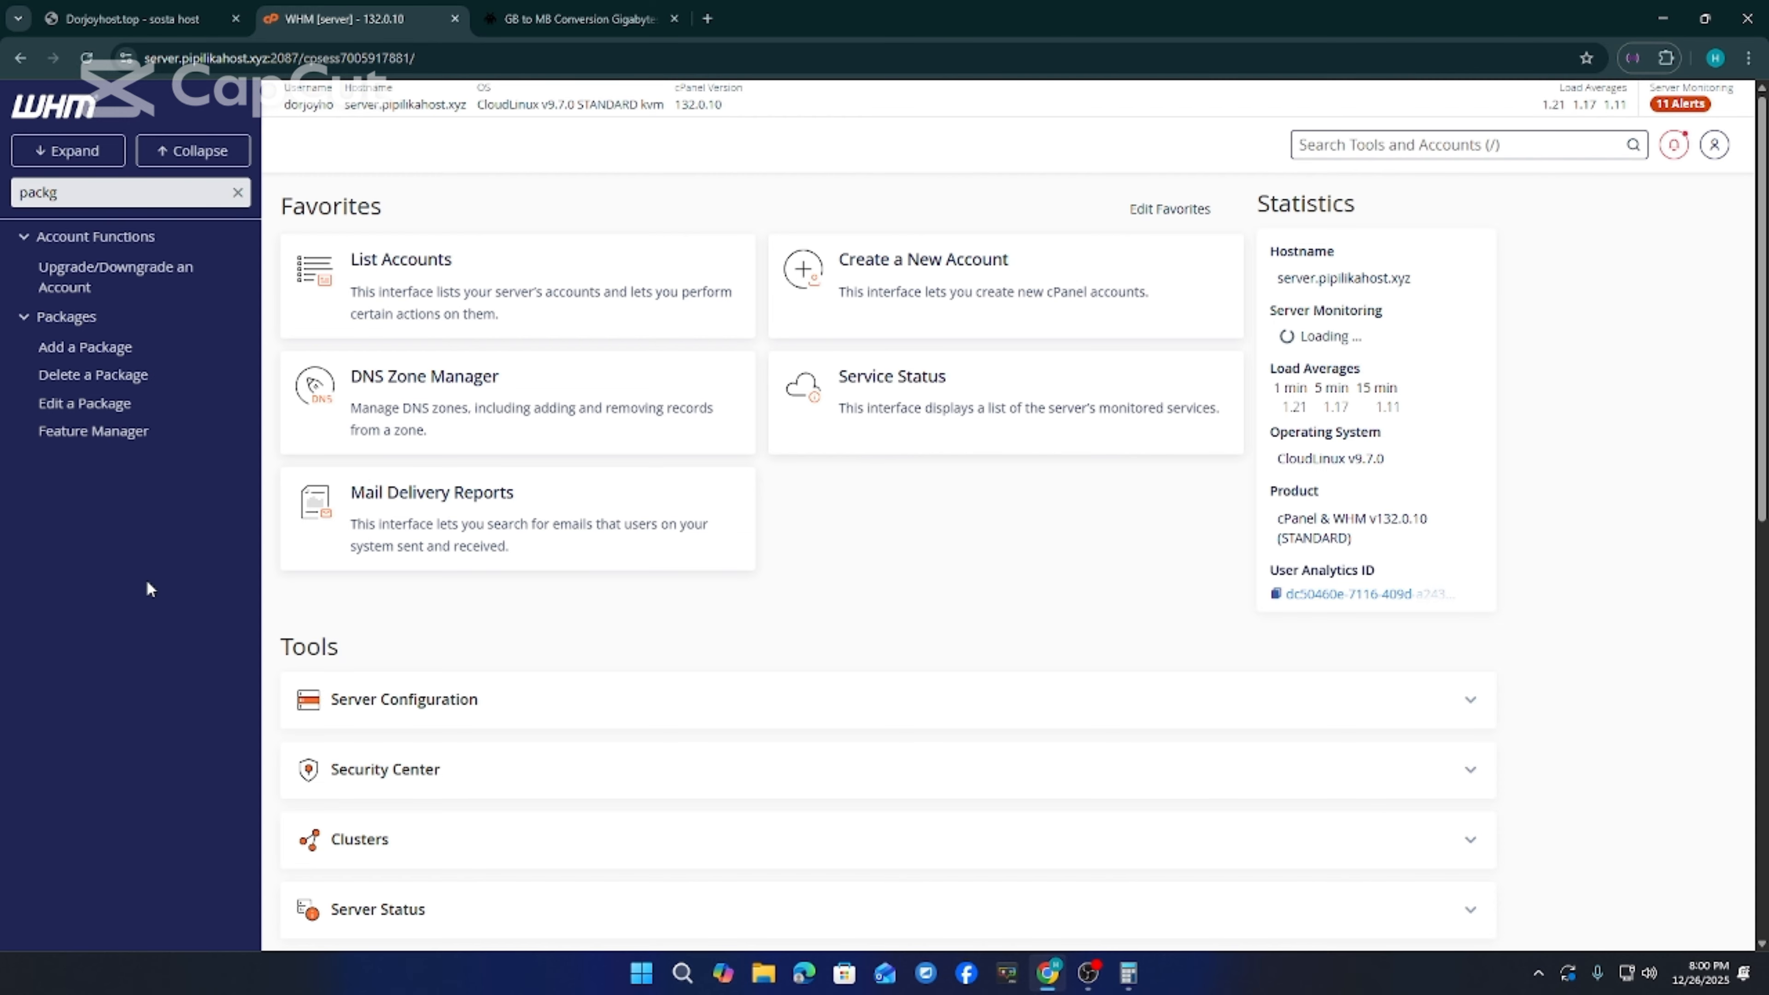
{"action": "left_click", "coordinate": [86, 406]}
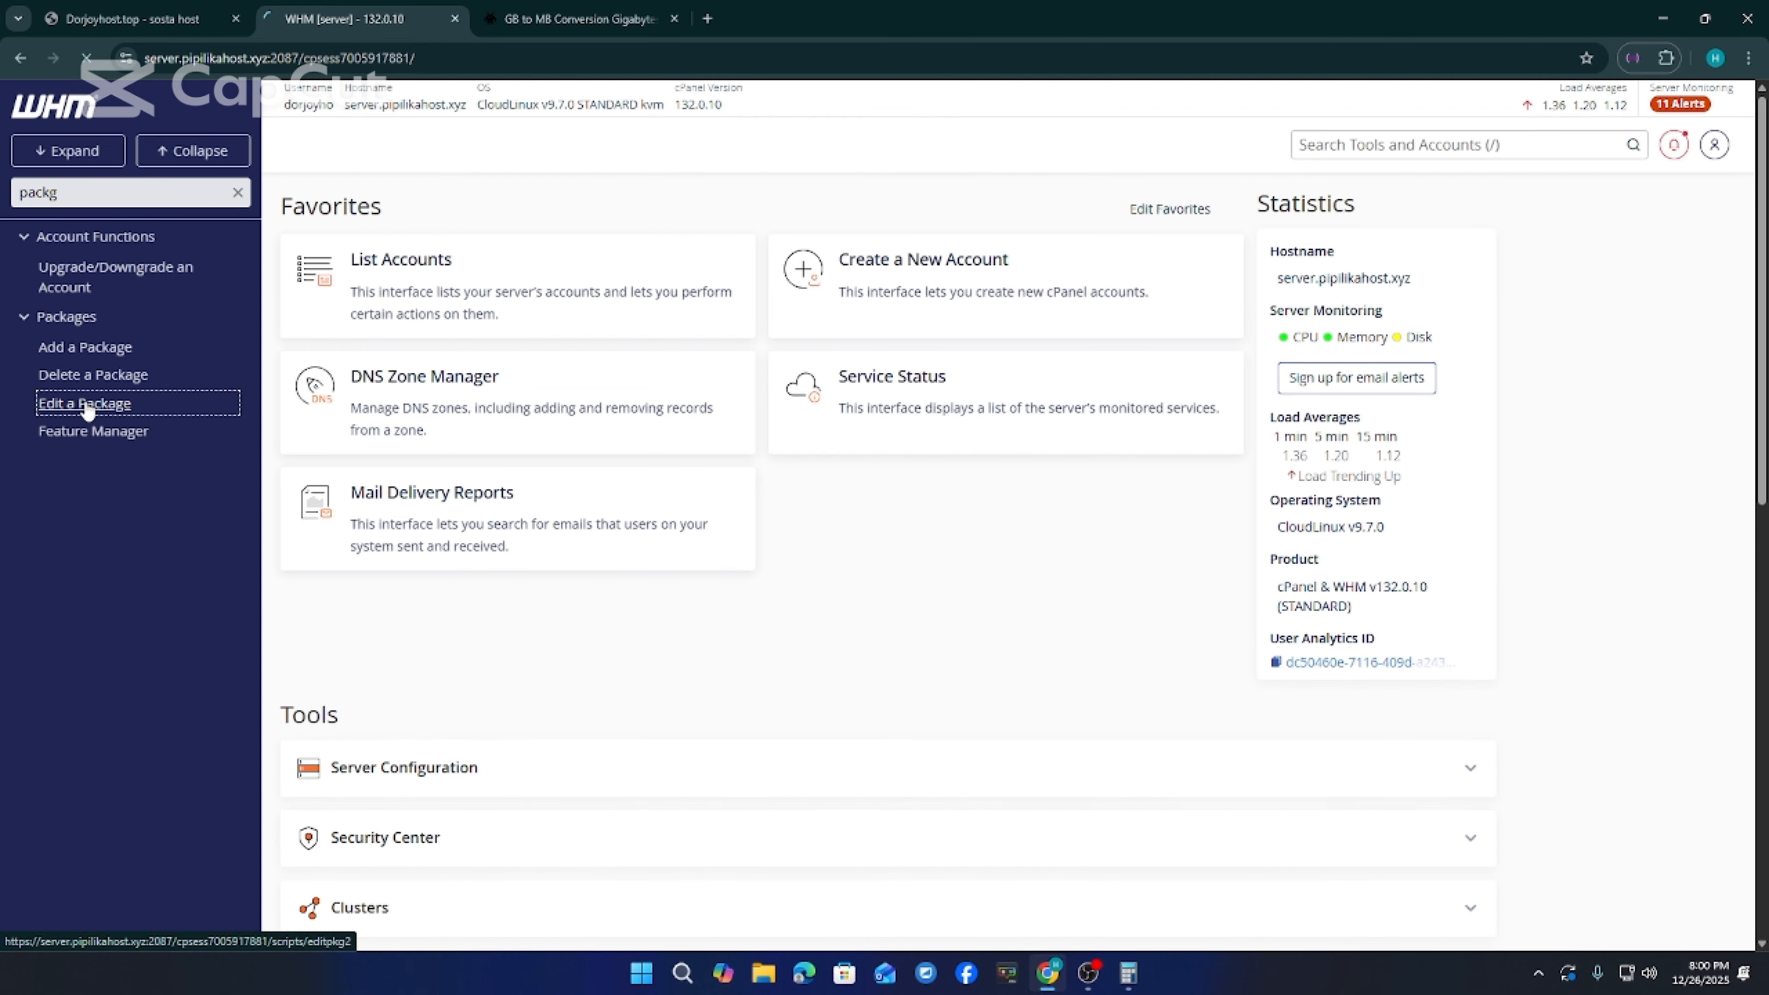
{"action": "left_click", "coordinate": [341, 360]}
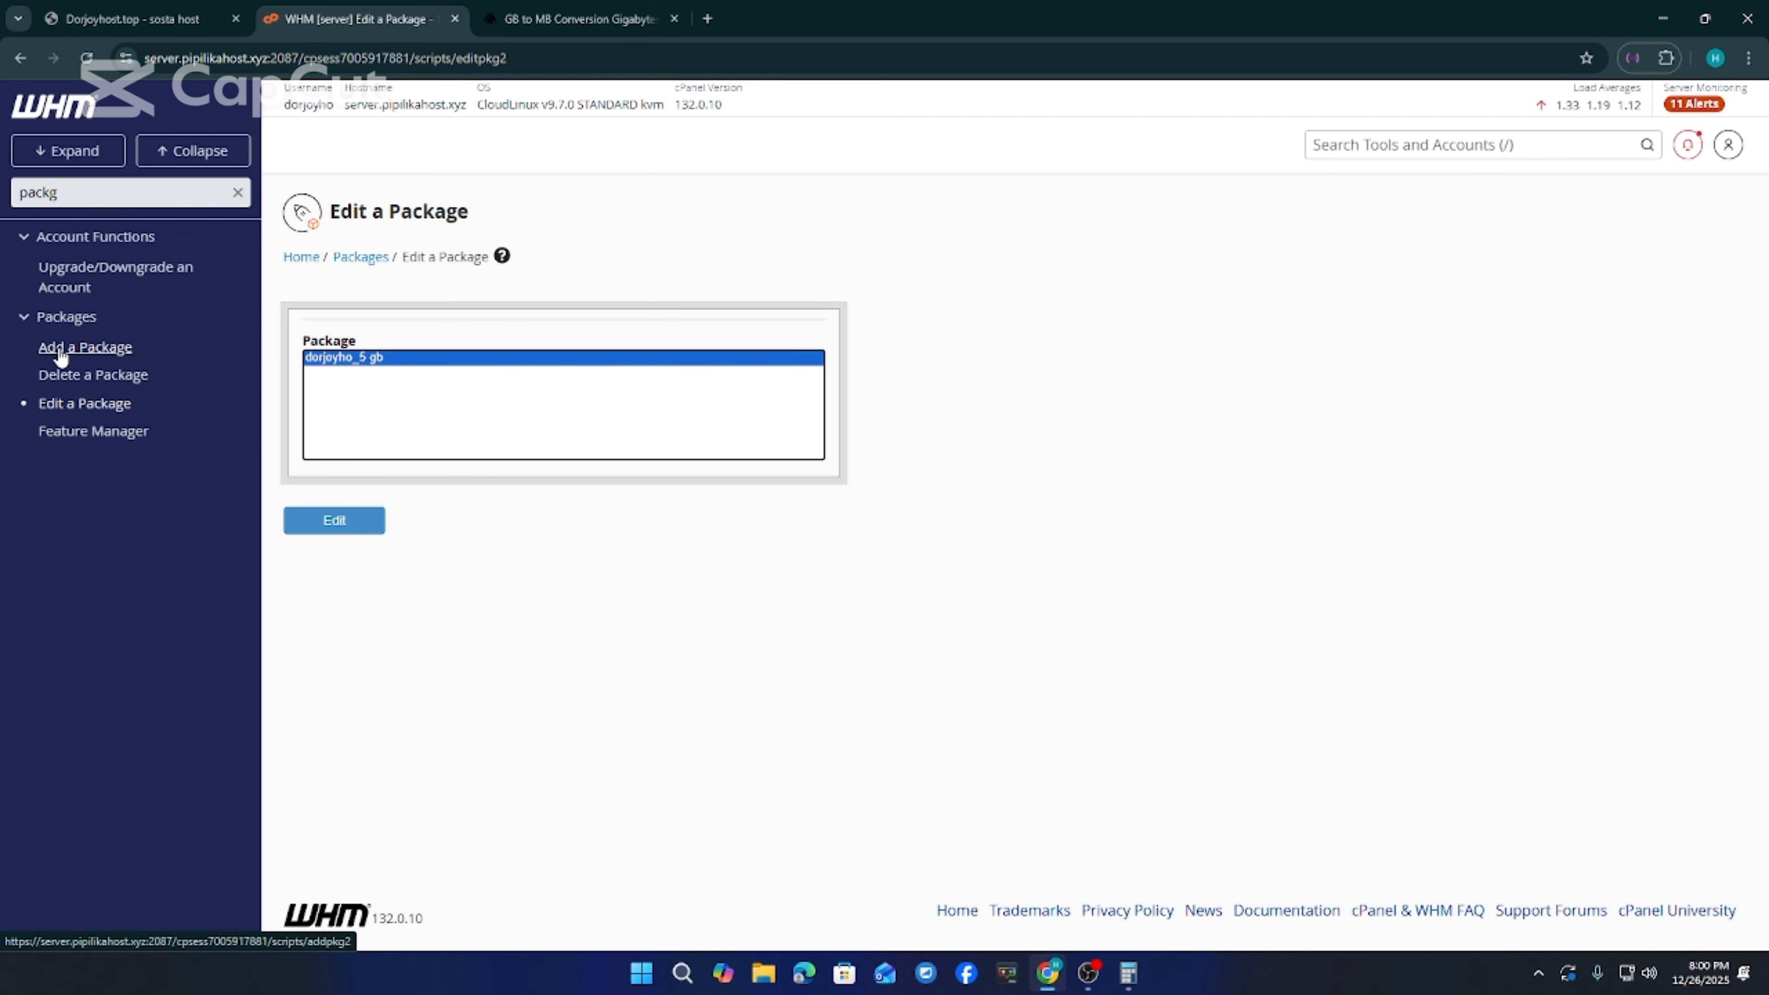
View the Delete a Package page, clear the tool search and return to the WHM home page
{"action": "left_click", "coordinate": [113, 377]}
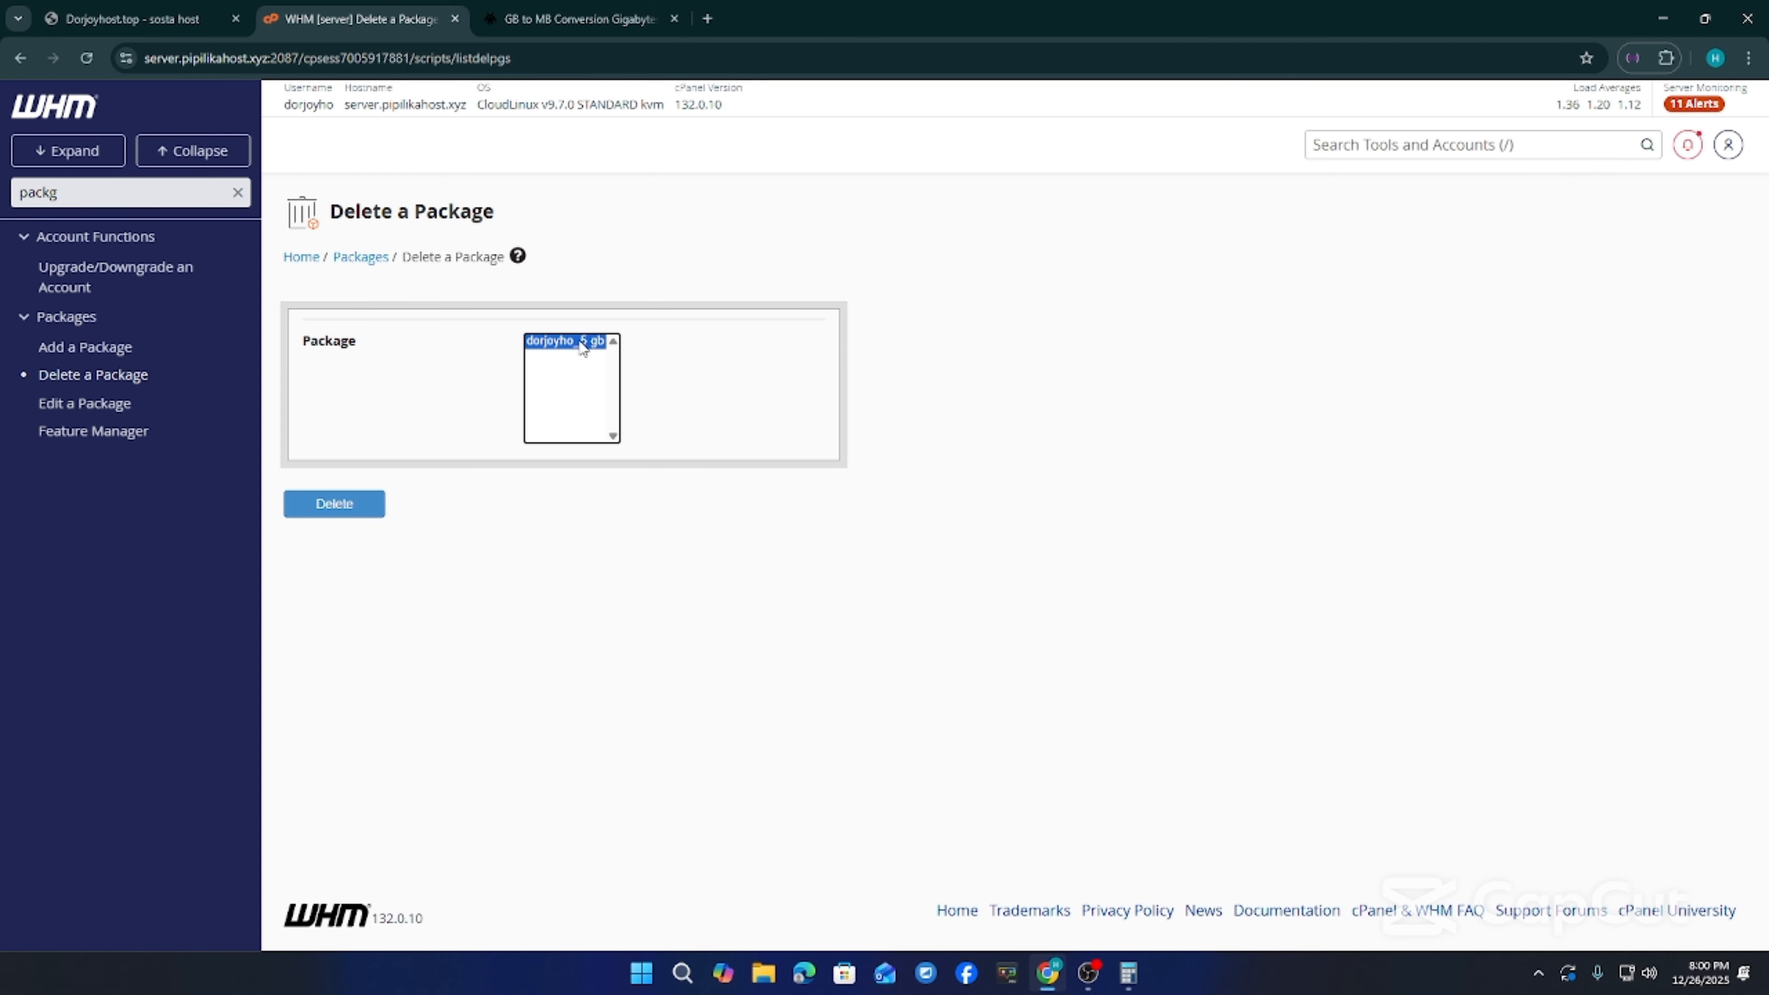
{"action": "left_click", "coordinate": [237, 193]}
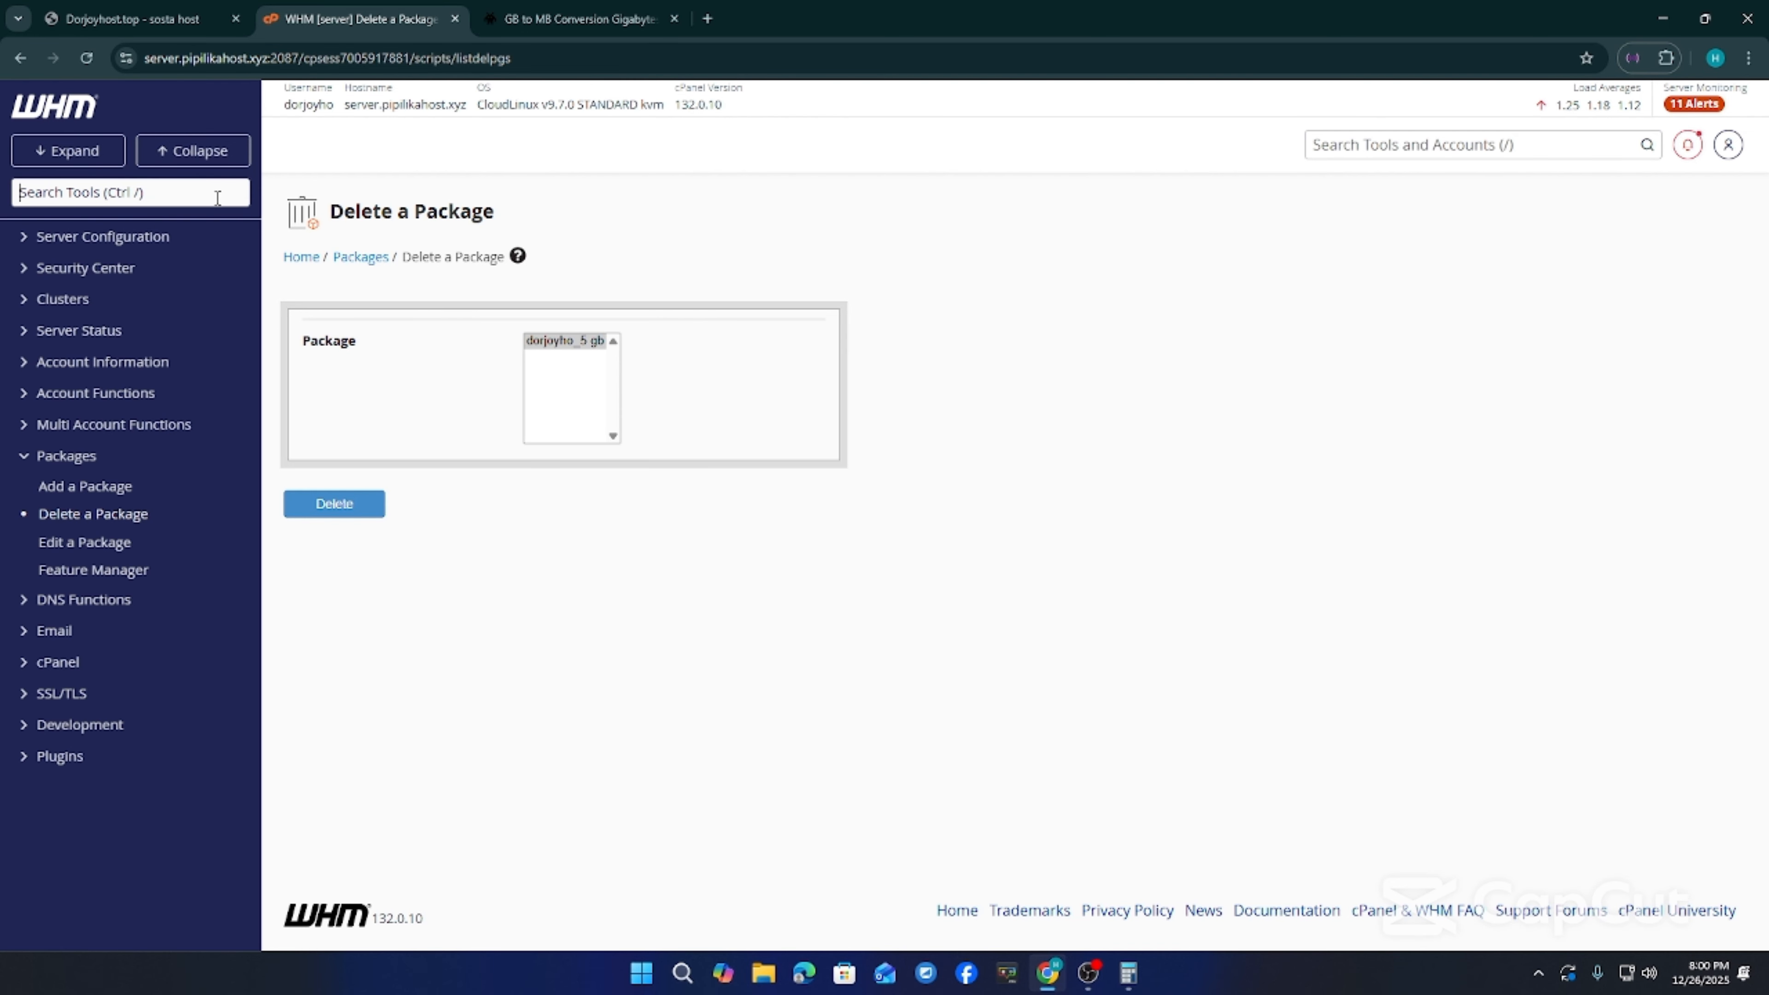
{"action": "left_click", "coordinate": [79, 115]}
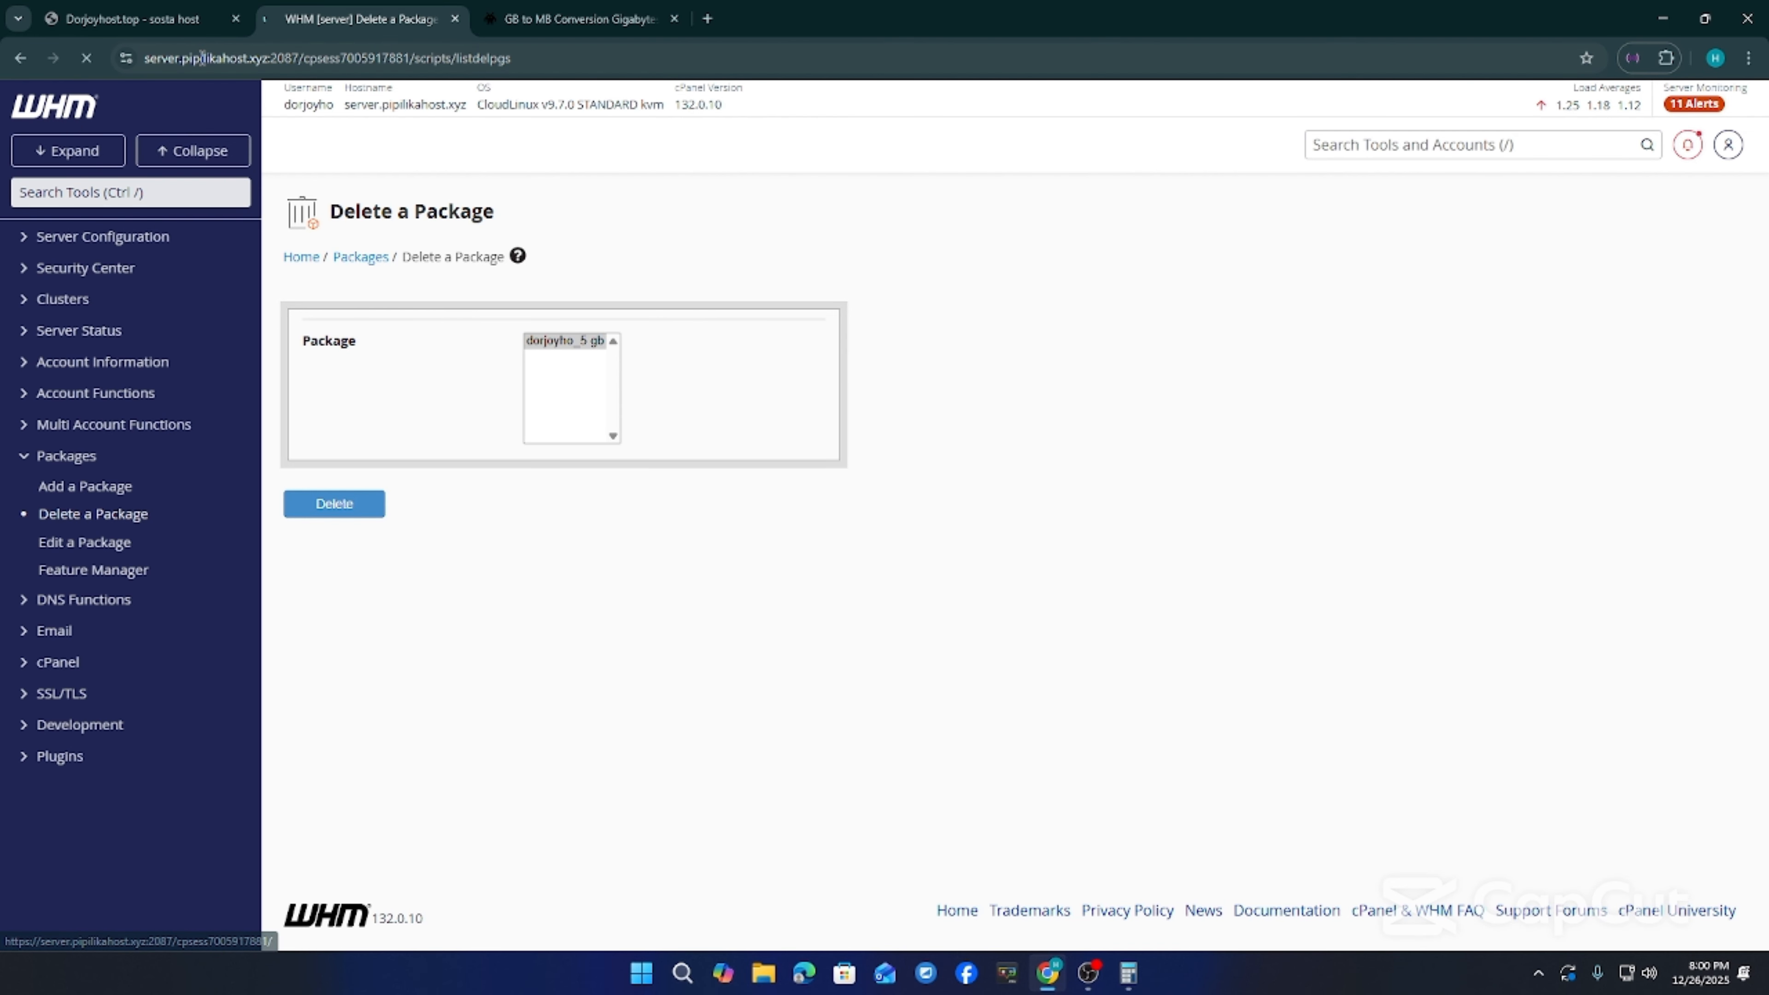
Review the reseller hosting product's details page in the sostahost.com client area
{"action": "left_click", "coordinate": [187, 11]}
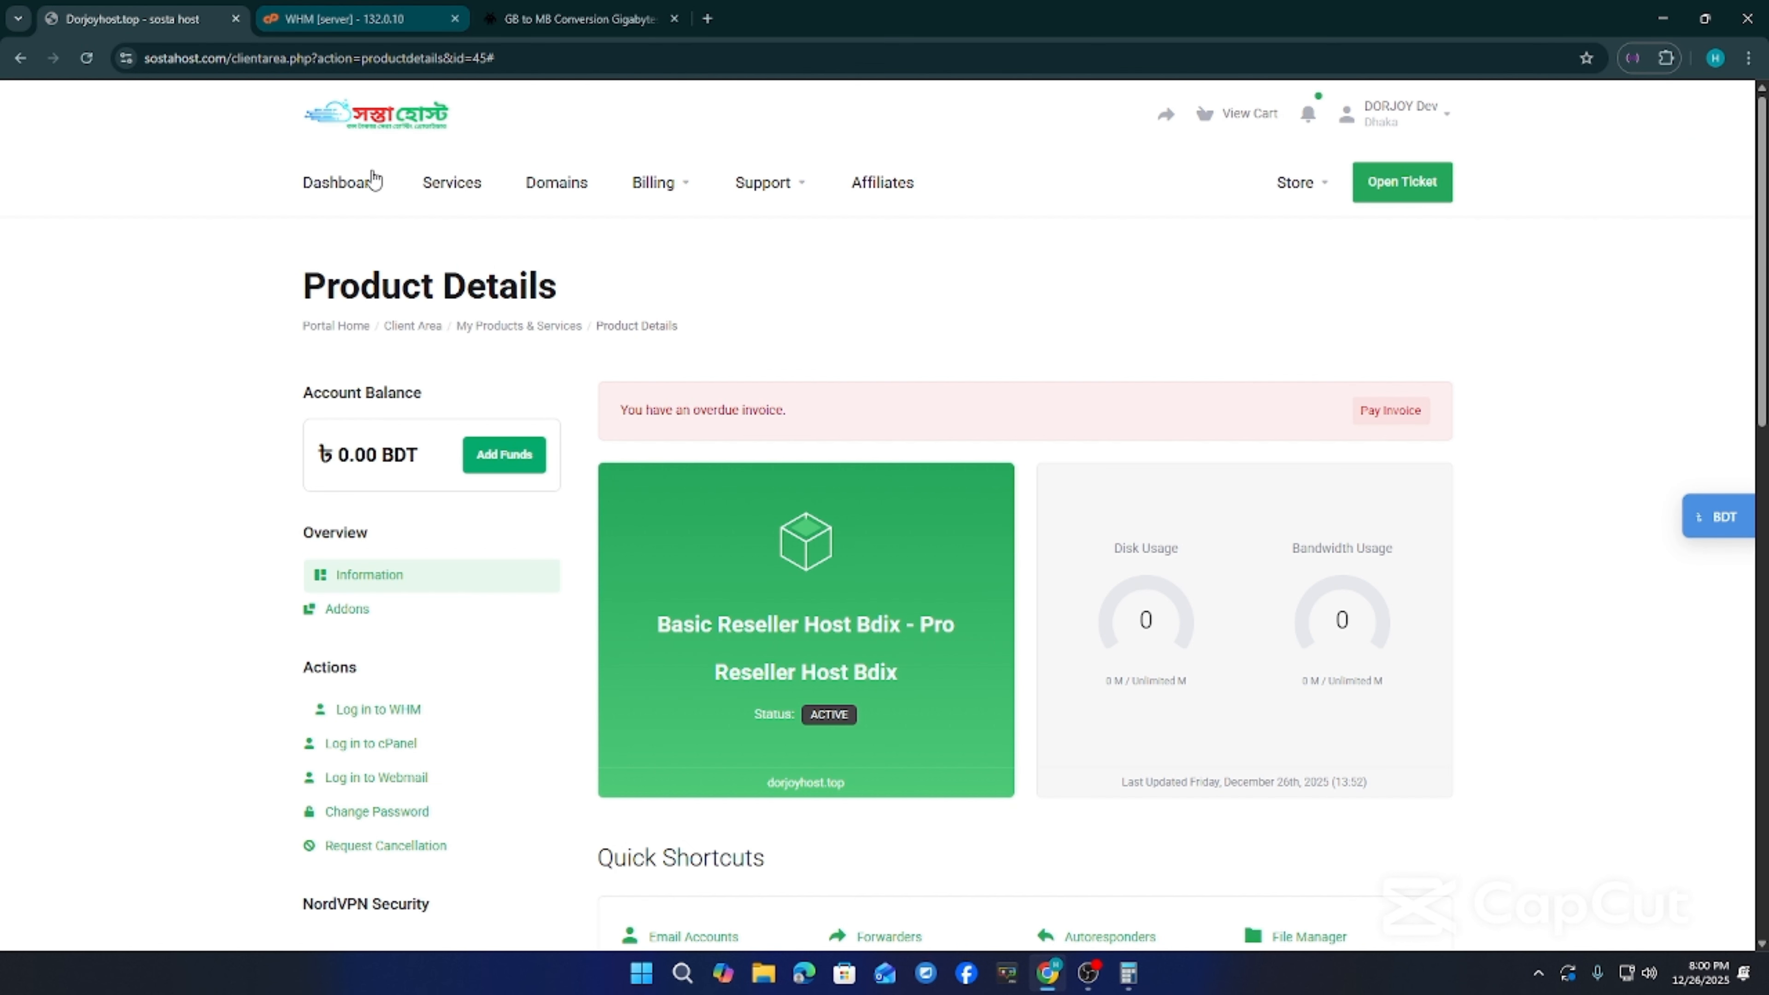
{"action": "scroll", "coordinate": [438, 711], "scroll_direction": "down", "scroll_amount": 4}
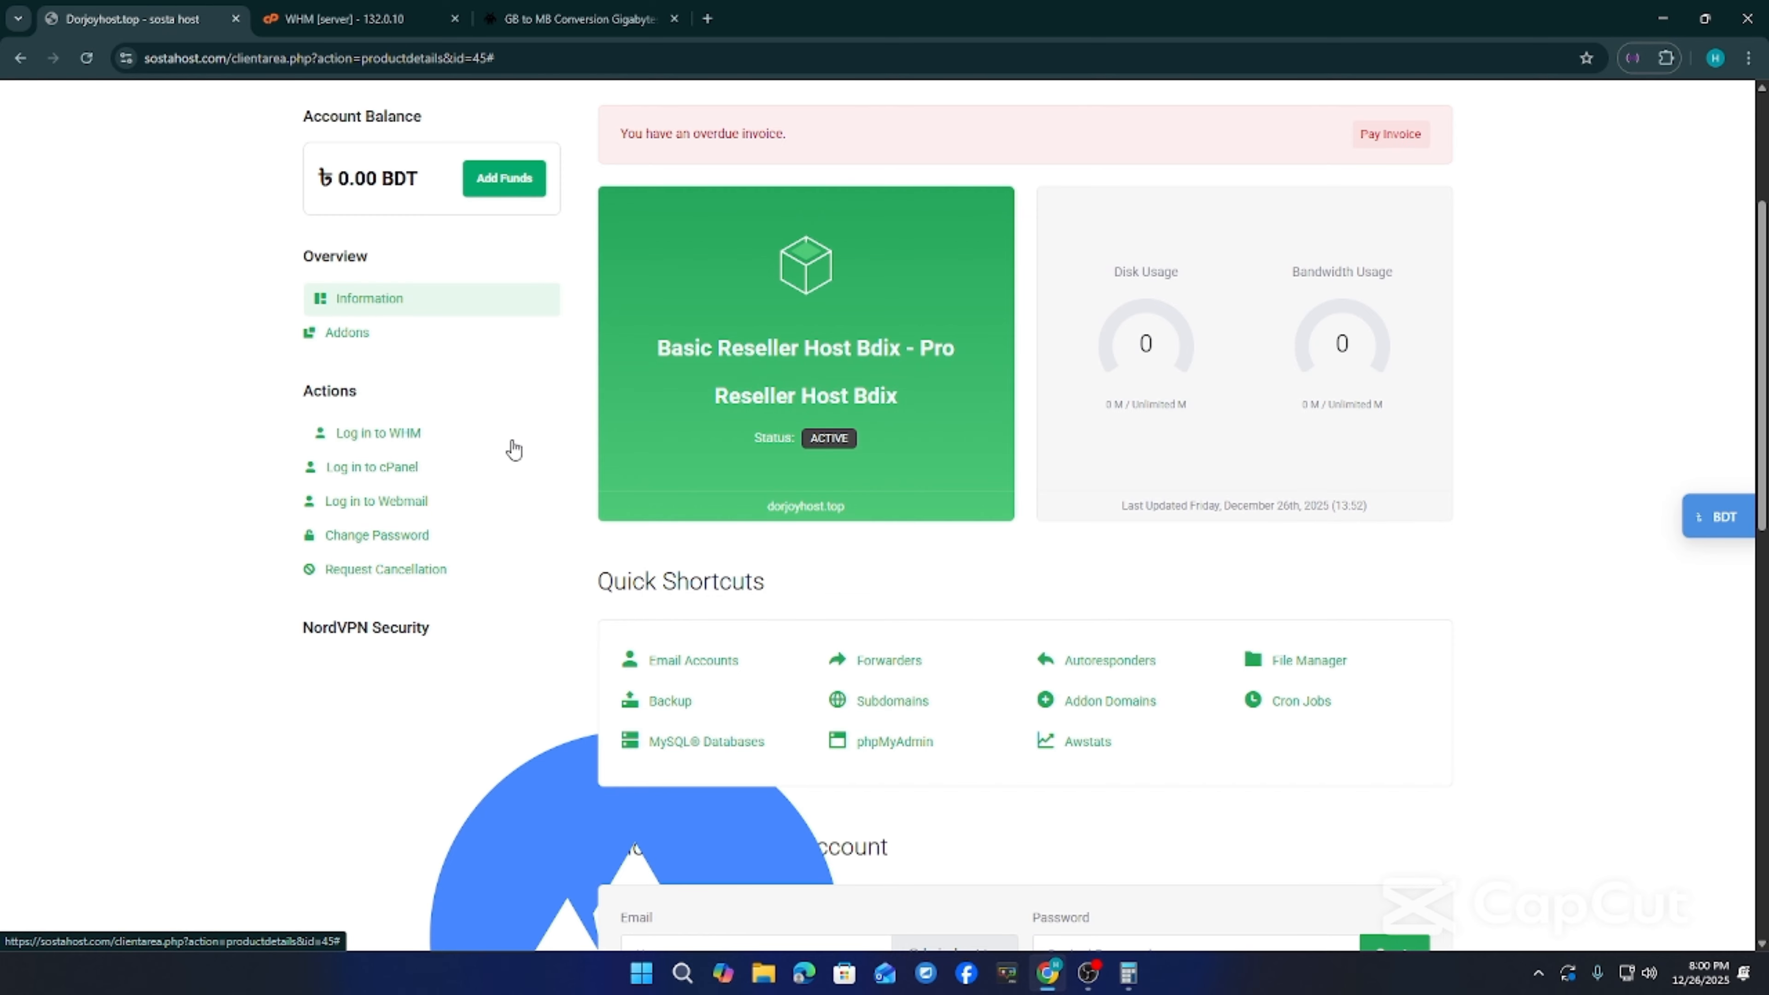
{"action": "left_click", "coordinate": [390, 20]}
{"action": "left_click", "coordinate": [223, 19]}
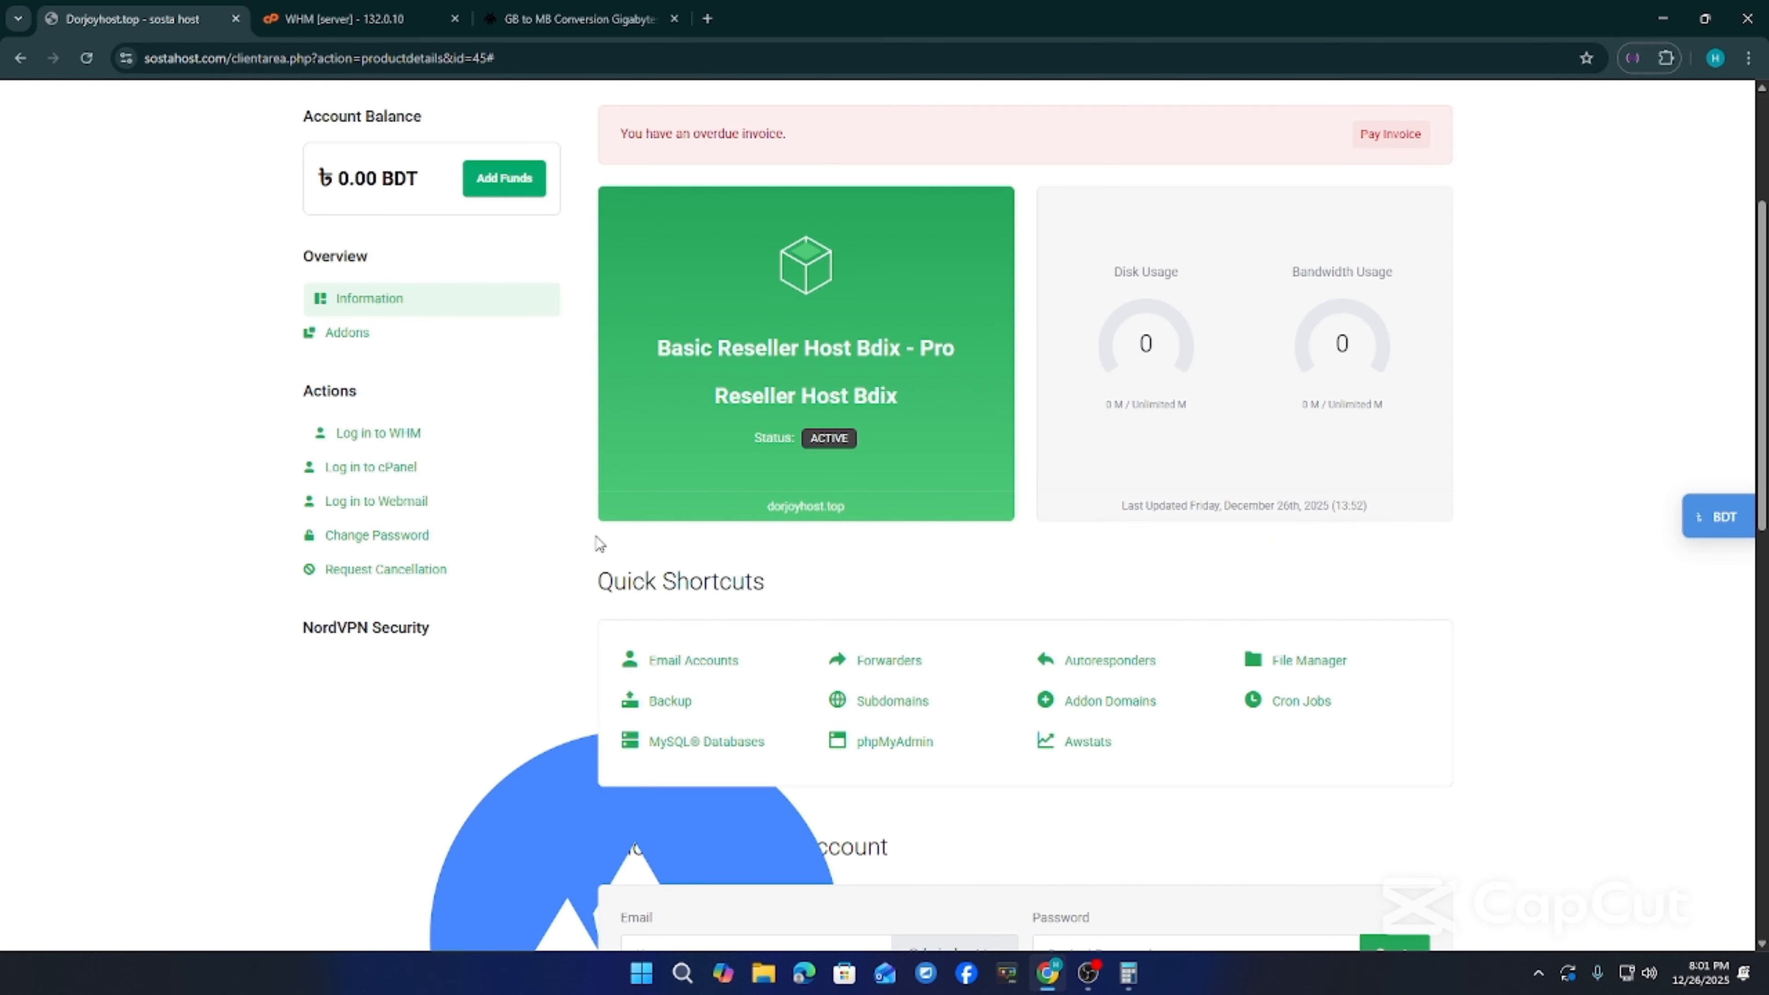
{"action": "scroll", "coordinate": [606, 564], "scroll_direction": "up", "scroll_amount": 1}
{"action": "scroll", "coordinate": [642, 618], "scroll_direction": "down", "scroll_amount": 3}
{"action": "scroll", "coordinate": [673, 697], "scroll_direction": "up", "scroll_amount": 5}
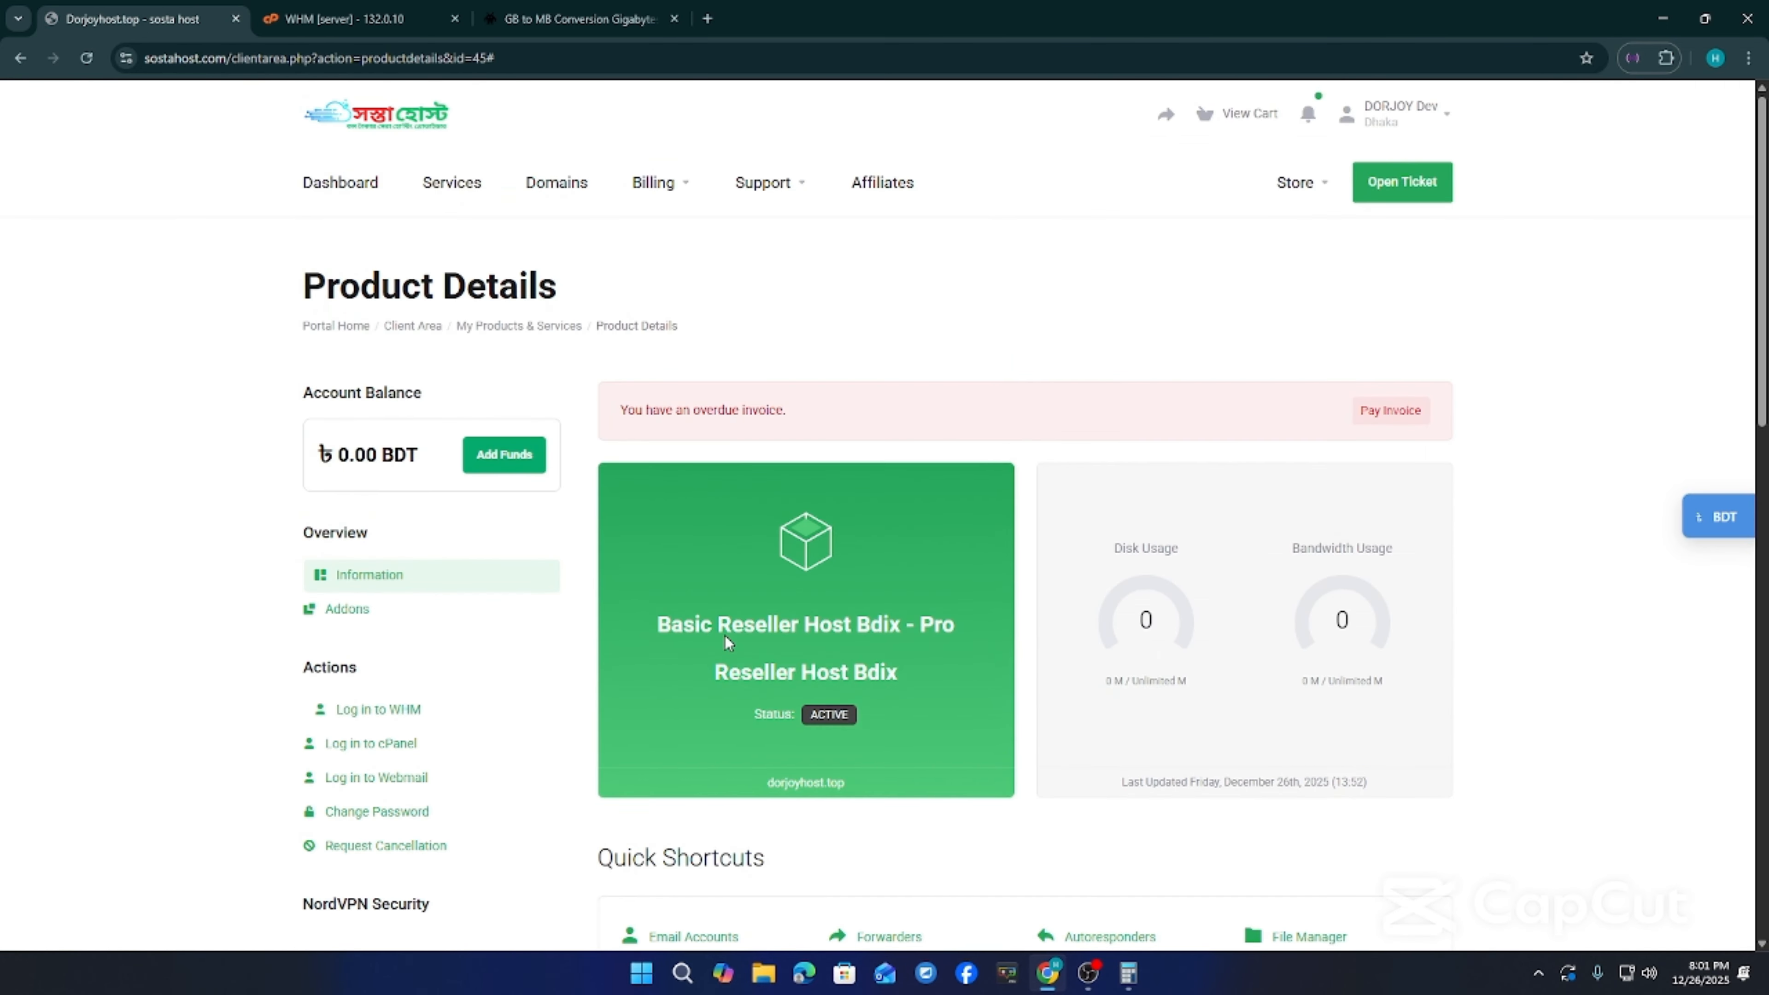
Go to the client area's services list and open the reseller product's website, dorjoyhost.top
{"action": "left_click", "coordinate": [373, 124]}
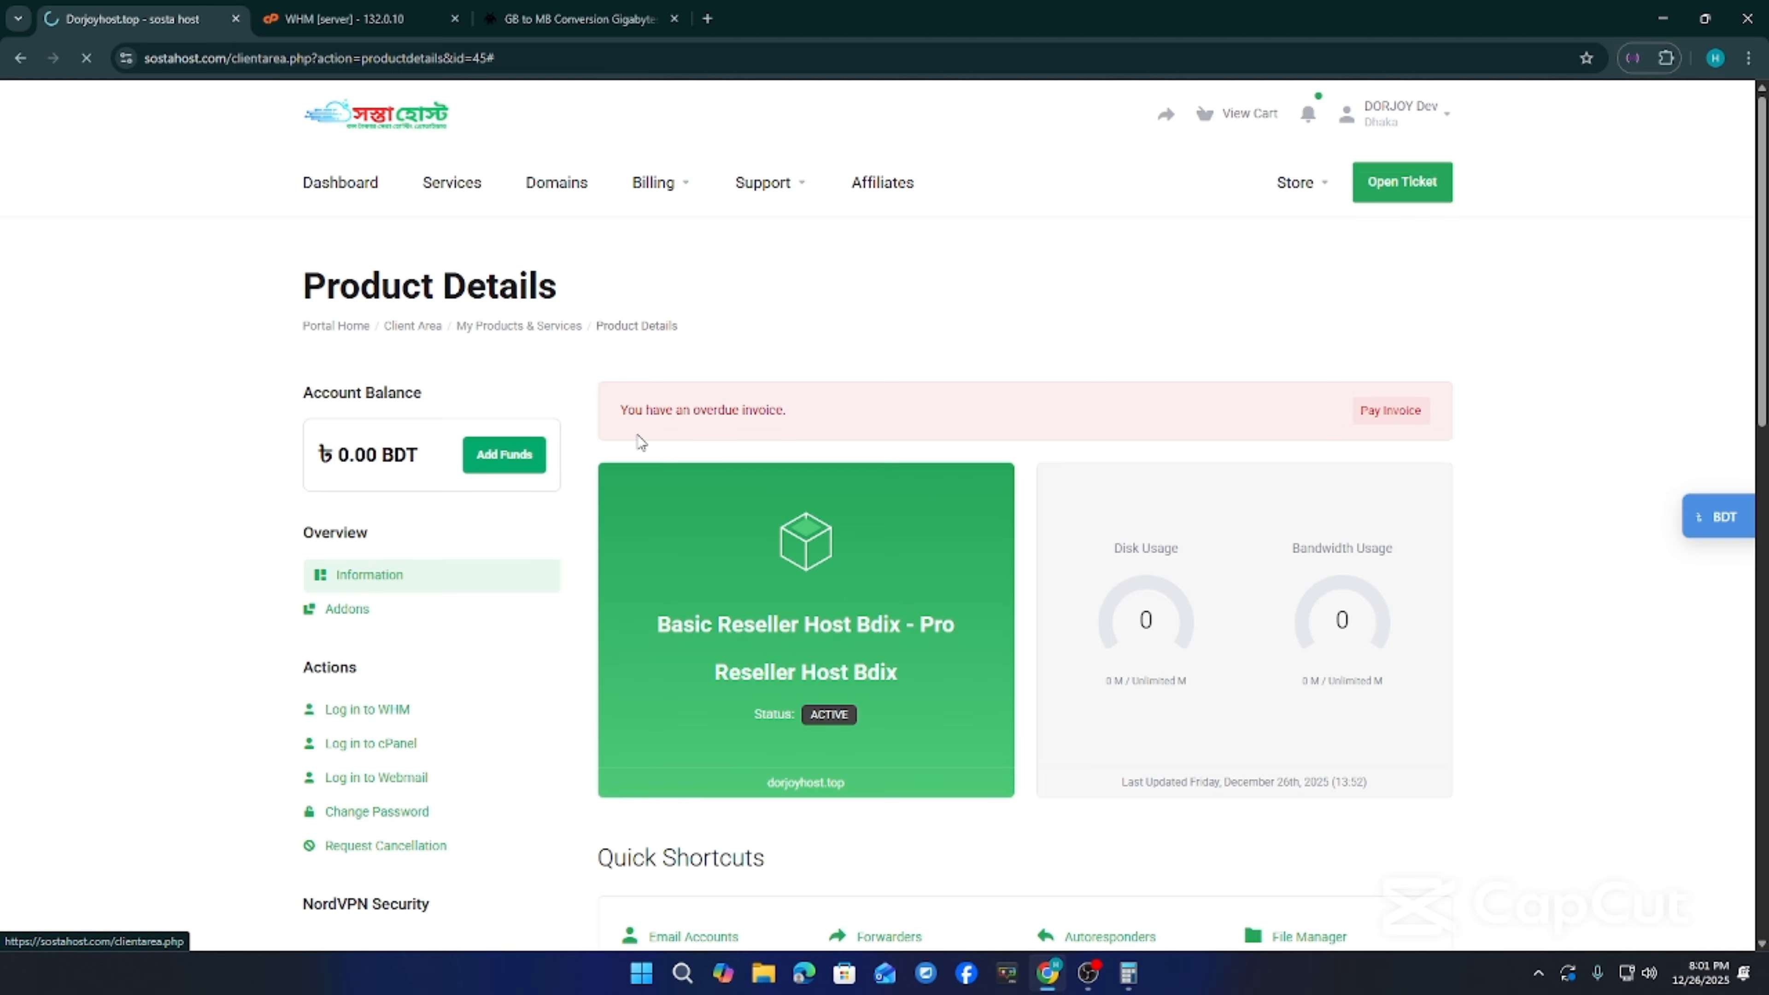
{"action": "scroll", "coordinate": [759, 663], "scroll_direction": "down", "scroll_amount": 3}
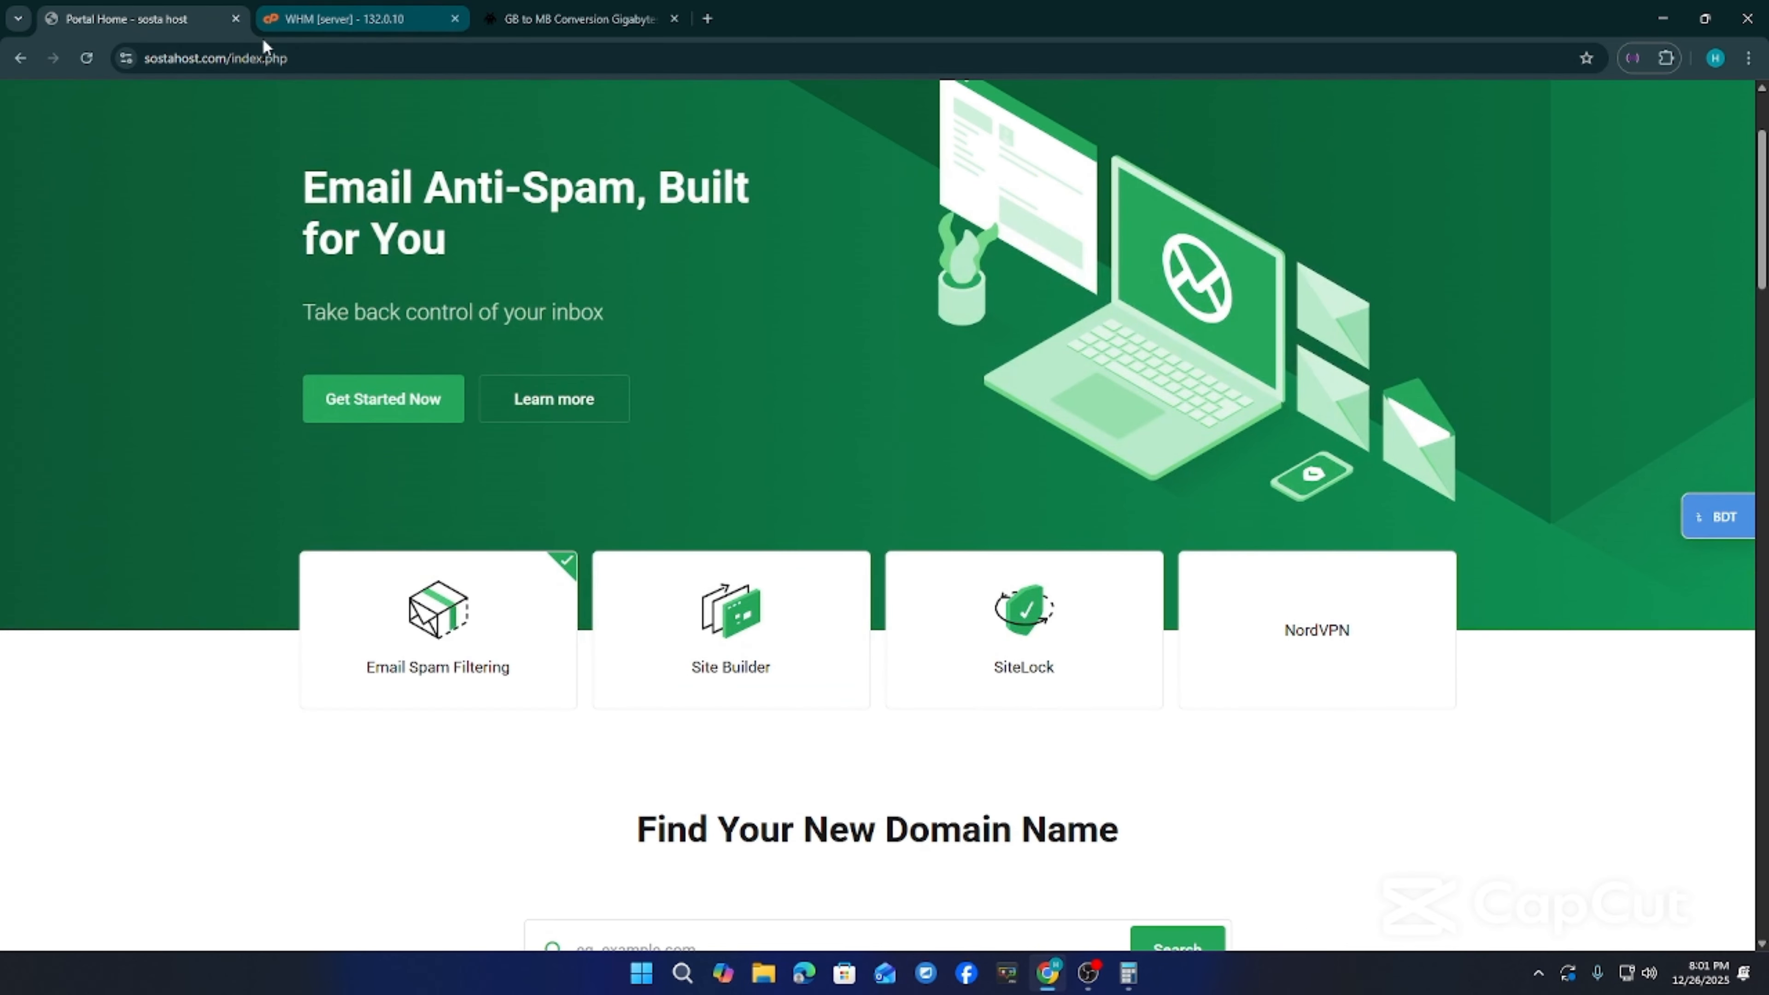
{"action": "scroll", "coordinate": [376, 257], "scroll_direction": "up", "scroll_amount": 3}
{"action": "left_click", "coordinate": [452, 186]}
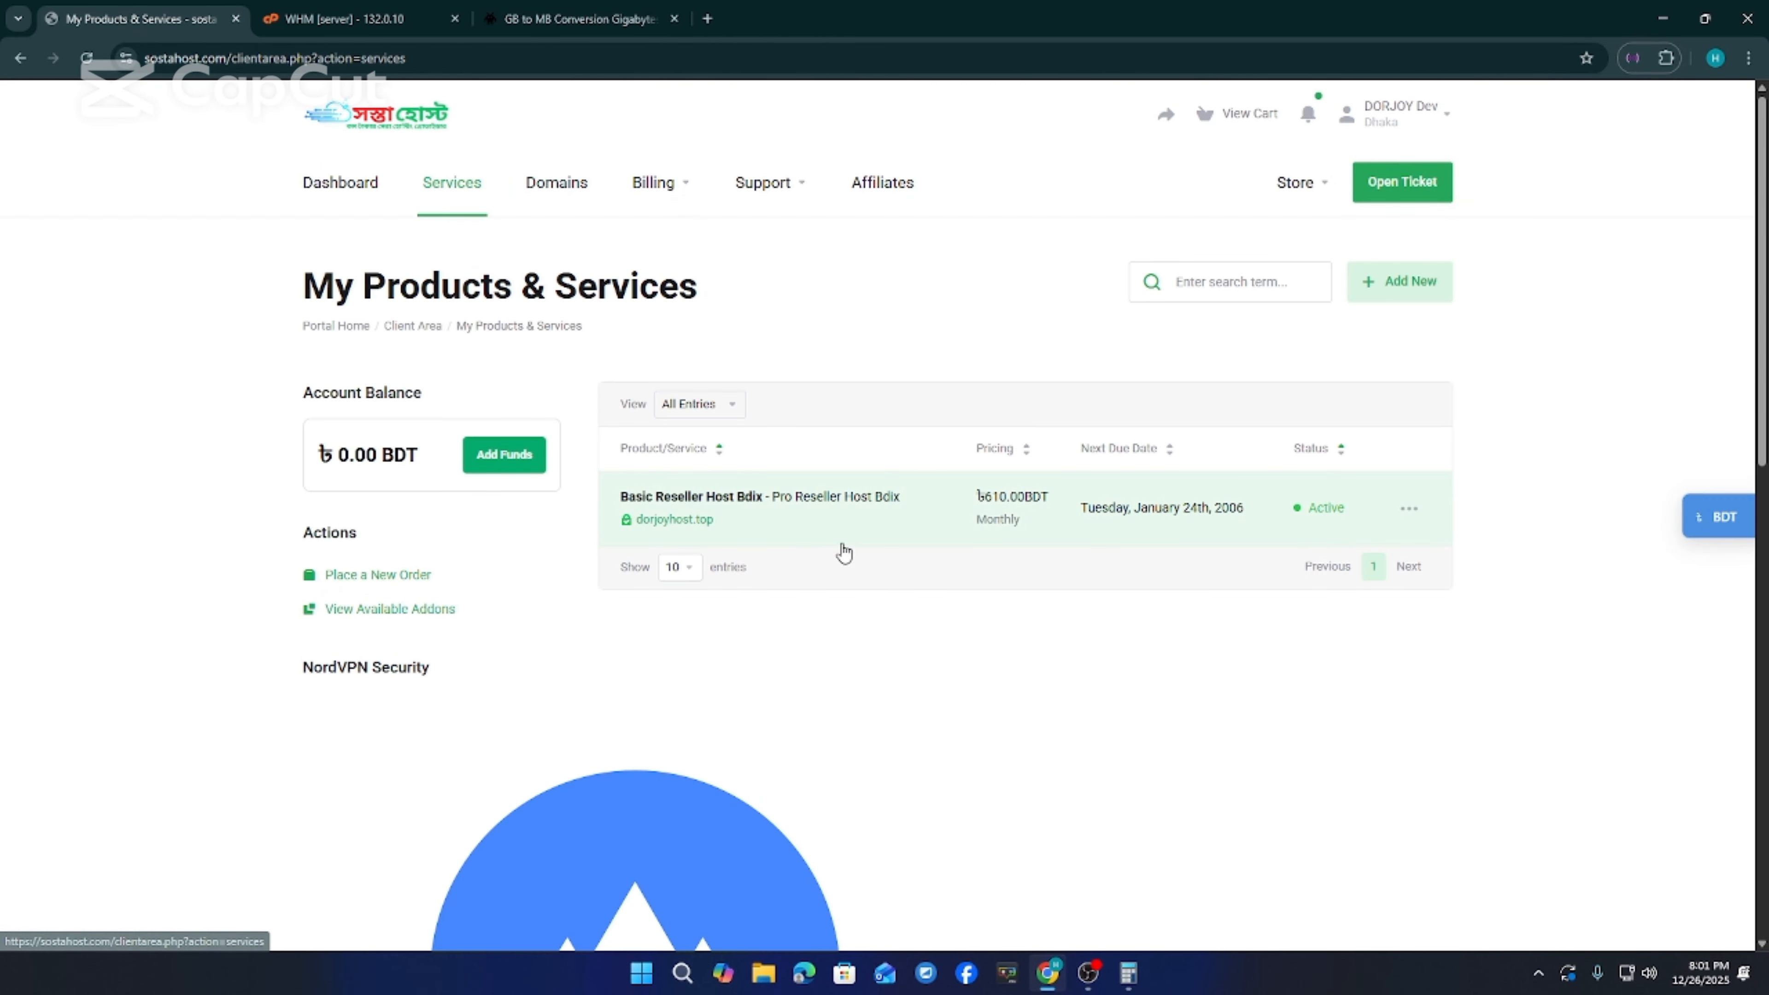
{"action": "left_click", "coordinate": [674, 531]}
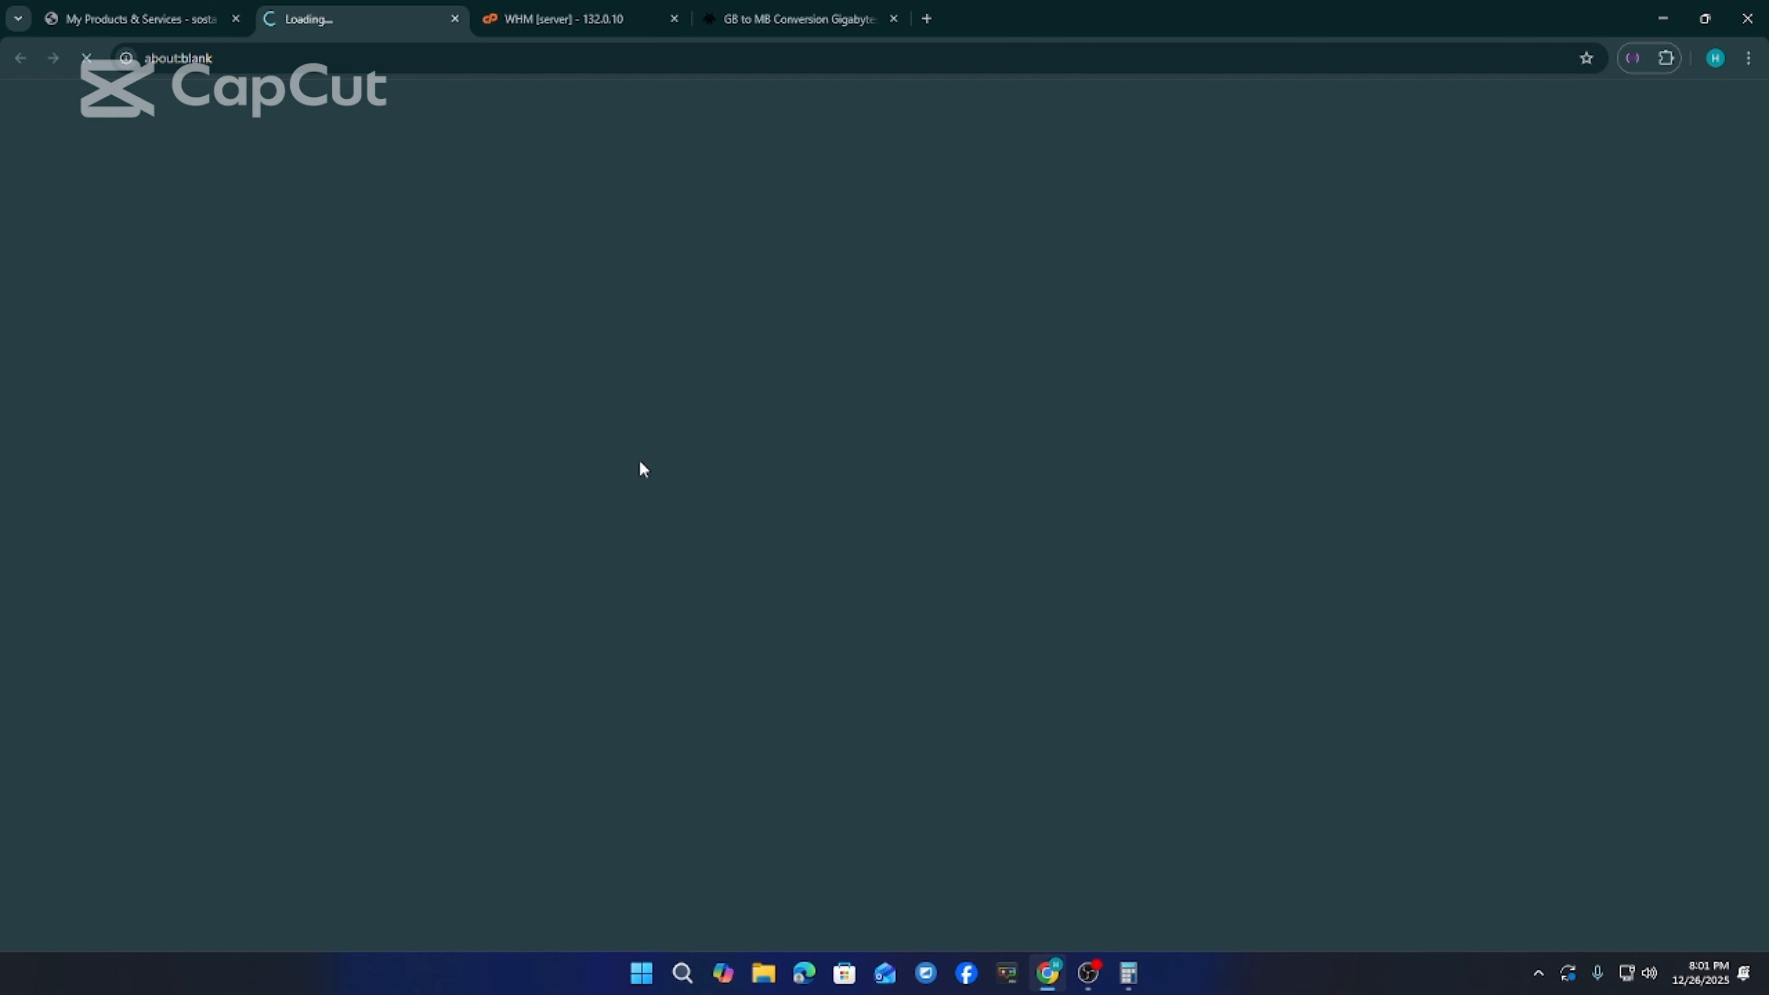
Close the GB to MB conversion page and the WHM page
{"action": "left_click", "coordinate": [507, 17]}
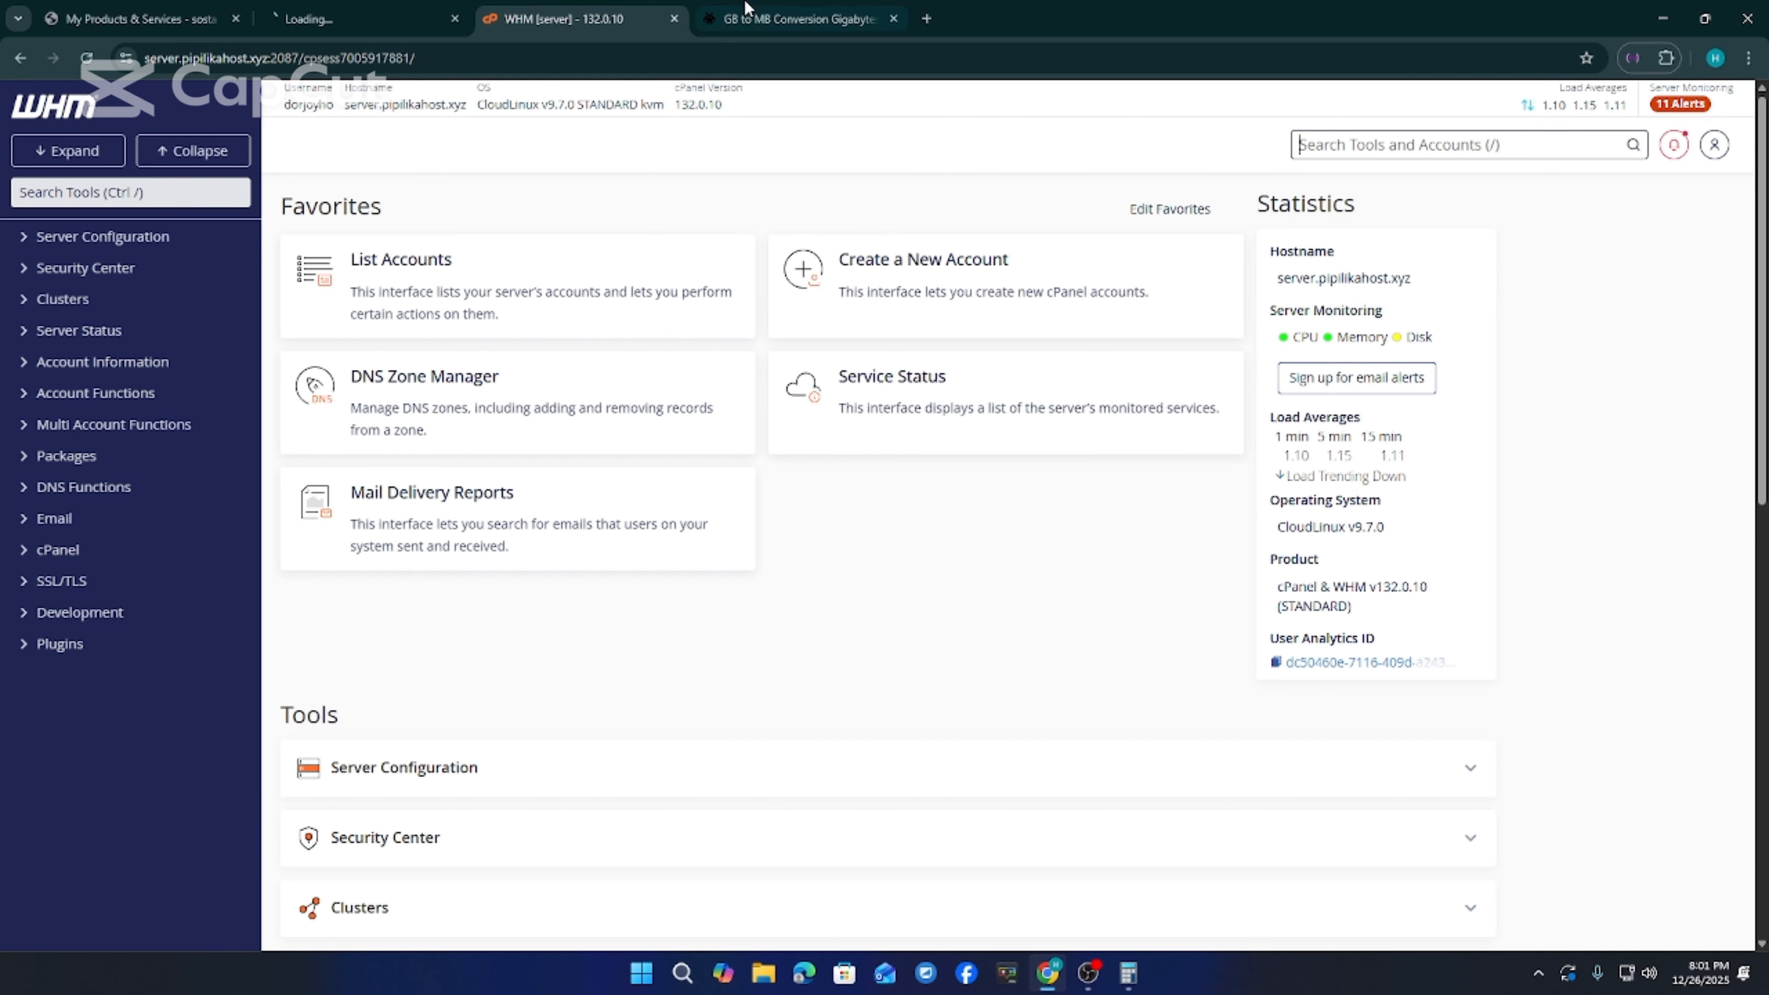
{"action": "left_click", "coordinate": [738, 17]}
{"action": "left_click", "coordinate": [894, 19]}
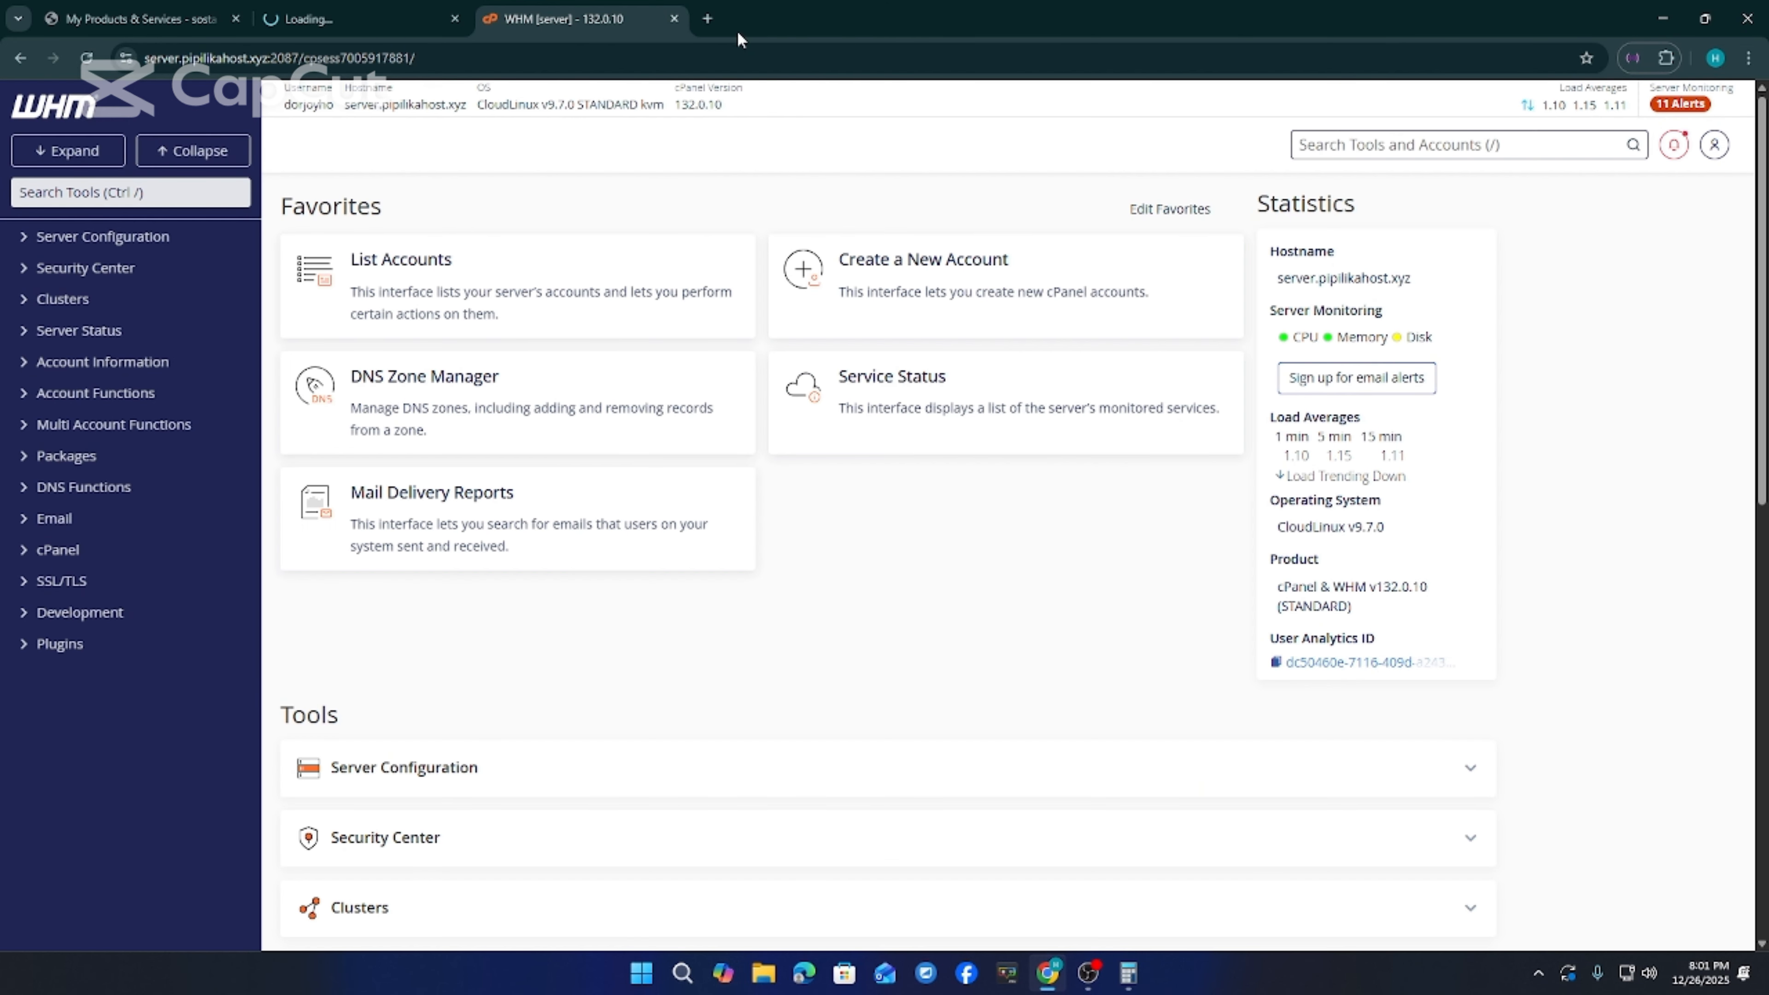
{"action": "left_click", "coordinate": [674, 19]}
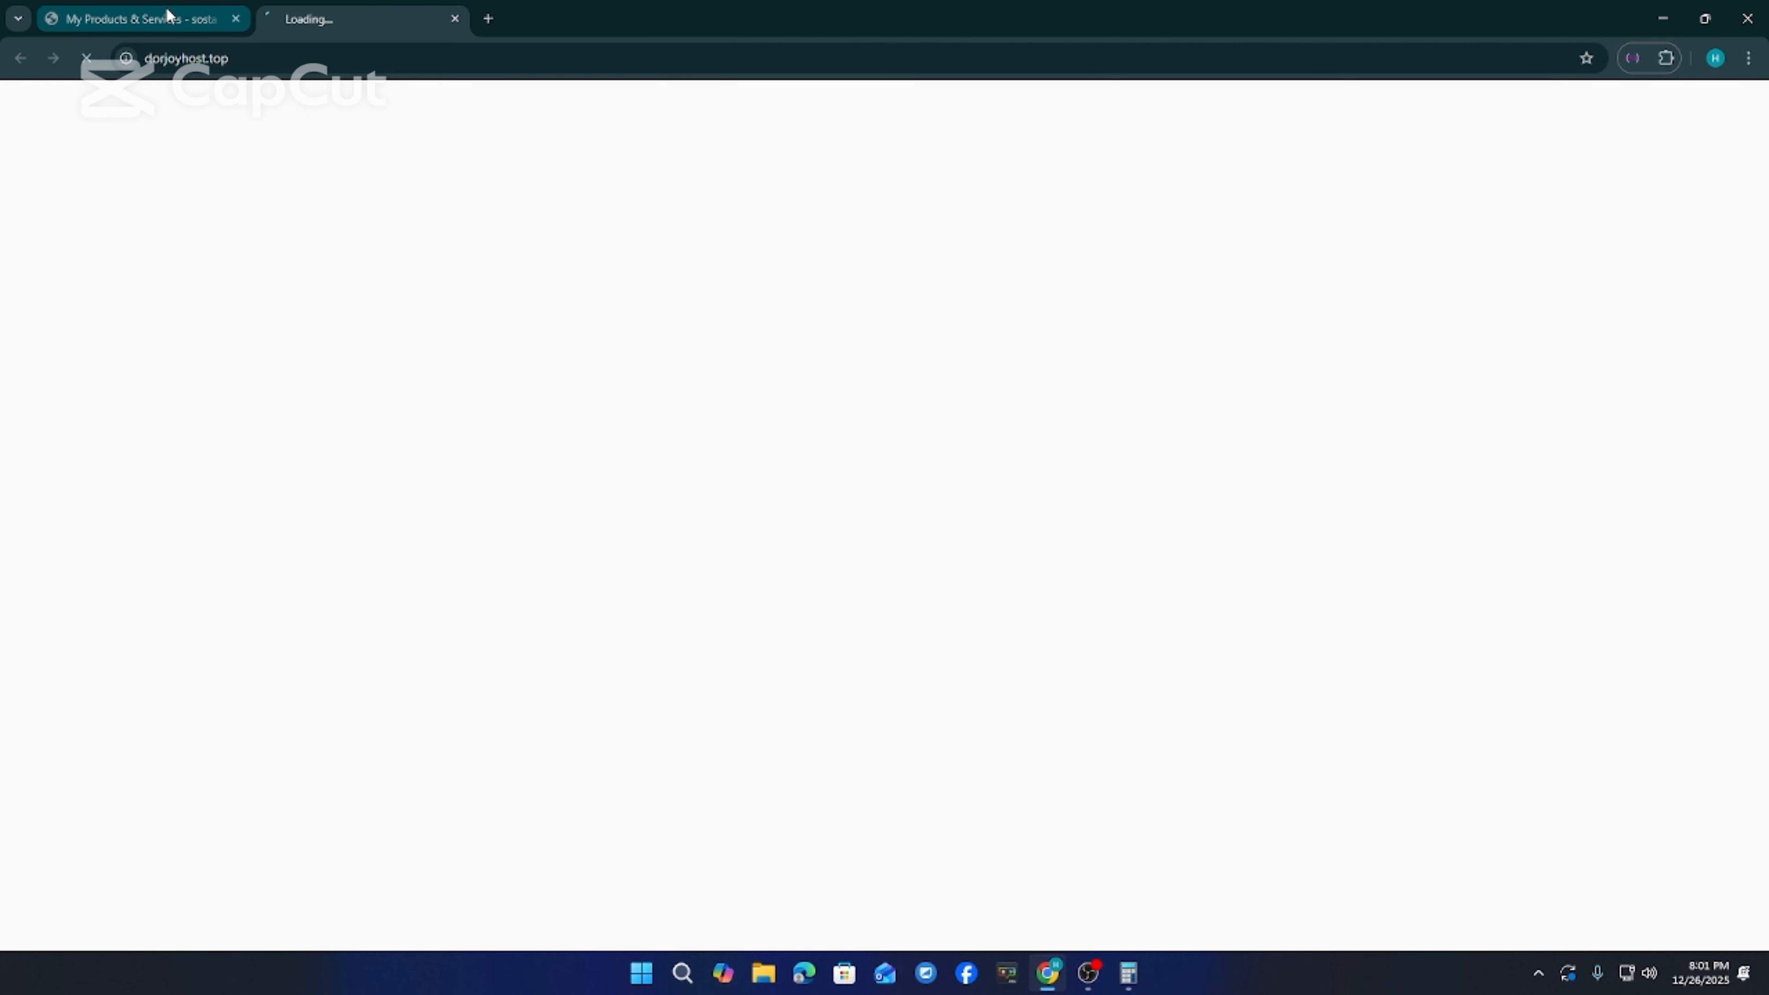
Check that dorjoyhost.top loads in Microsoft Edge using the copied address, and close that browser window
{"action": "left_click", "coordinate": [279, 57]}
{"action": "key", "text": "ctrl+c"}
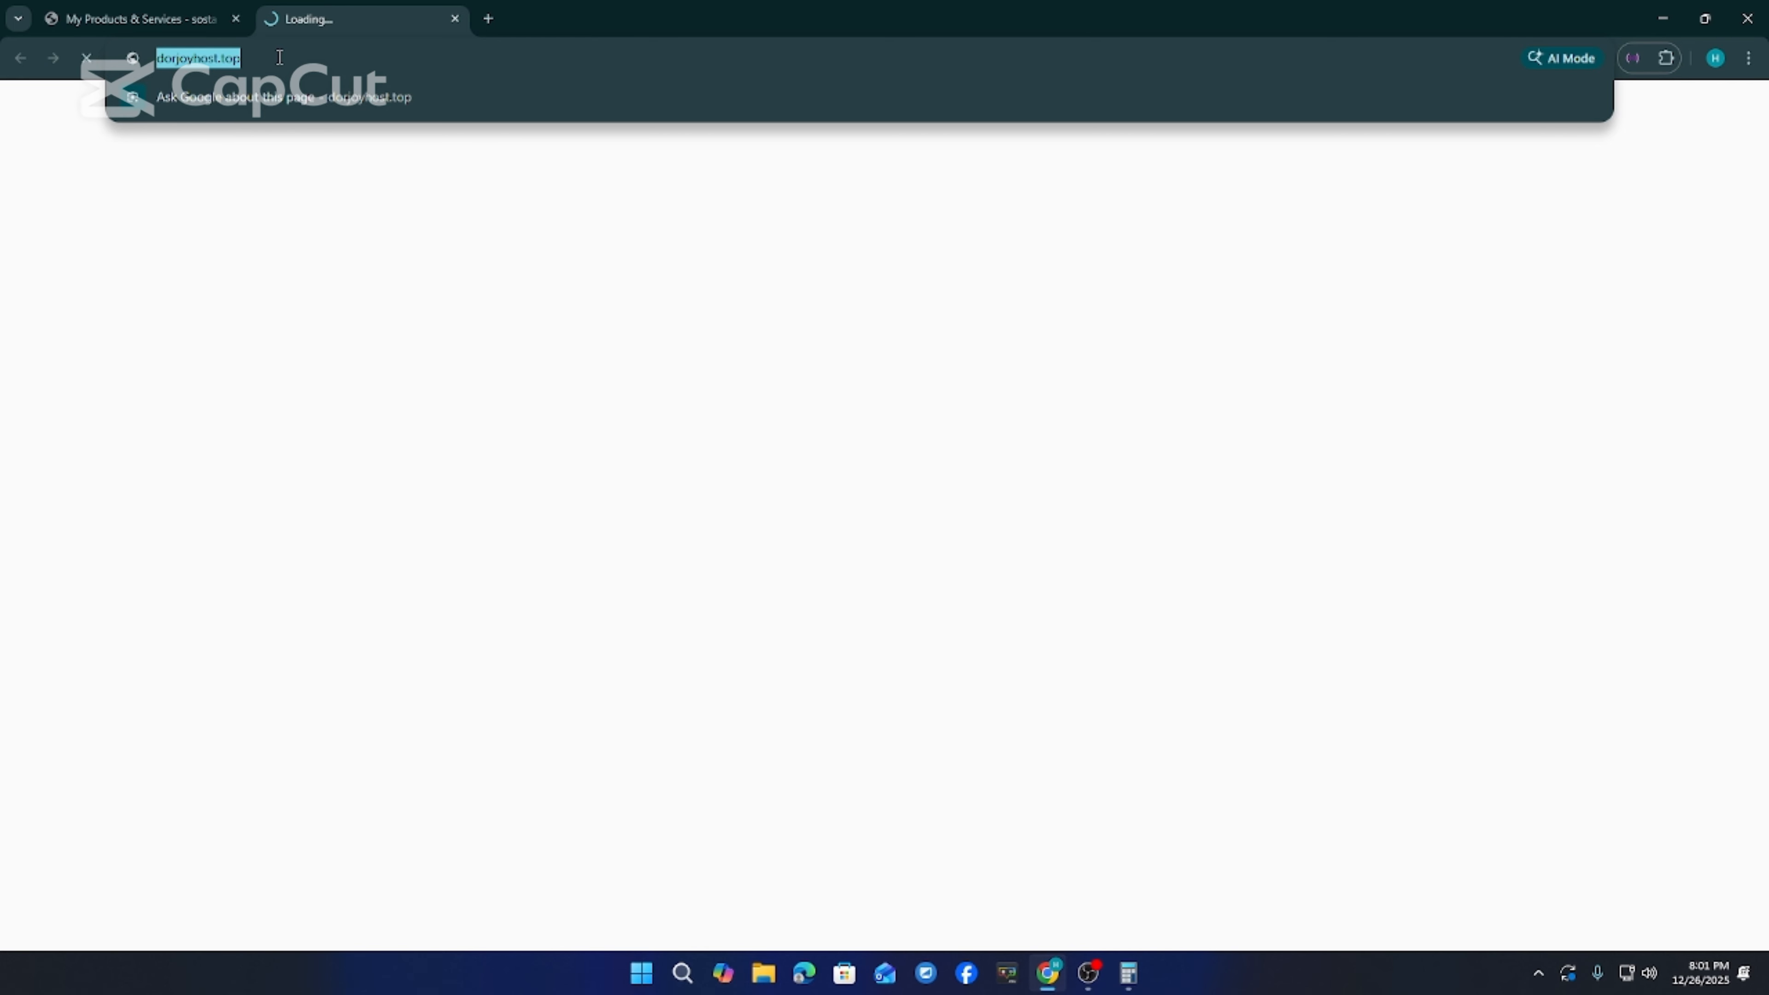
{"action": "left_click", "coordinate": [803, 971]}
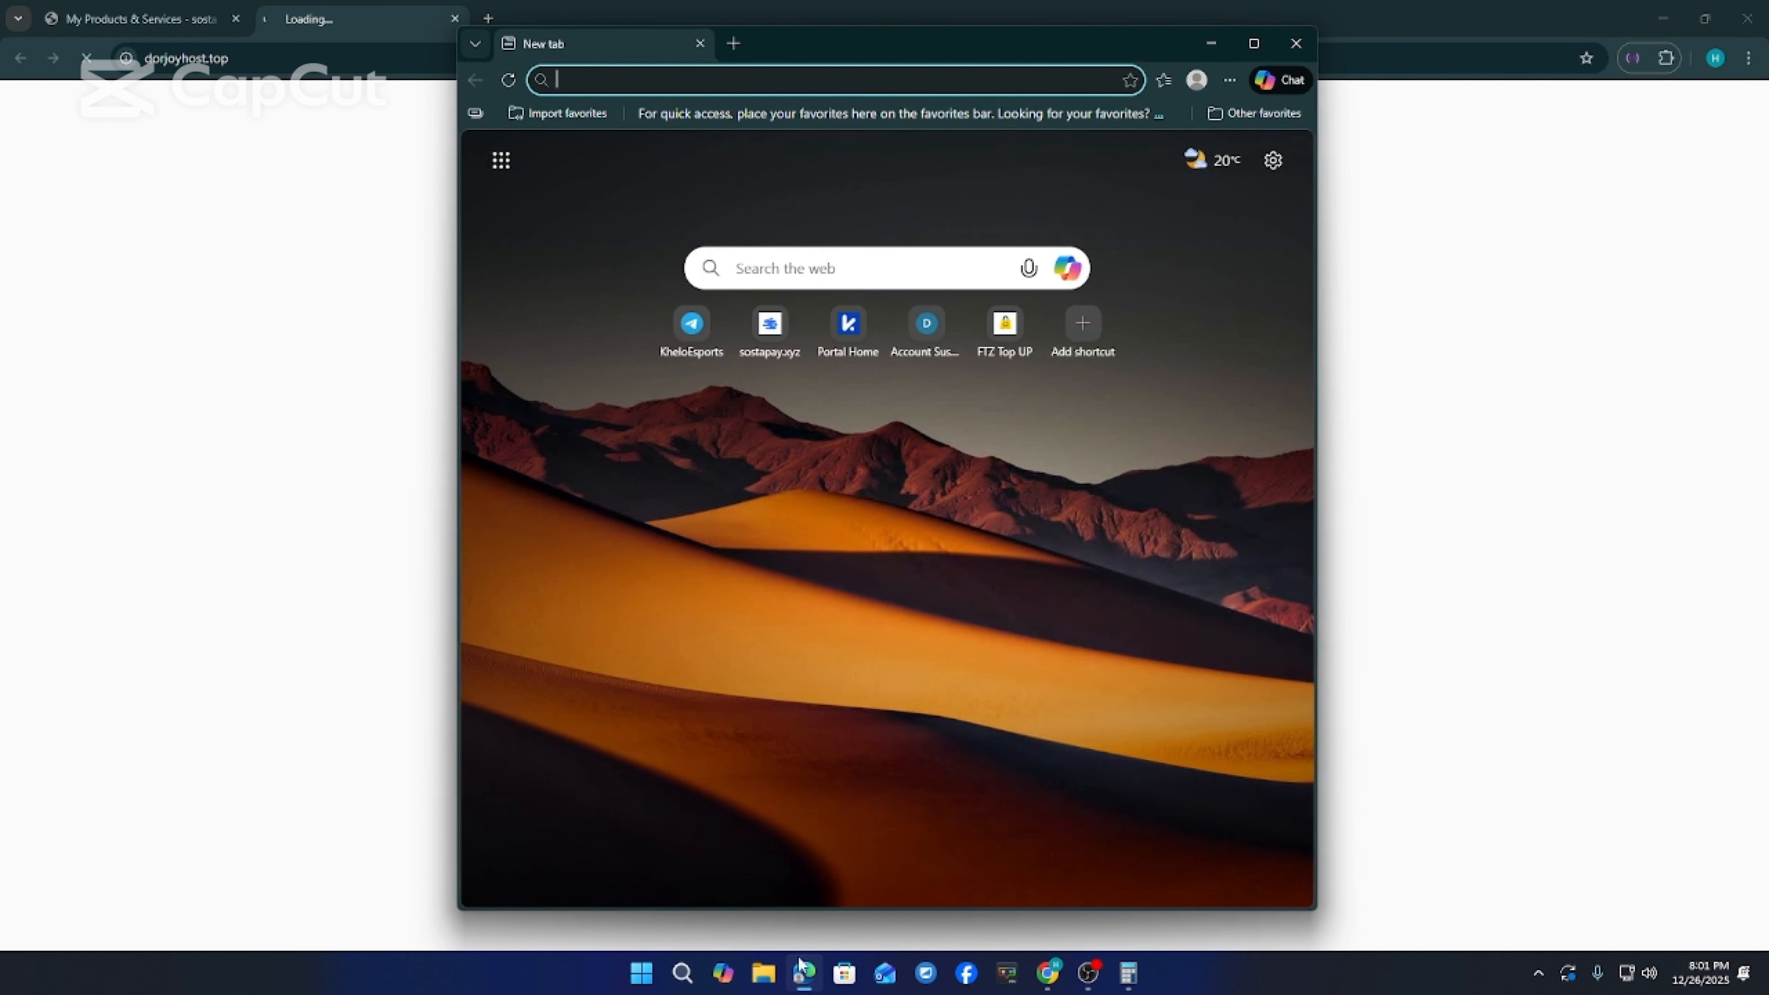
{"action": "key", "text": "ctrl+v"}
{"action": "key", "text": "Return"}
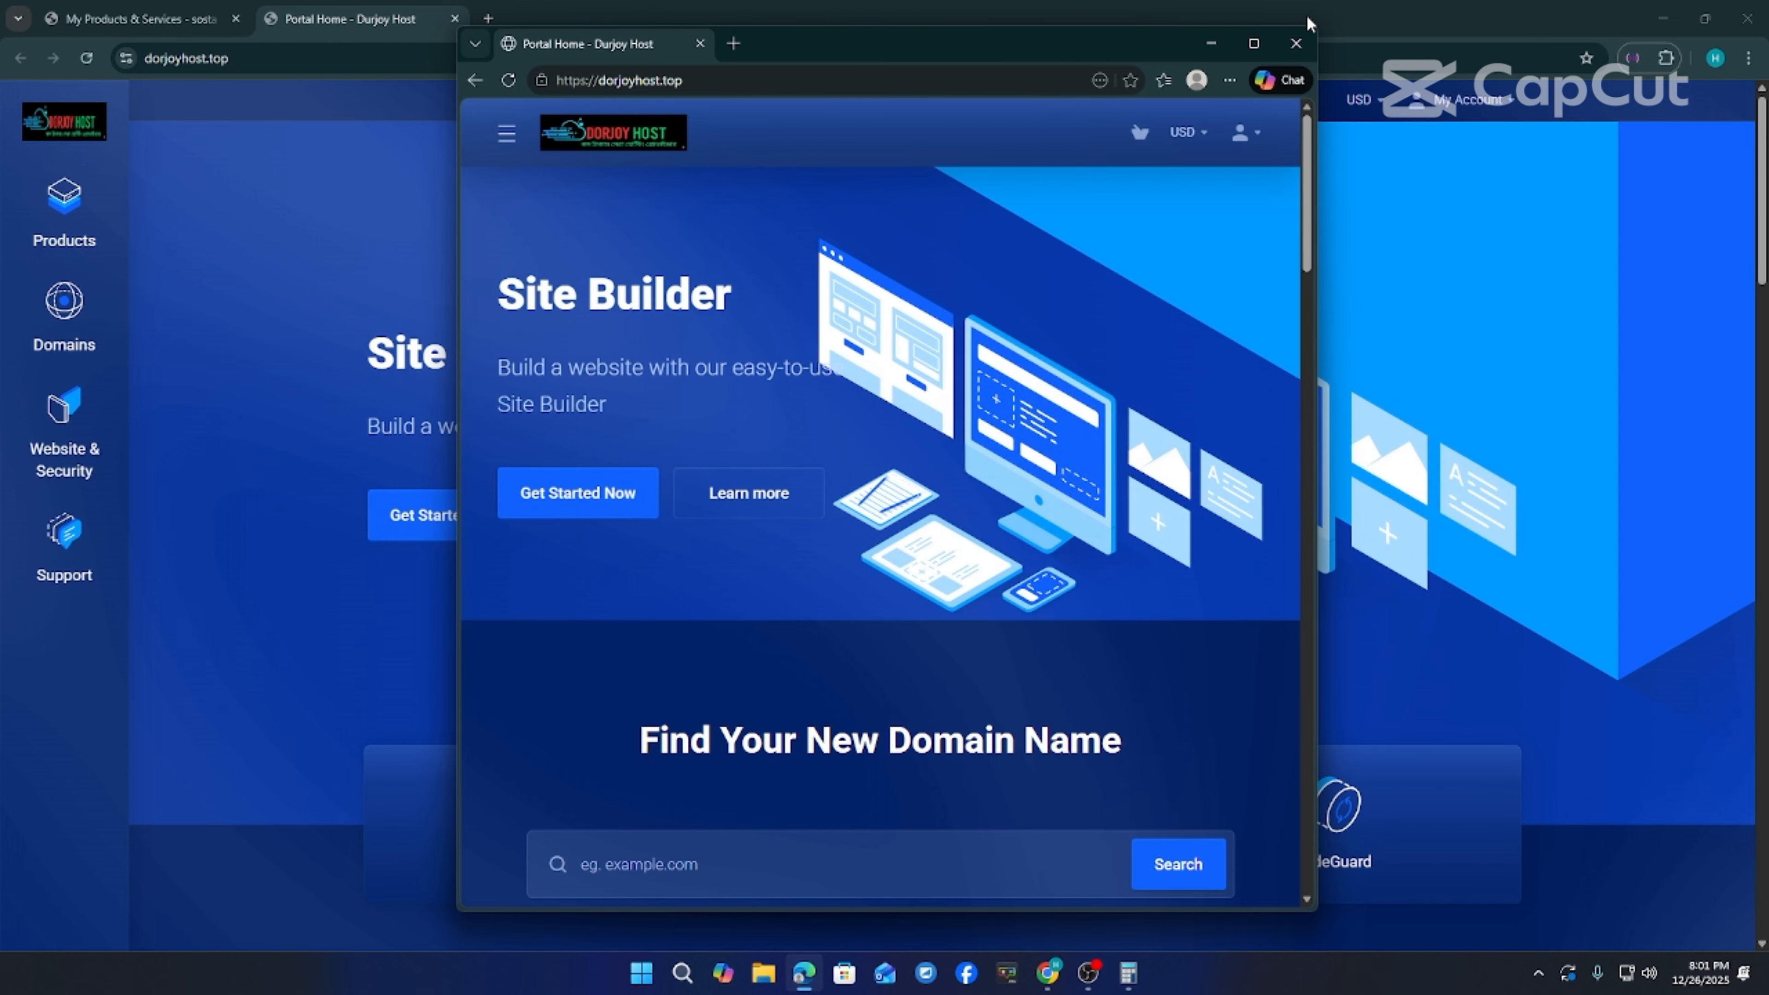
{"action": "left_click", "coordinate": [1296, 43]}
Open the WHMCS admin dashboard at dorjoyhost.top/admin in Chrome and dismiss the What's new dialog
{"action": "left_click", "coordinate": [877, 56]}
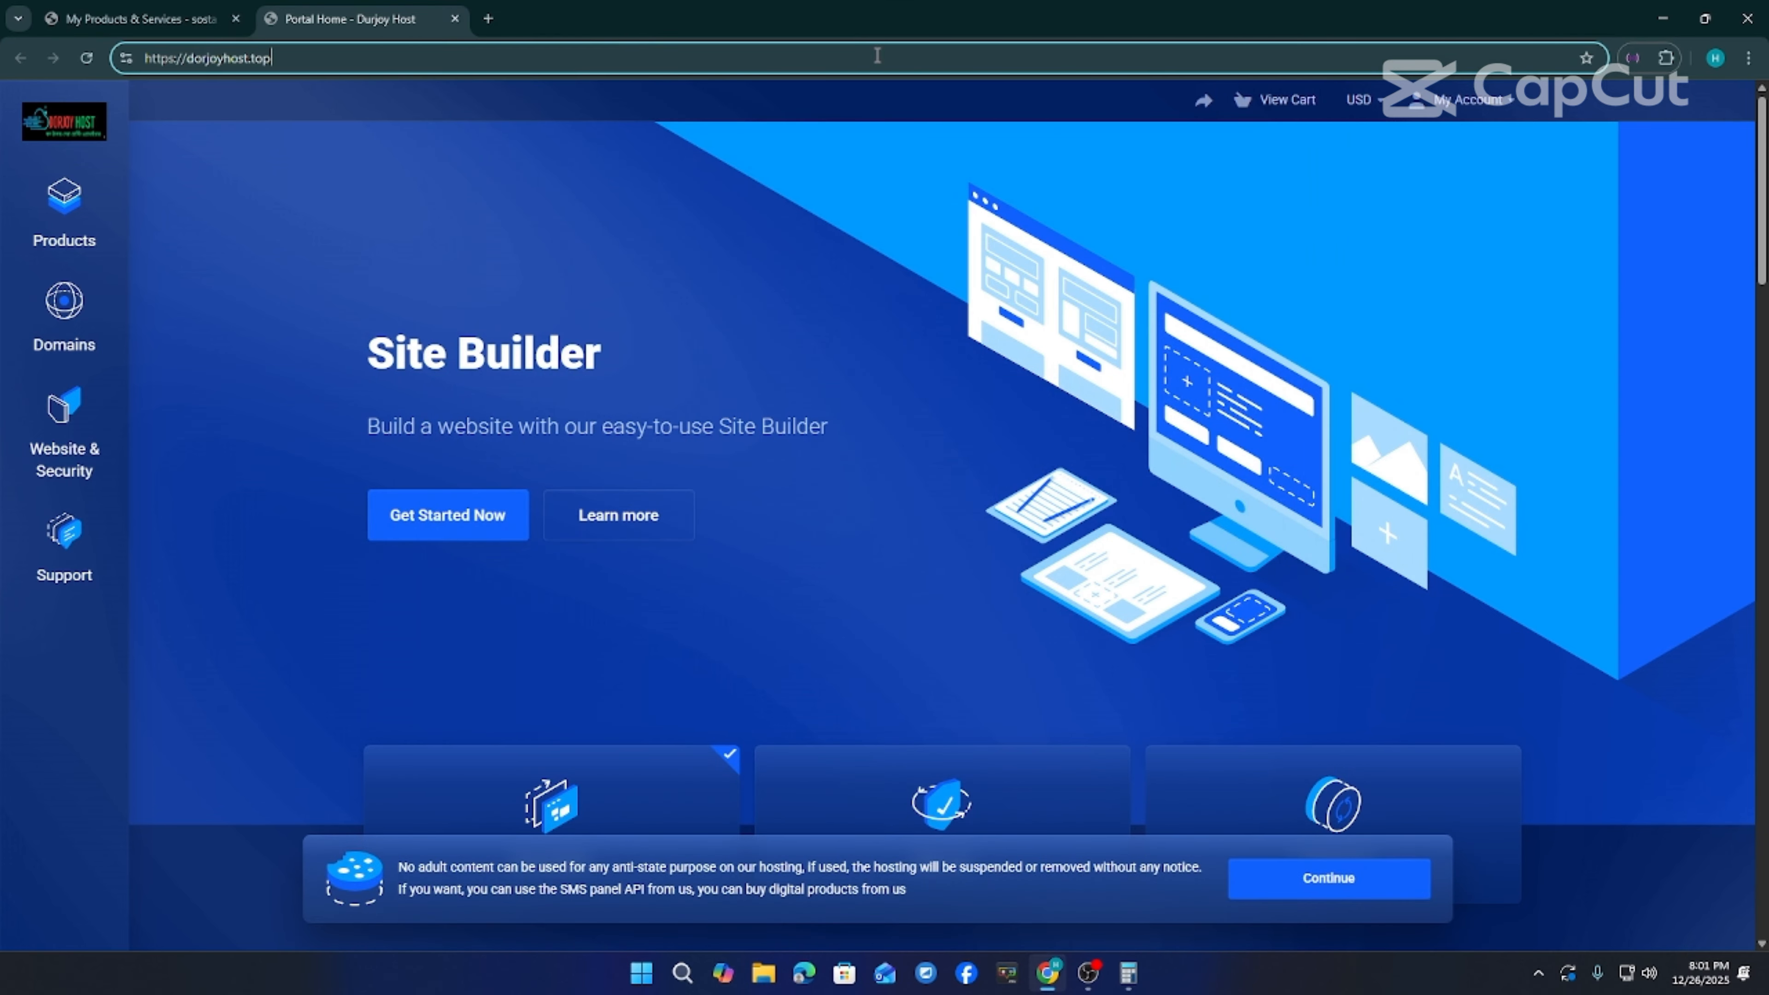
{"action": "type", "text": "/"}
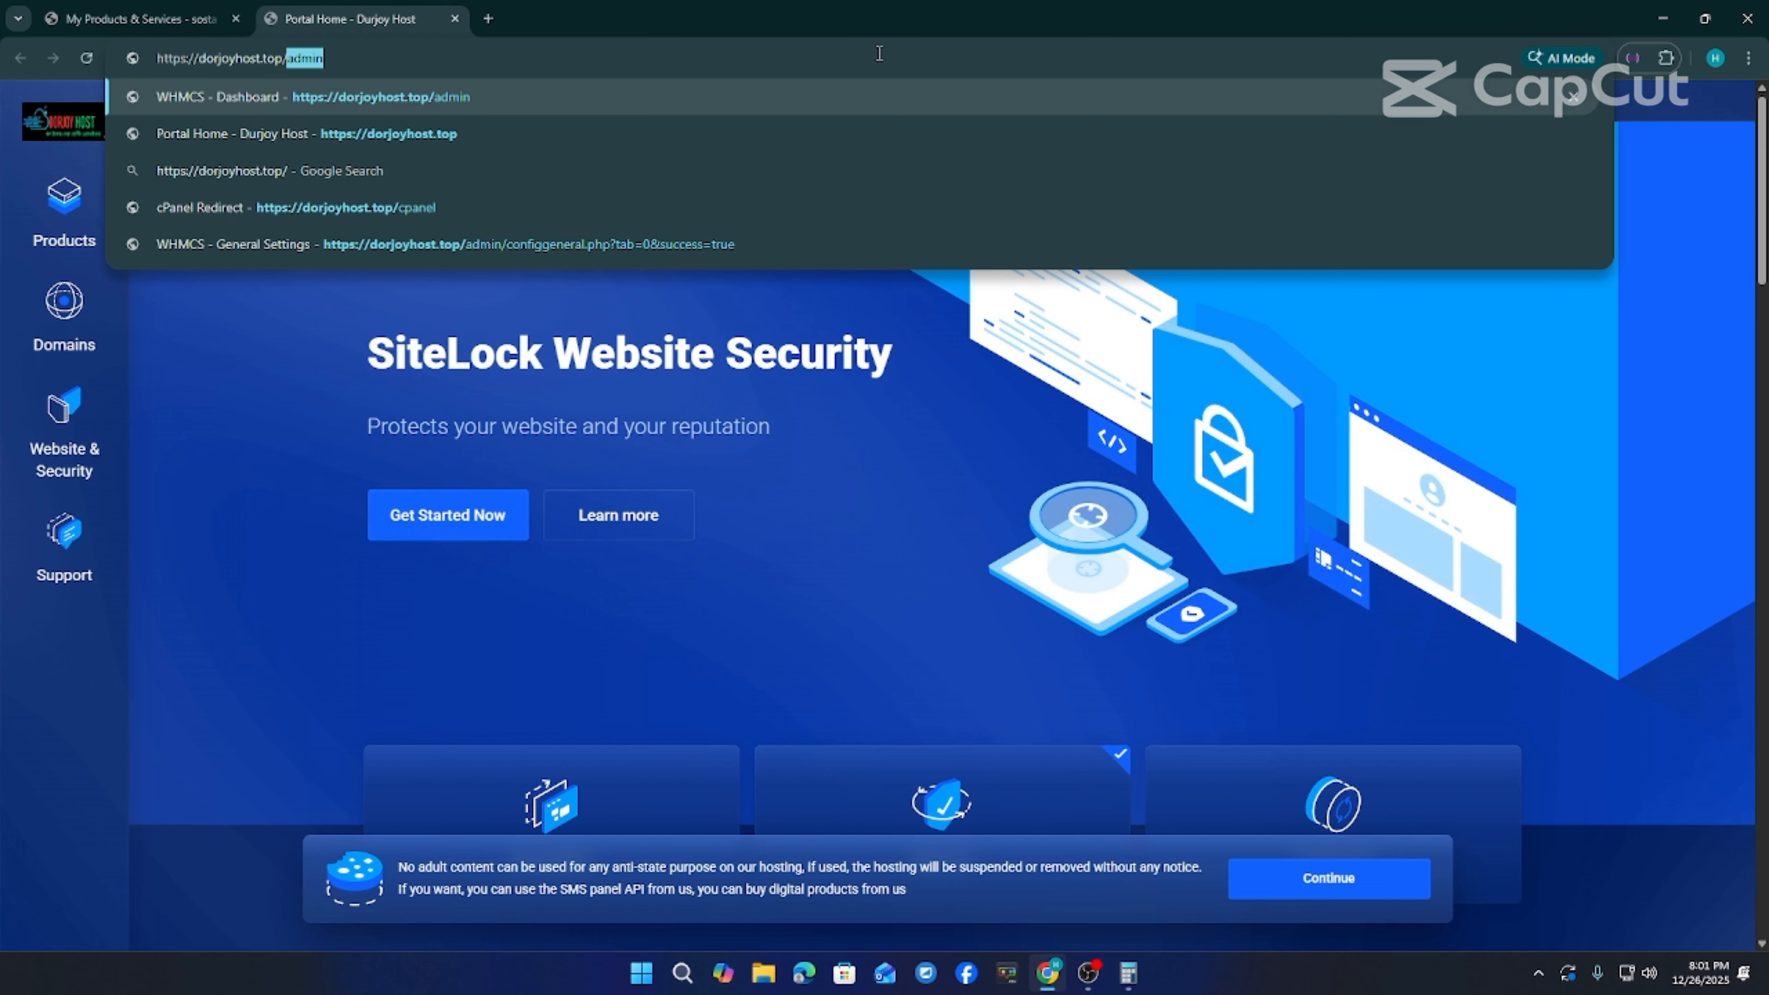
{"action": "key", "text": "Return"}
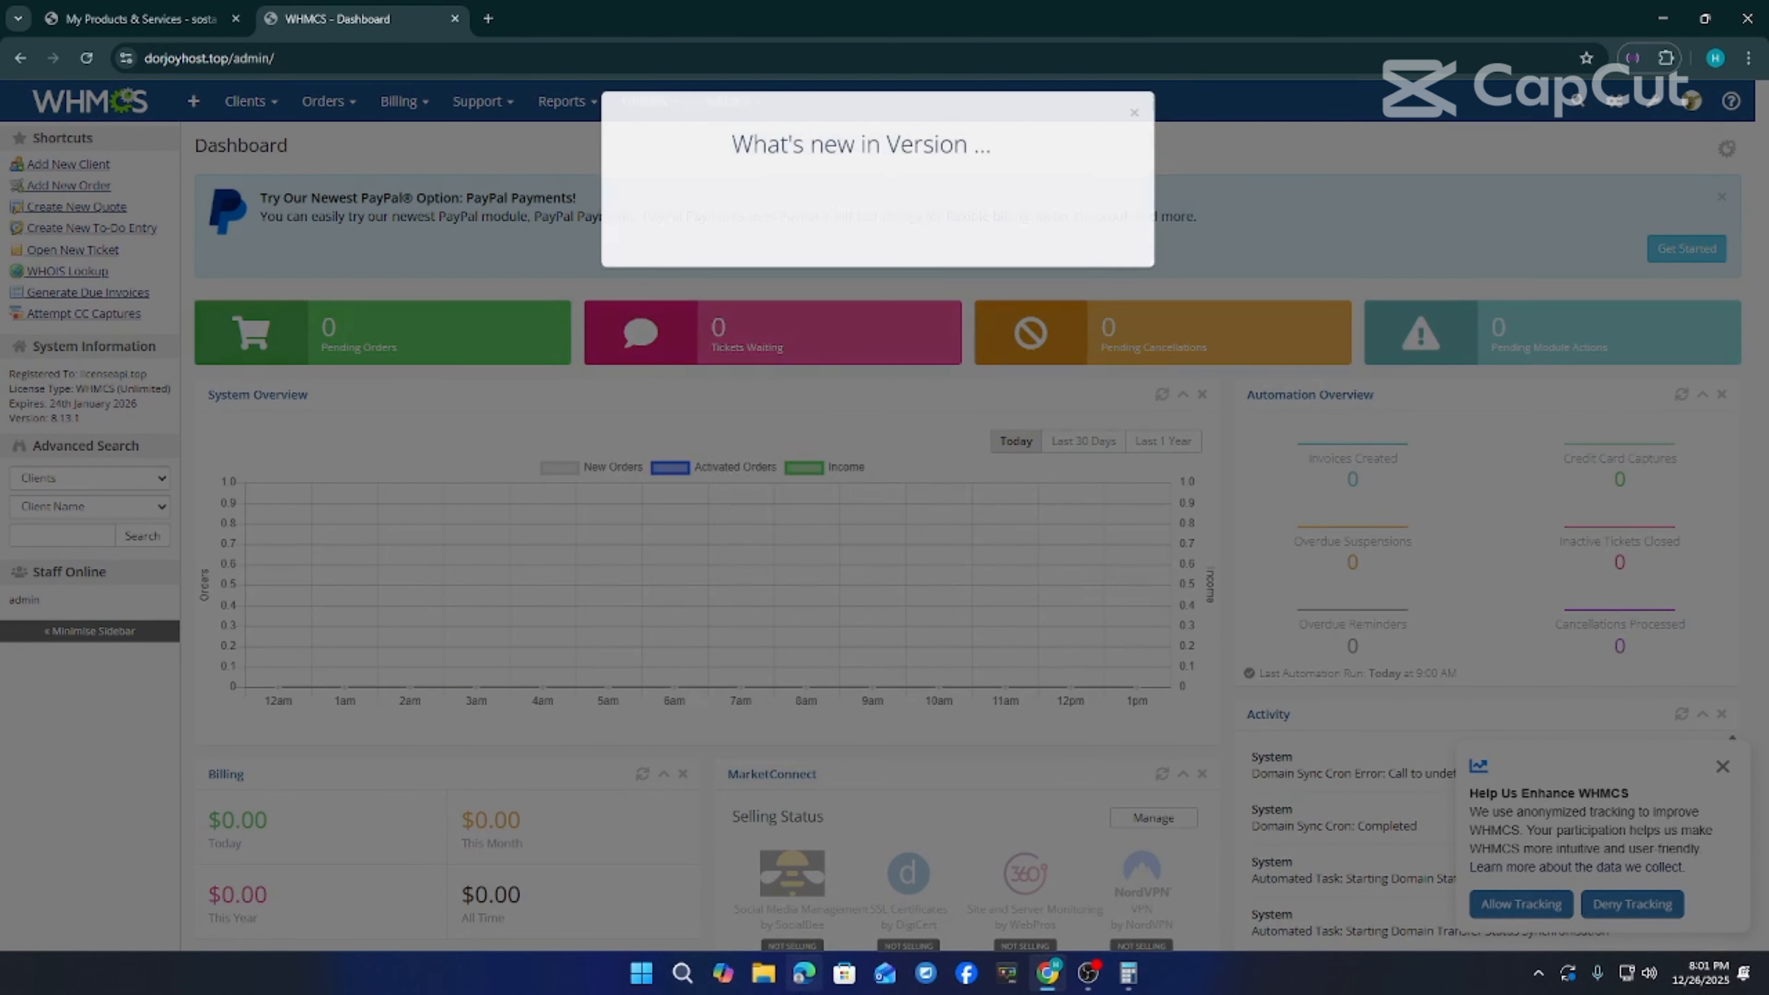
{"action": "left_click", "coordinate": [1135, 128]}
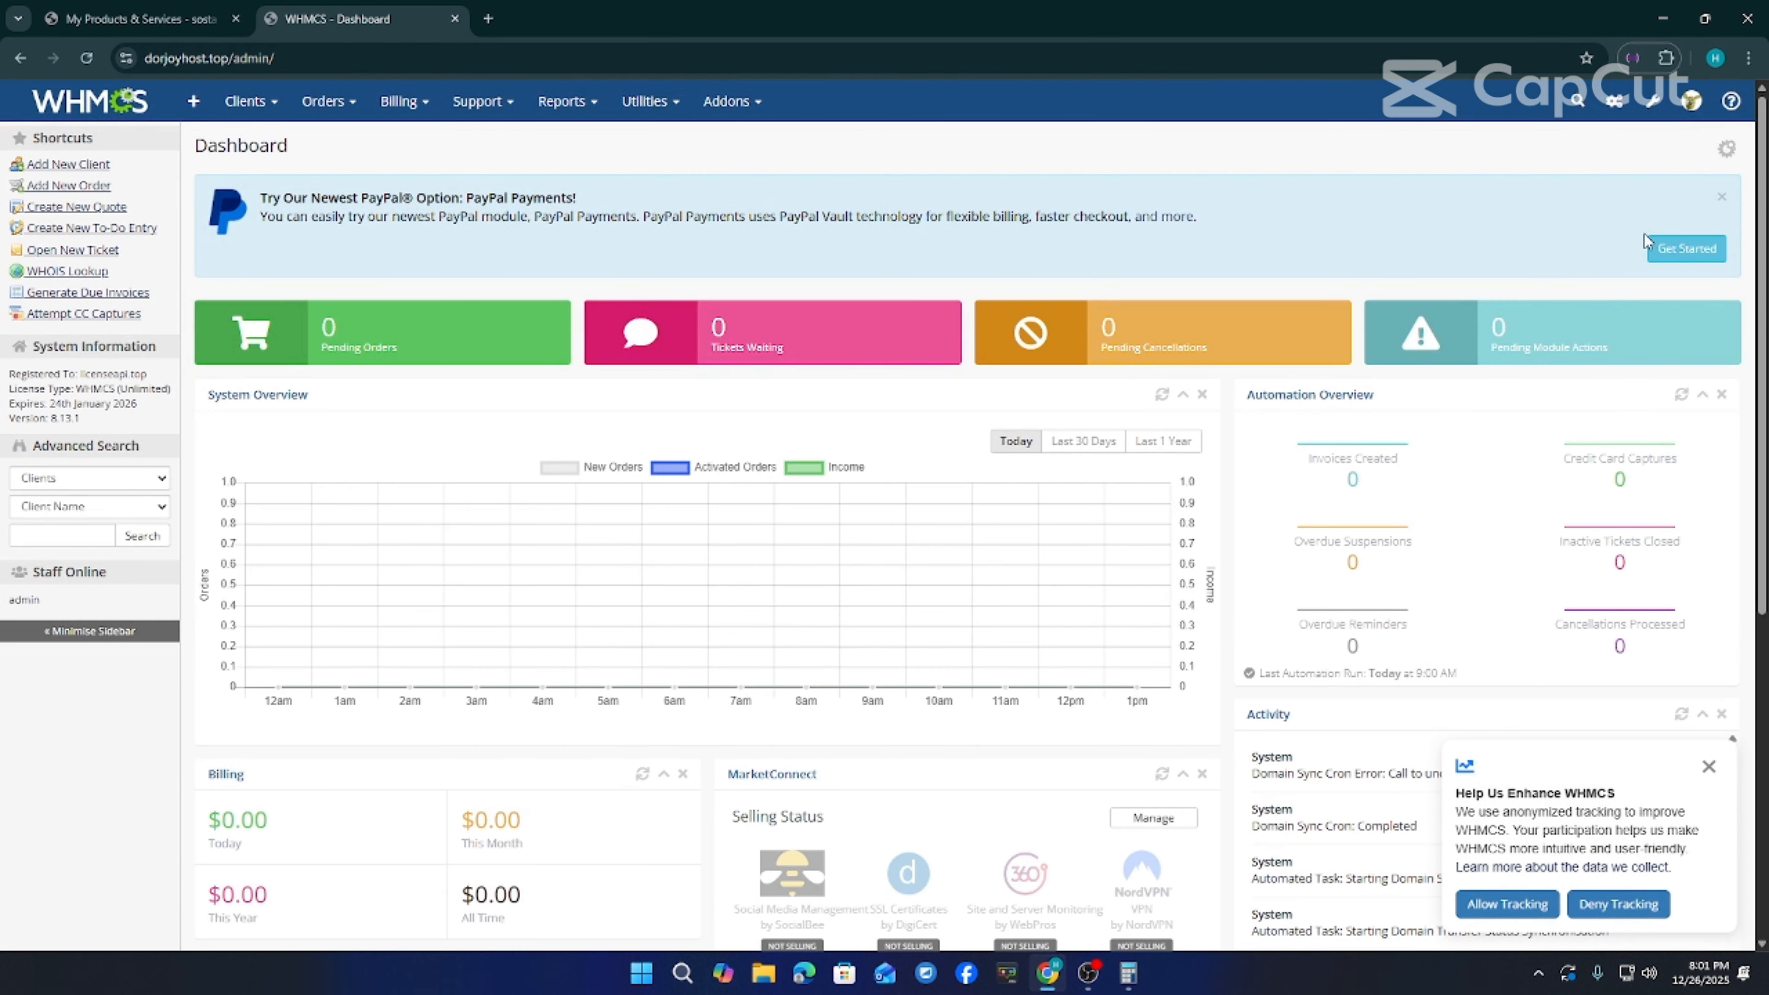
Look over the WHMCS admin dashboard, including the installed version in the system information
{"action": "scroll", "coordinate": [1040, 432], "scroll_direction": "down", "scroll_amount": 2}
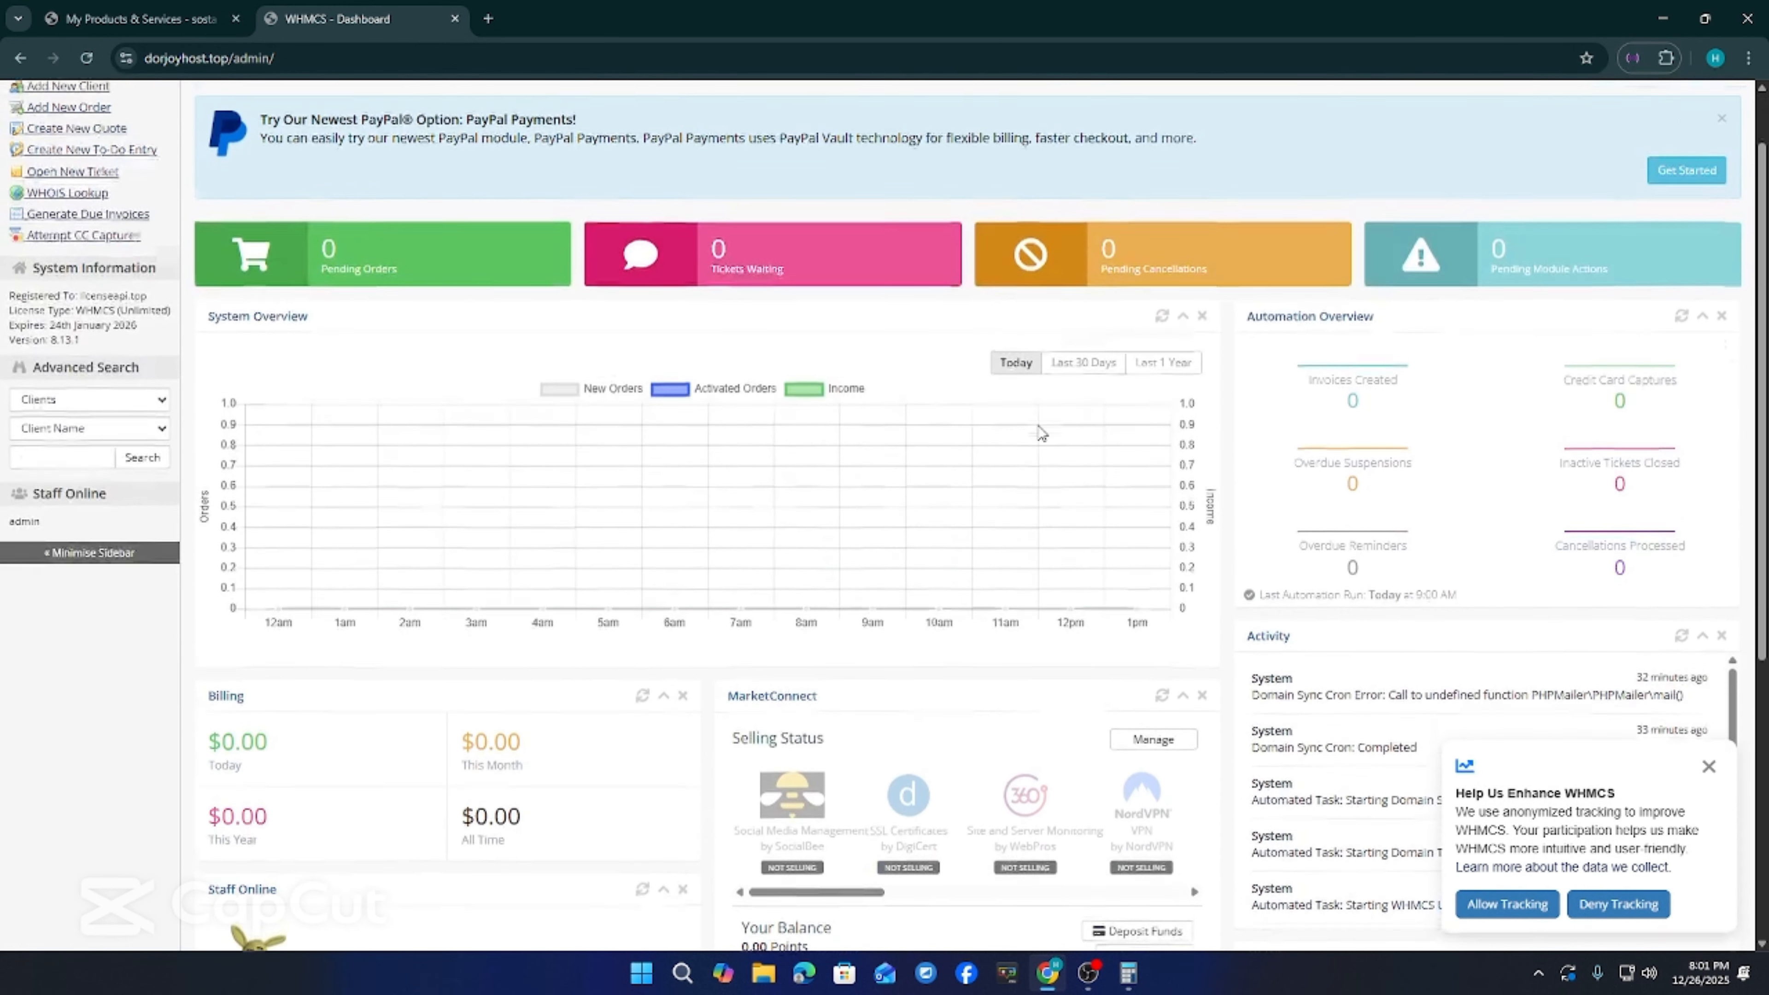
{"action": "scroll", "coordinate": [1041, 432], "scroll_direction": "up", "scroll_amount": 2}
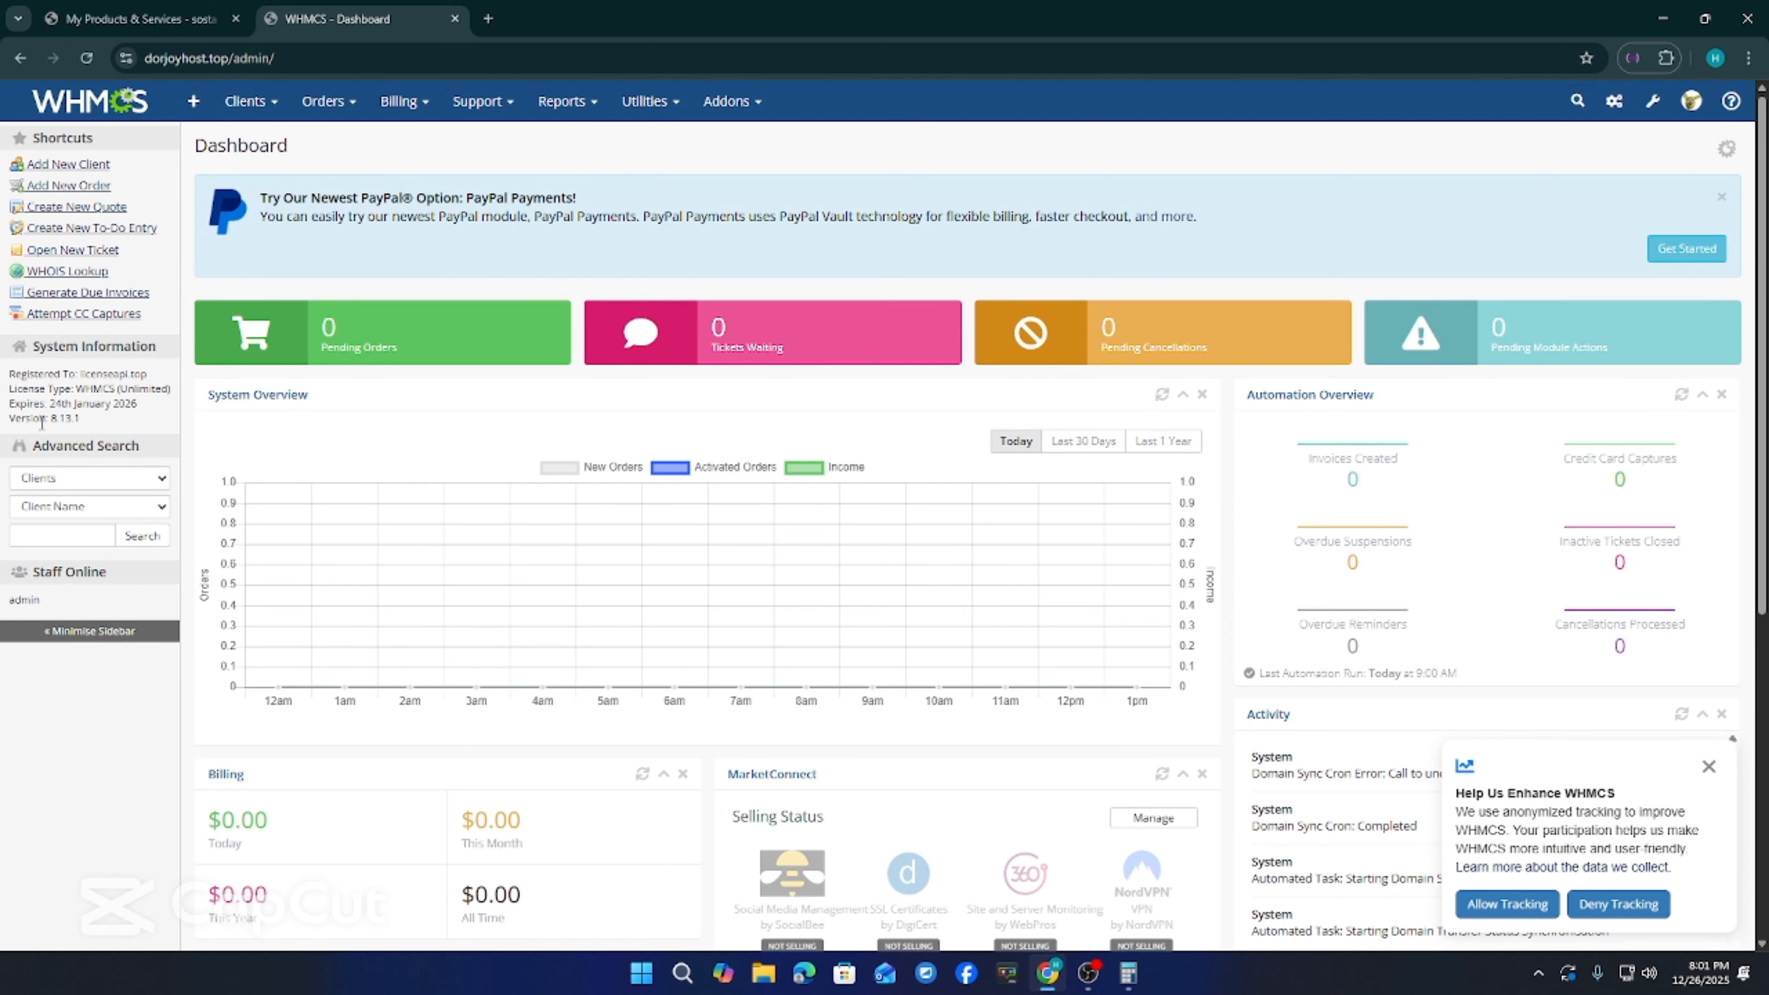
{"action": "left_click_drag", "start_coordinate": [51, 418], "coordinate": [85, 427]}
{"action": "left_click", "coordinate": [85, 420]}
{"action": "scroll", "coordinate": [846, 554], "scroll_direction": "down", "scroll_amount": 2}
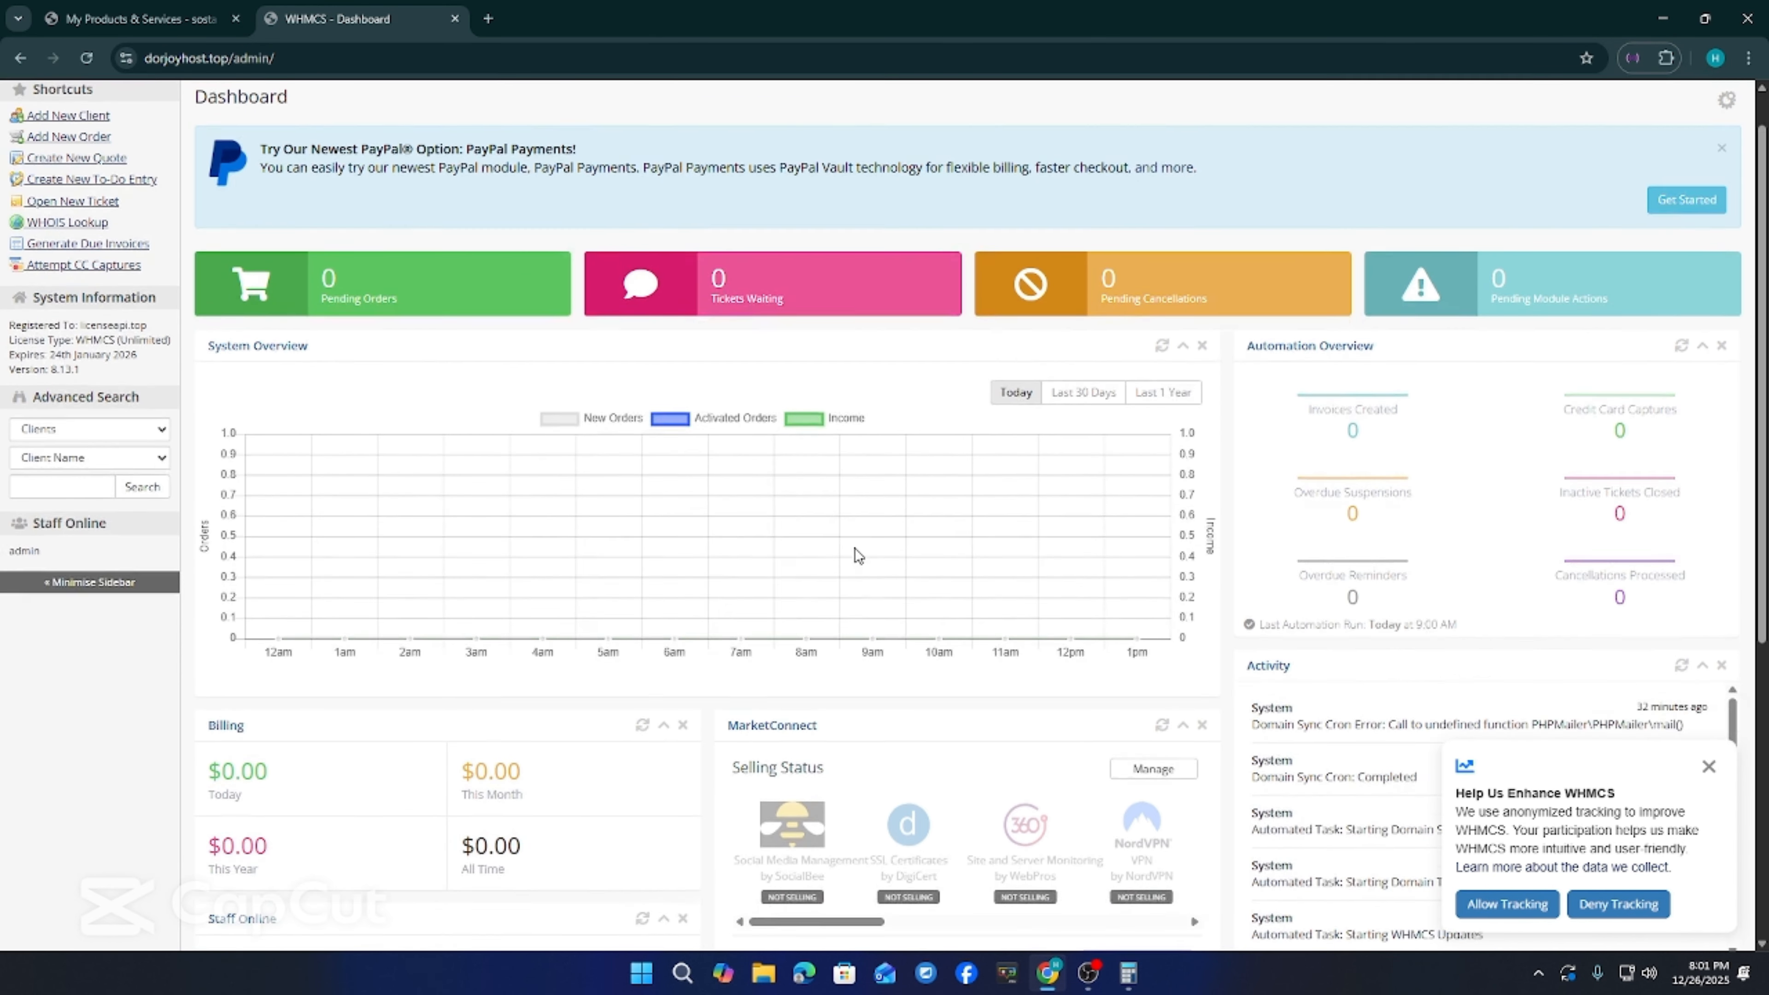
{"action": "scroll", "coordinate": [833, 564], "scroll_direction": "up", "scroll_amount": 2}
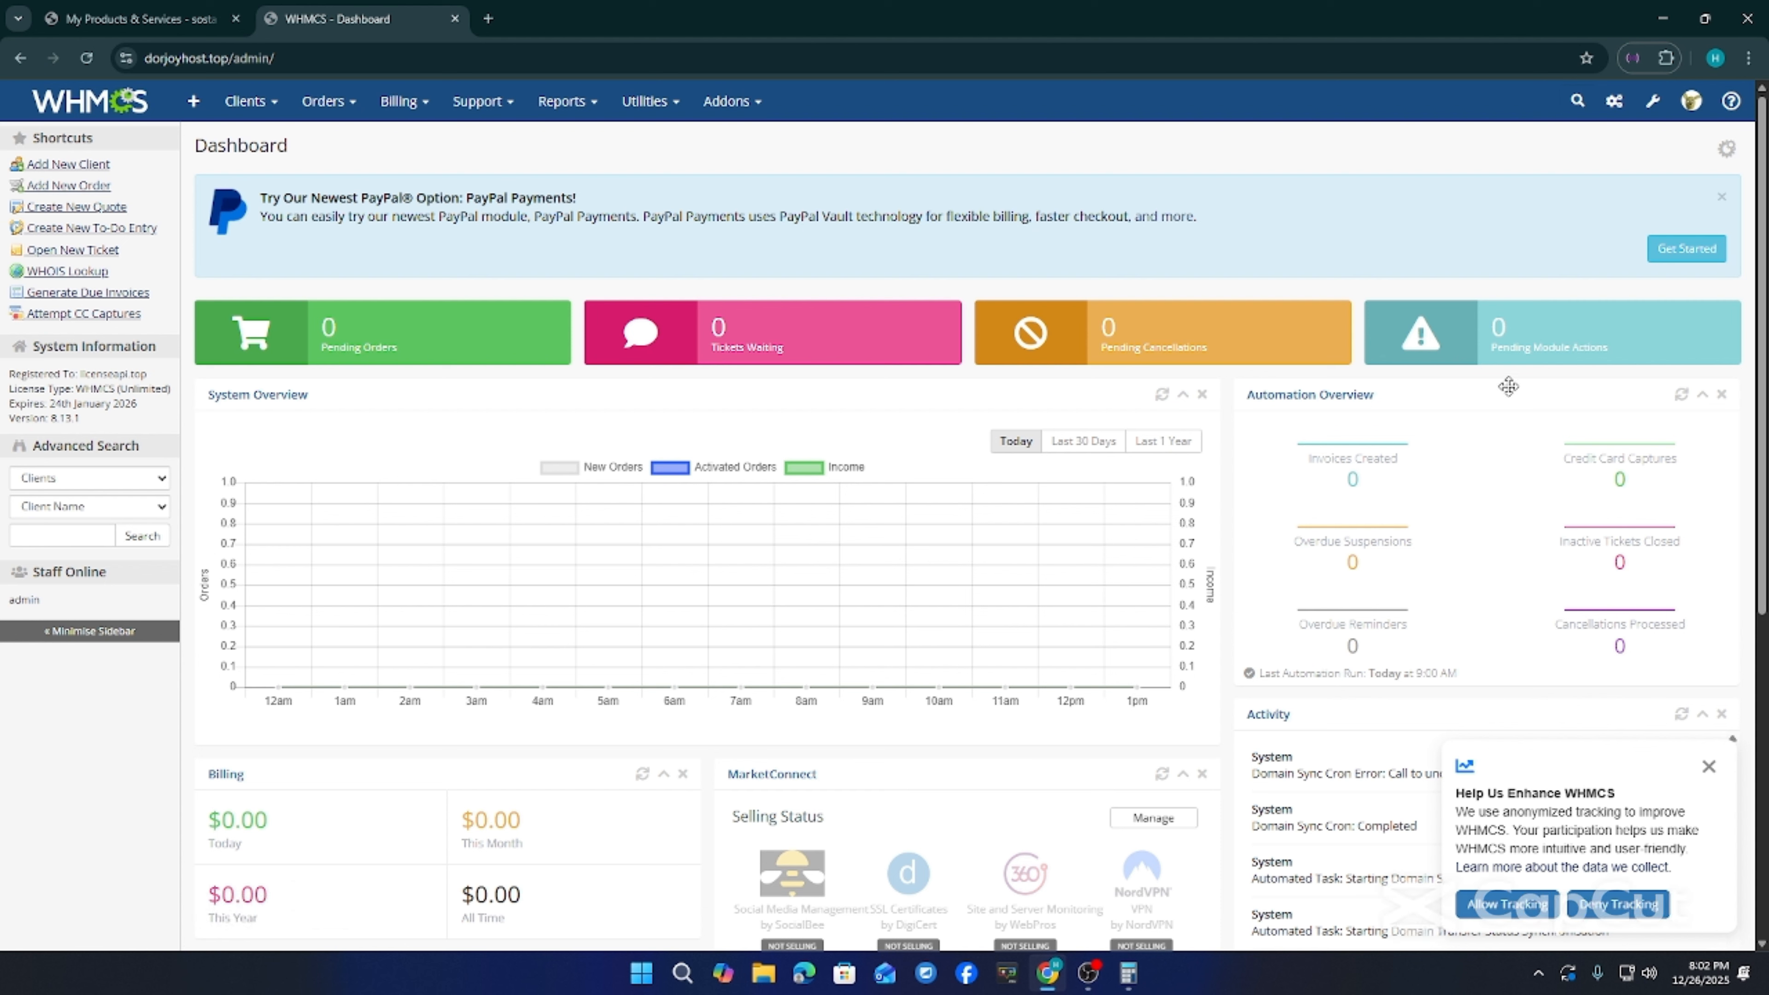
Search the system settings for "server" and open the Servers configuration page to examine its servers and groups
{"action": "left_click", "coordinate": [1653, 101]}
{"action": "left_click", "coordinate": [1622, 138]}
{"action": "left_click", "coordinate": [142, 308]}
{"action": "type", "text": "server"}
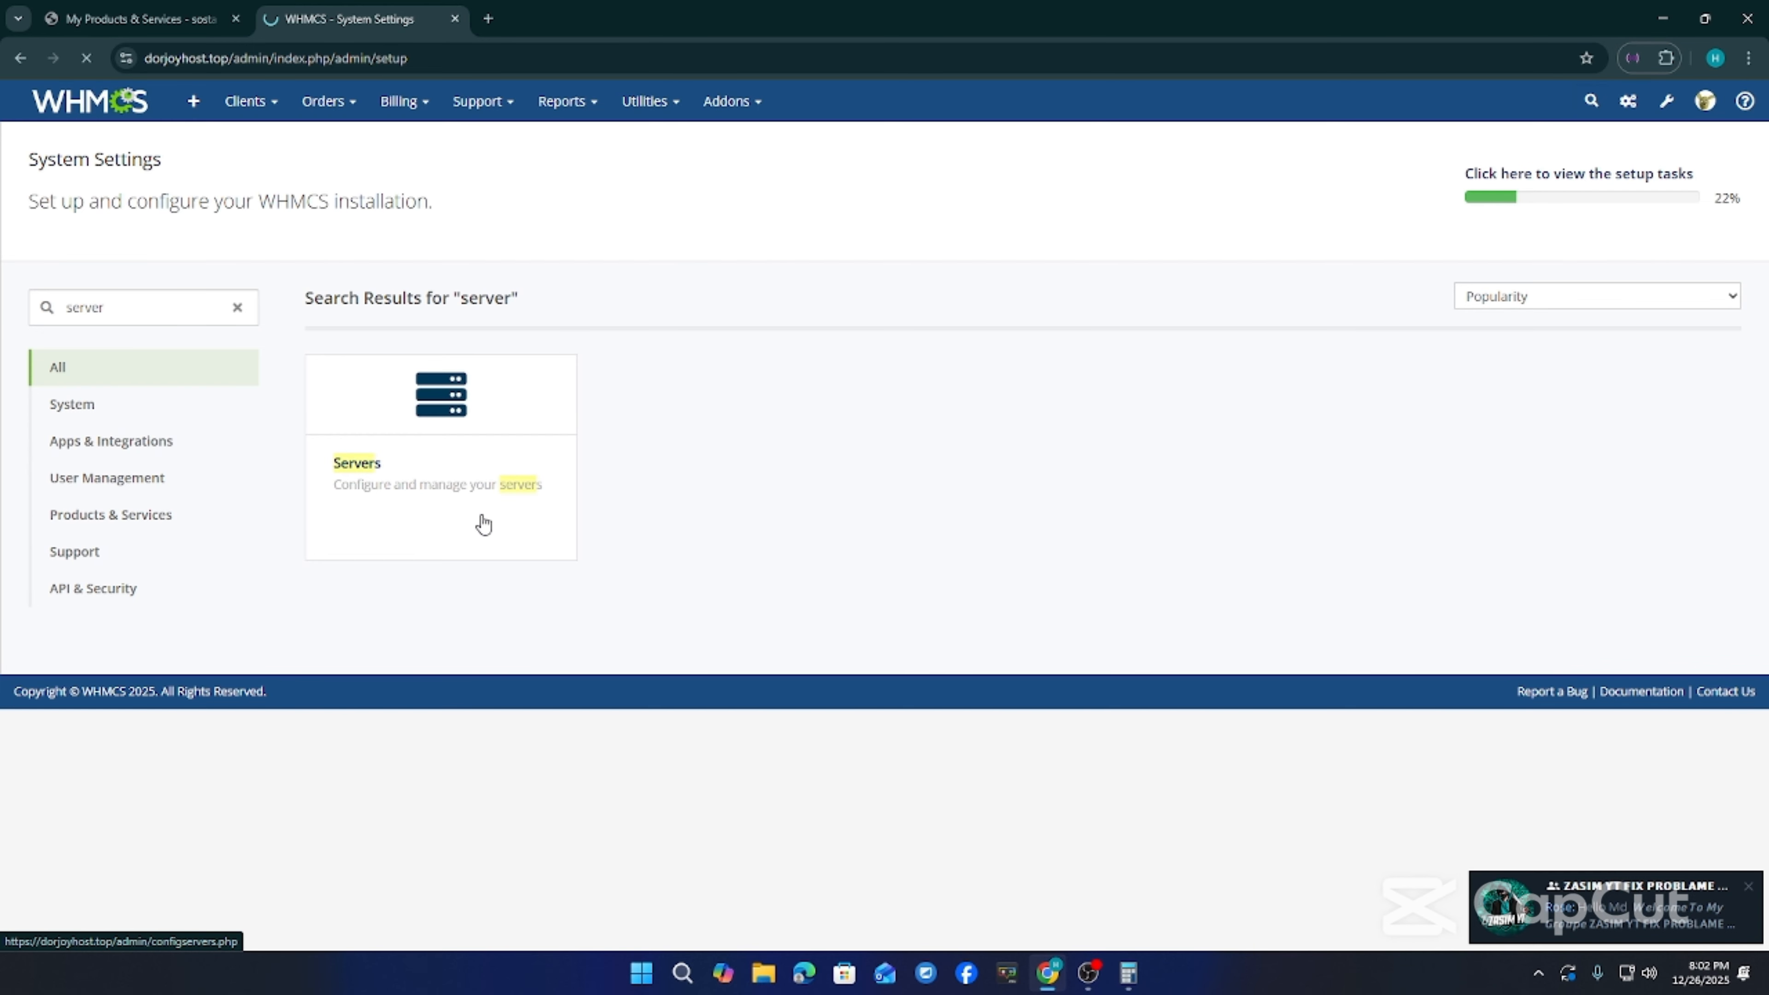
{"action": "left_click", "coordinate": [481, 516]}
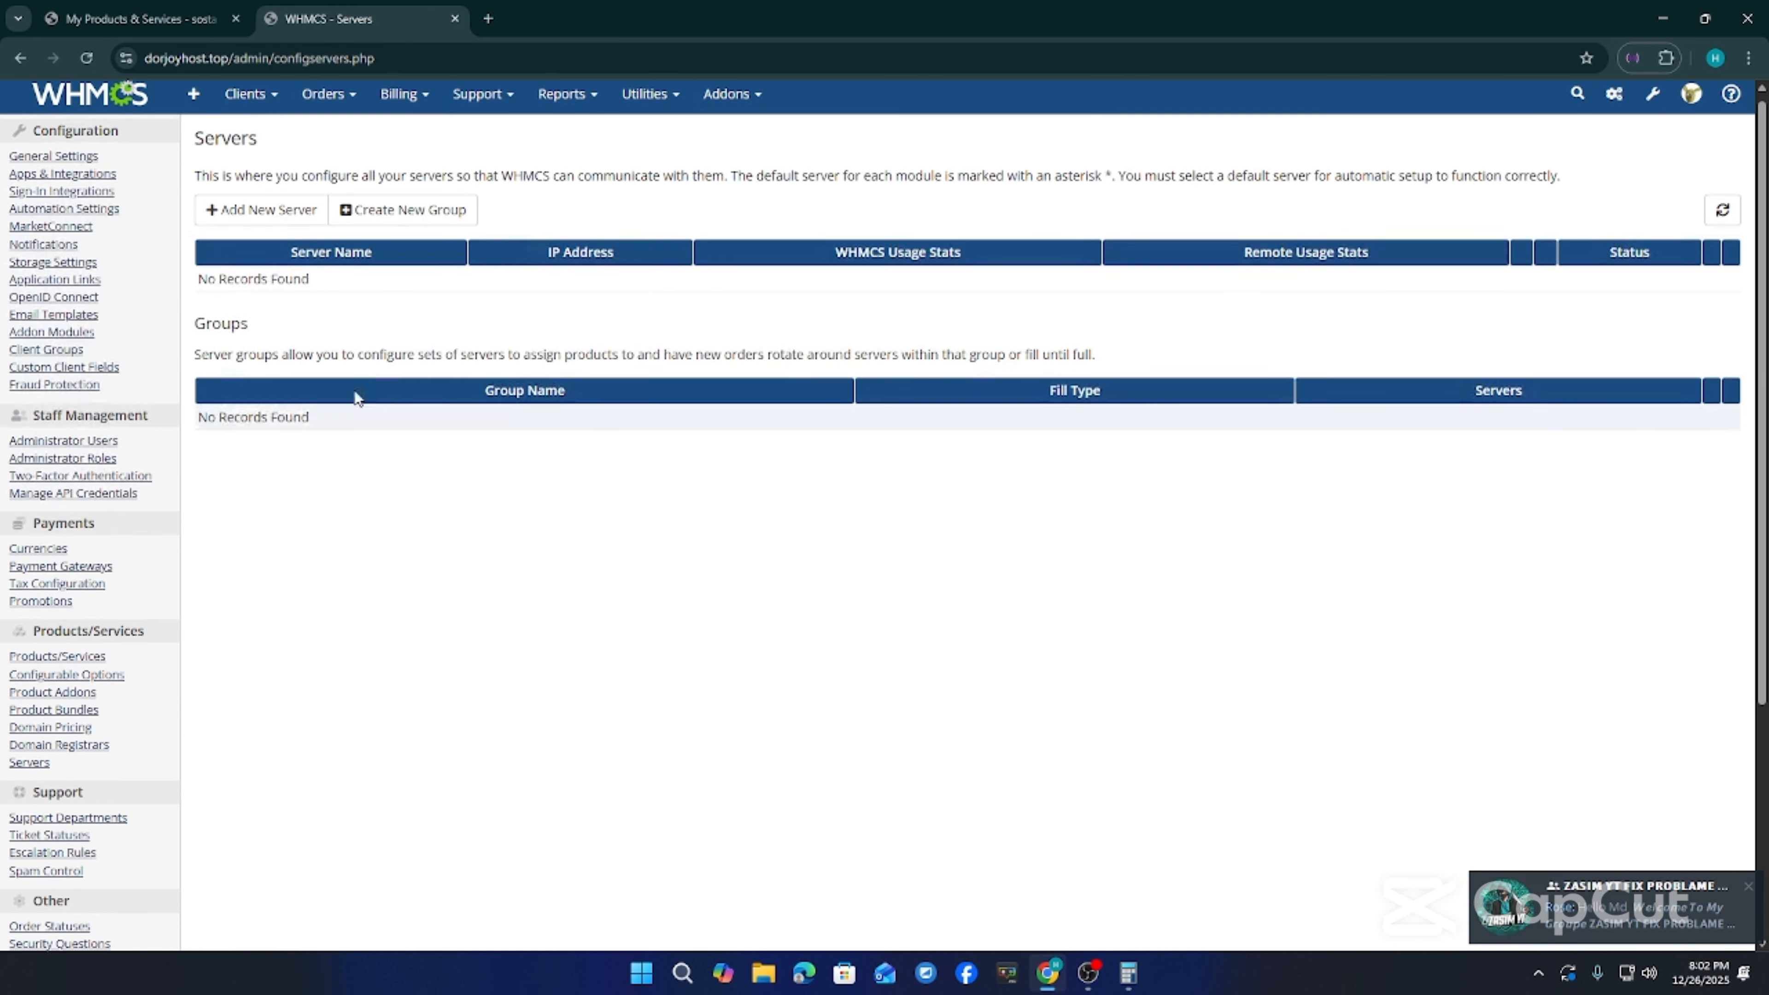
{"action": "scroll", "coordinate": [249, 319], "scroll_direction": "down", "scroll_amount": 3}
{"action": "scroll", "coordinate": [307, 332], "scroll_direction": "up", "scroll_amount": 3}
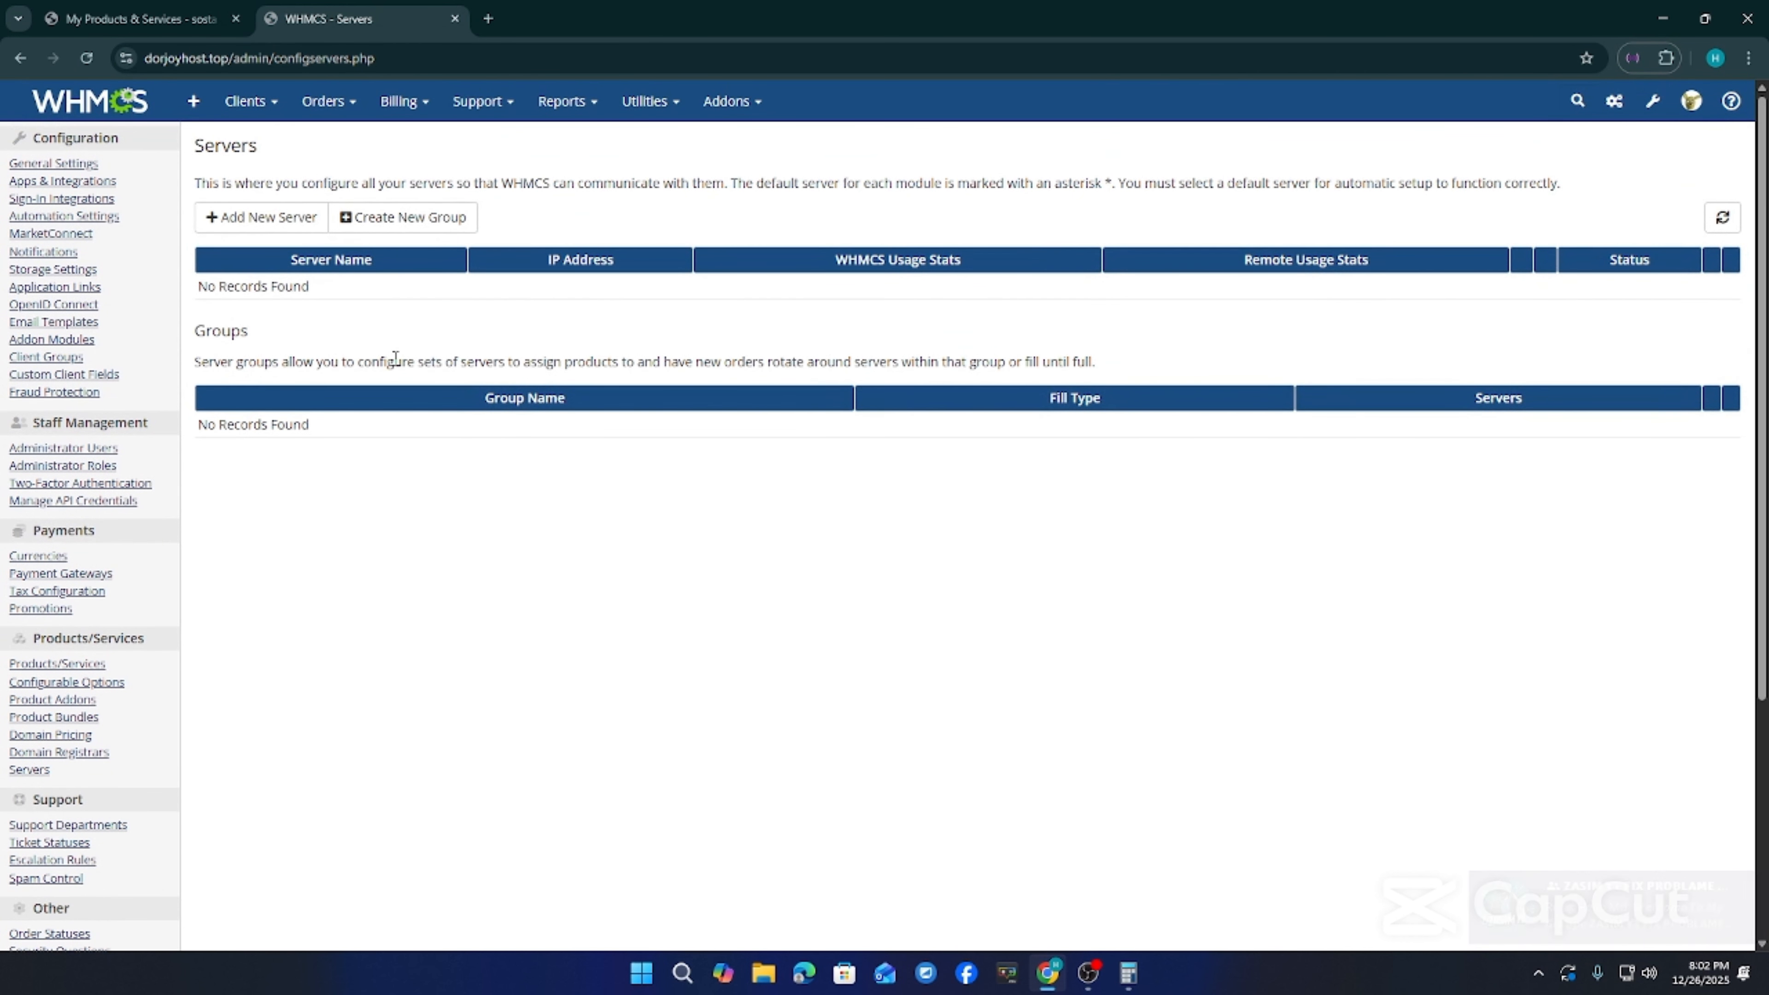
Return to the WHMCS admin dashboard and look through its overview widgets
{"action": "left_click", "coordinate": [58, 101]}
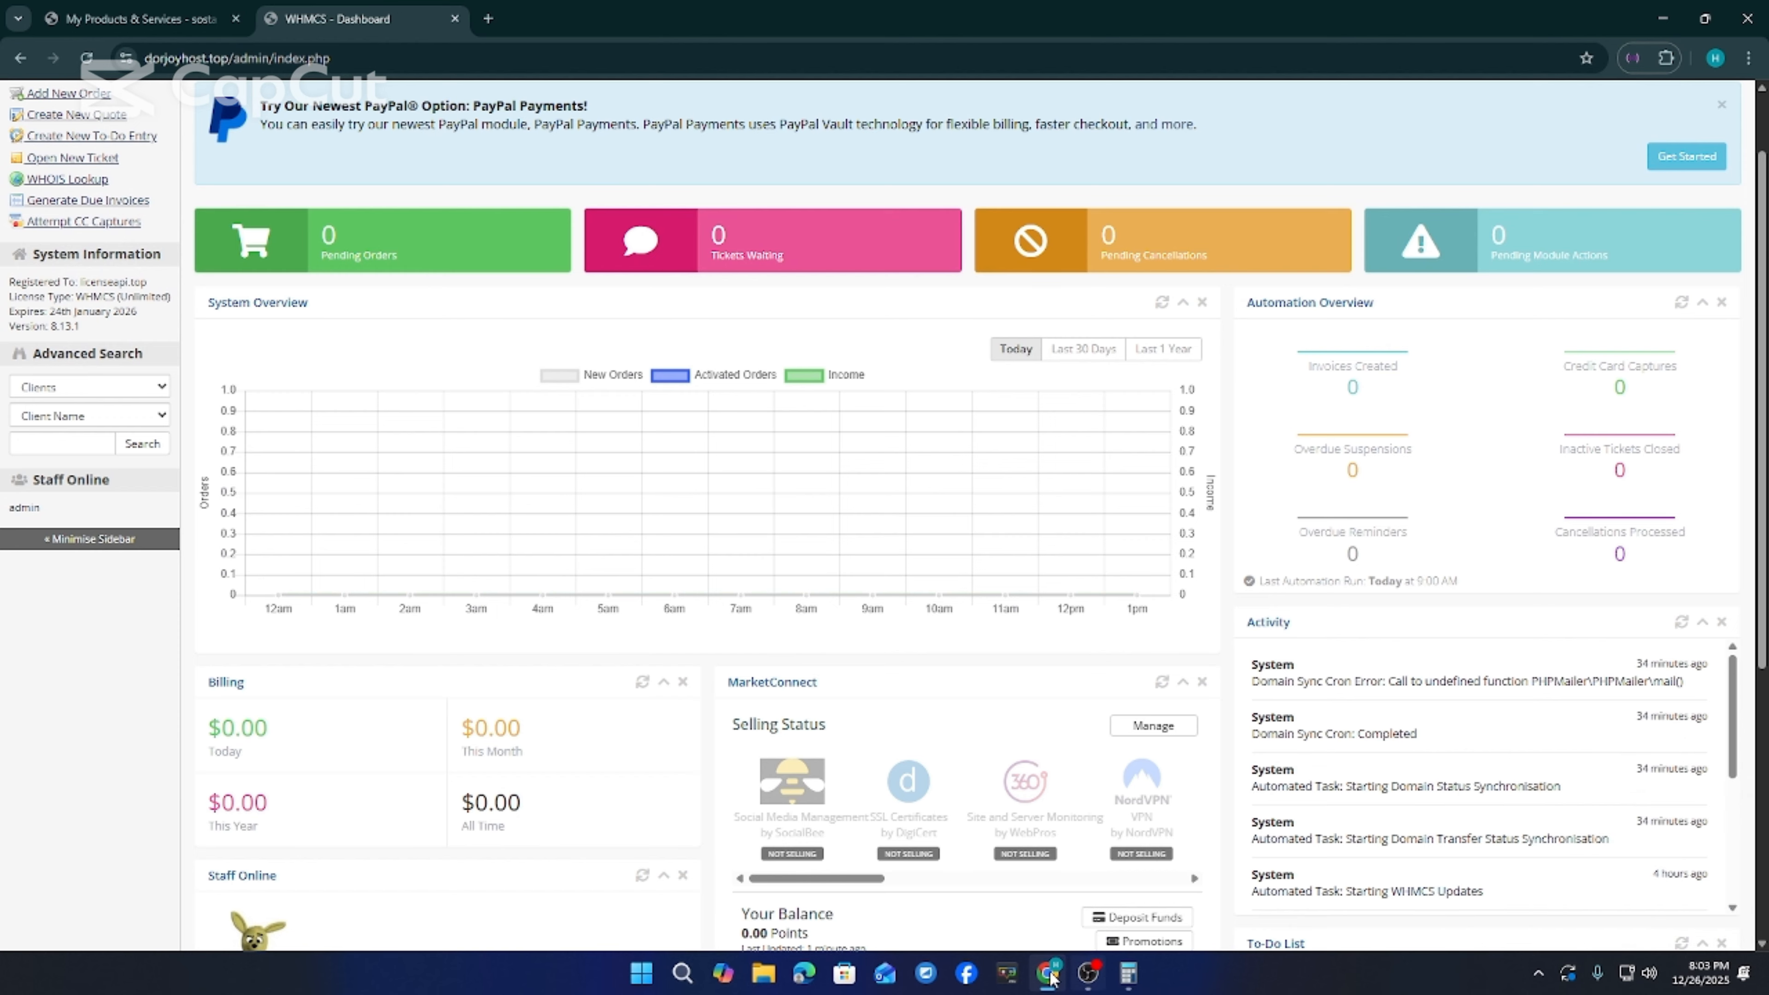
{"action": "mouse_move", "coordinate": [1088, 972]}
{"action": "scroll", "coordinate": [1005, 784], "scroll_direction": "down", "scroll_amount": 3}
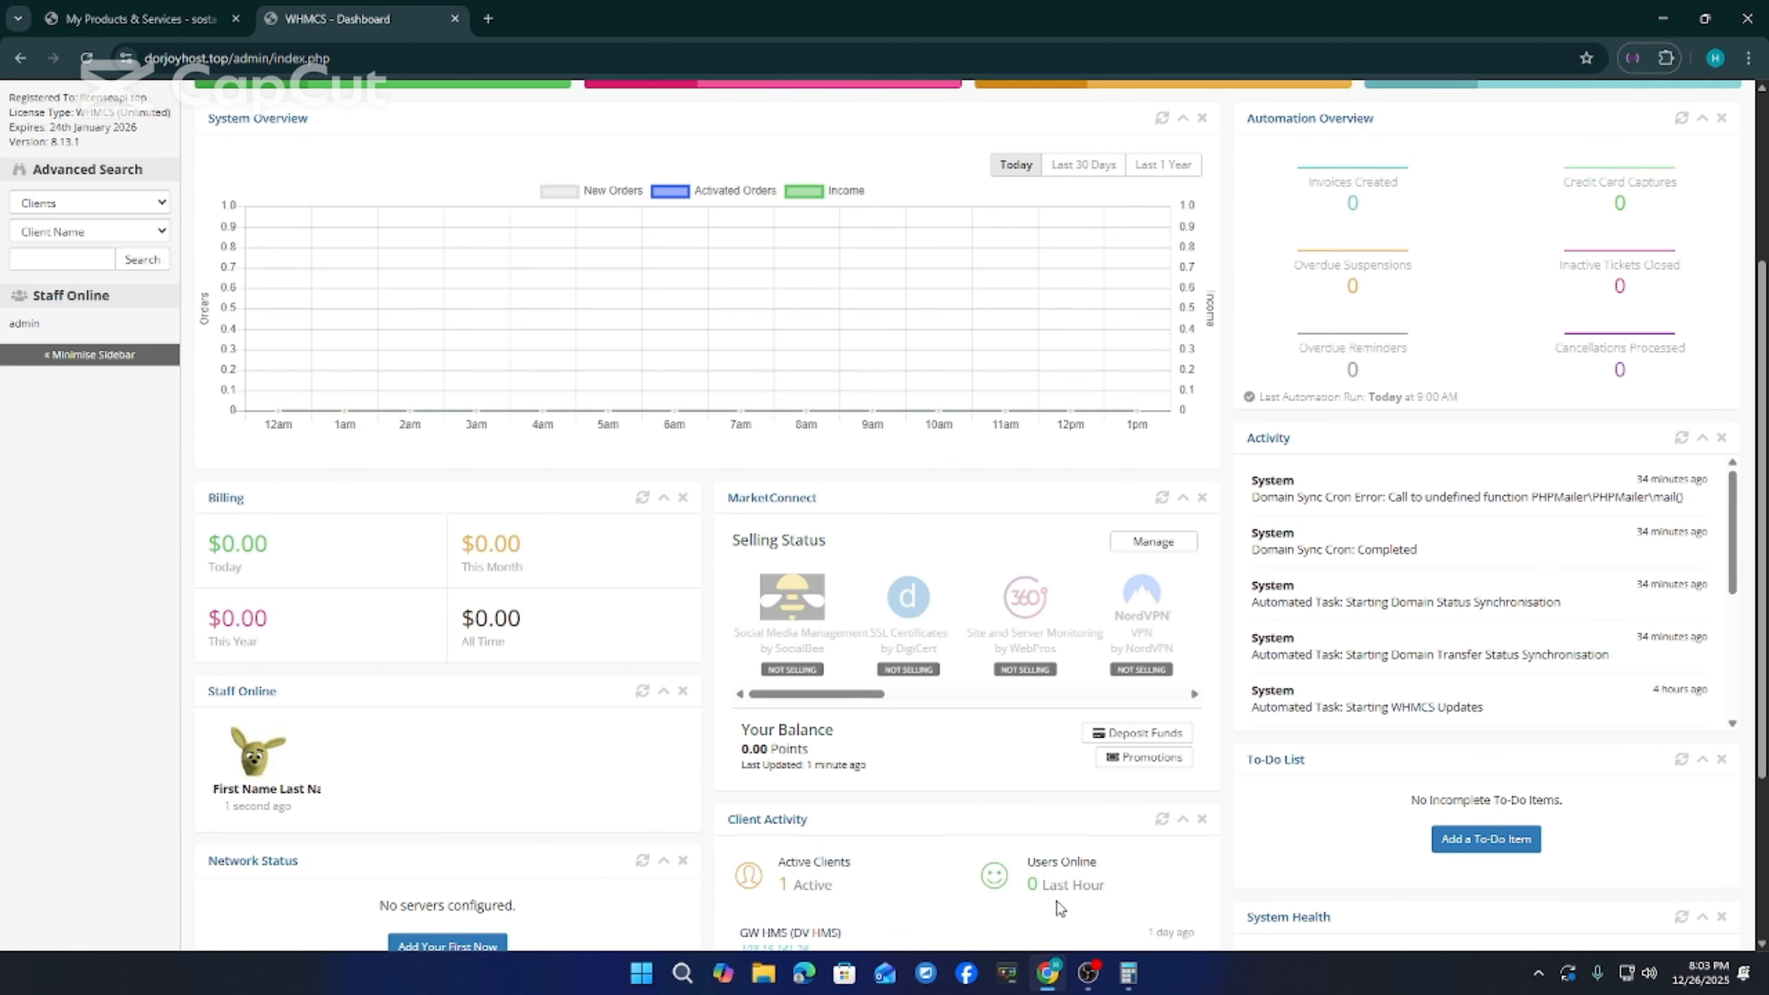
{"action": "left_click", "coordinate": [1088, 972]}
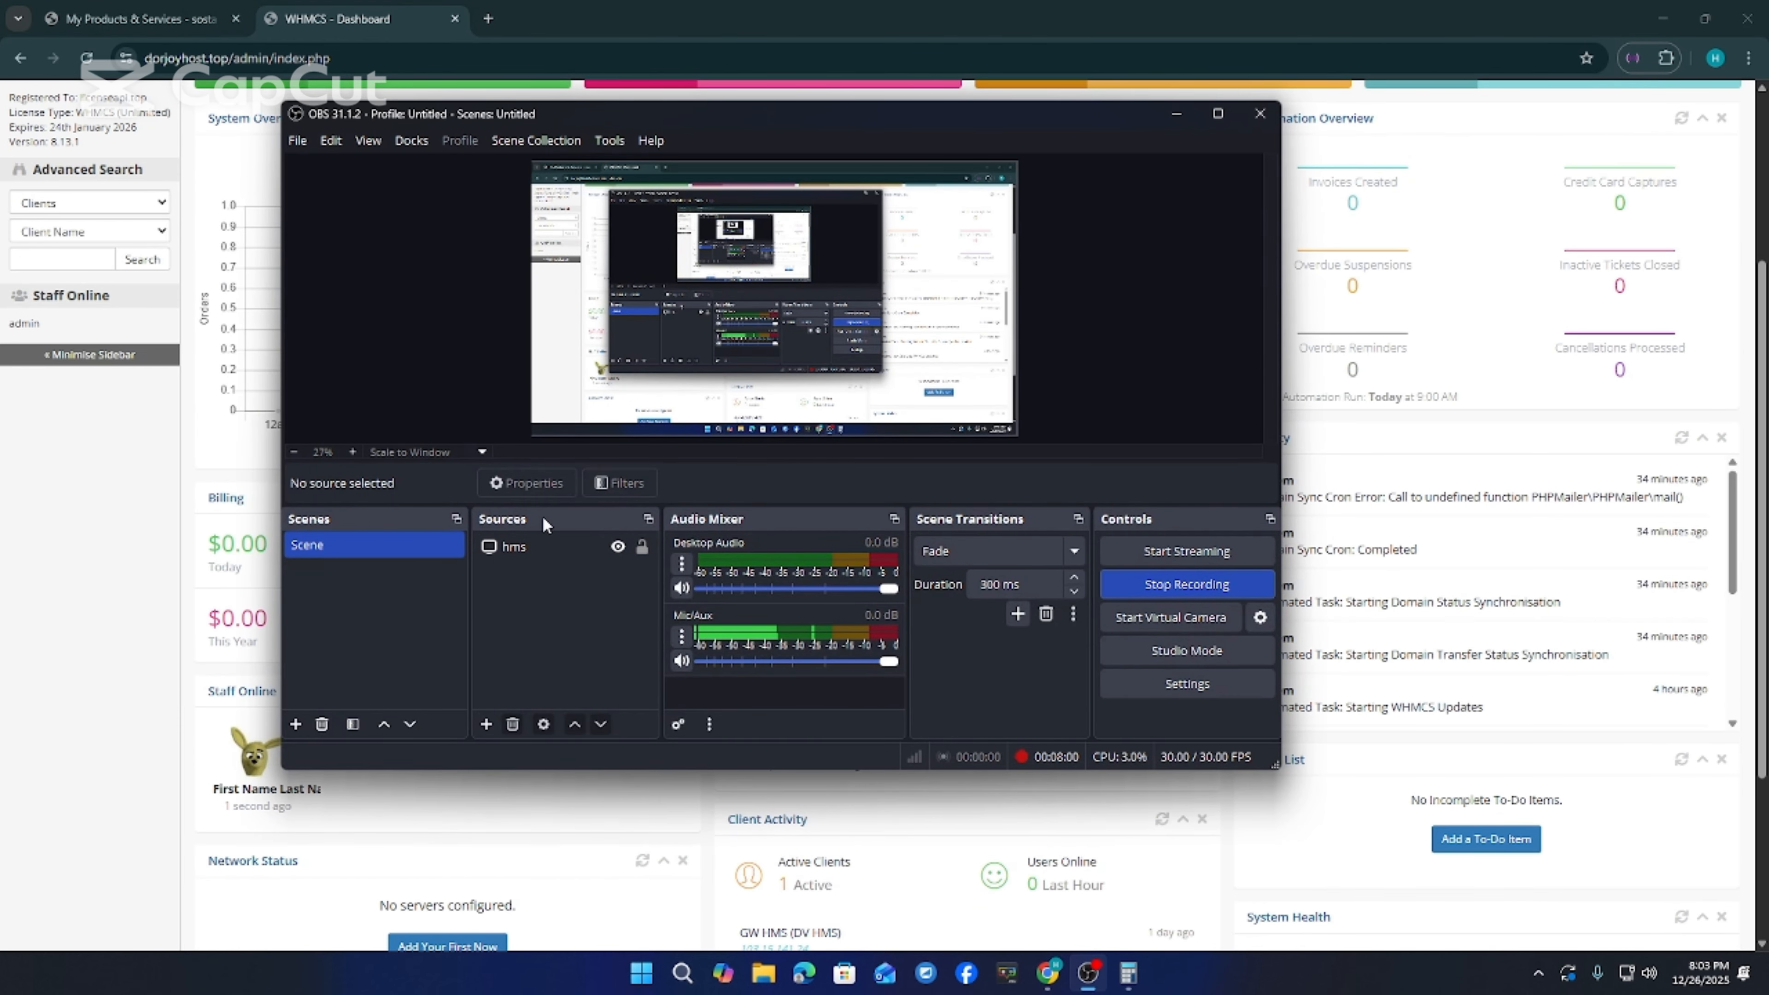